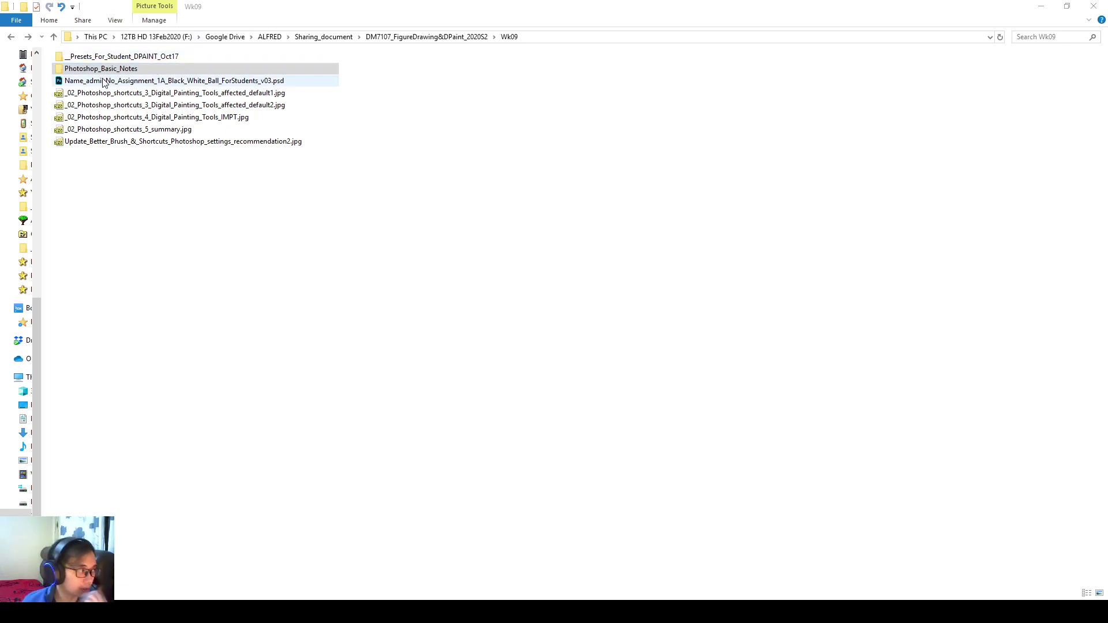
Open the first image in the Photoshop_Basic_Notes folder, advance to the Using View Tools effectively note, and temporarily frame its painting-mode line.
double_click(140, 72)
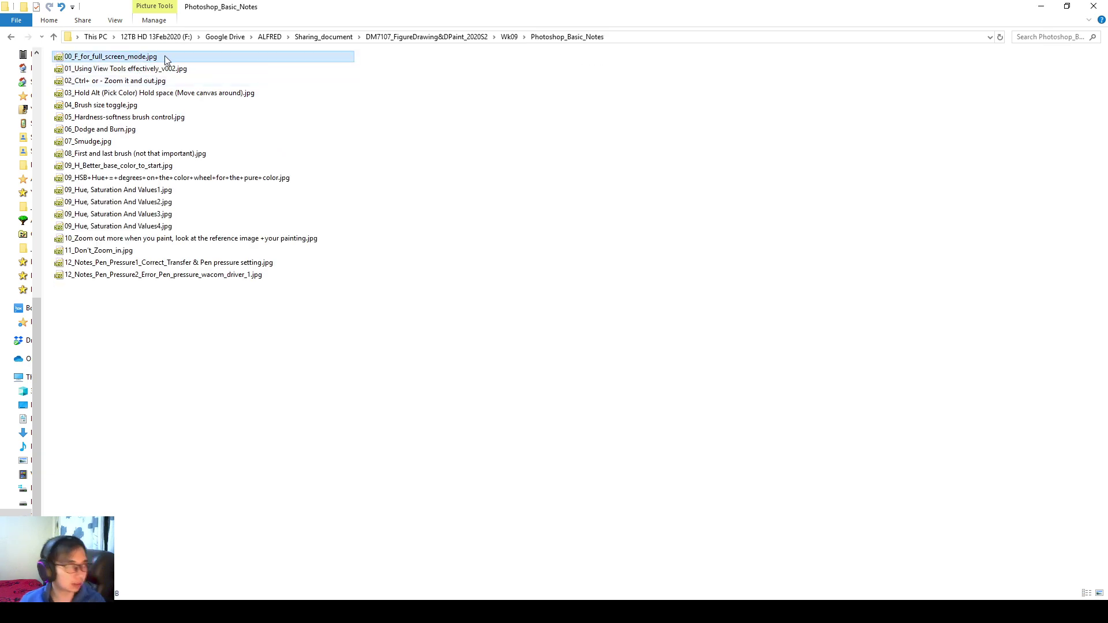
double_click(142, 57)
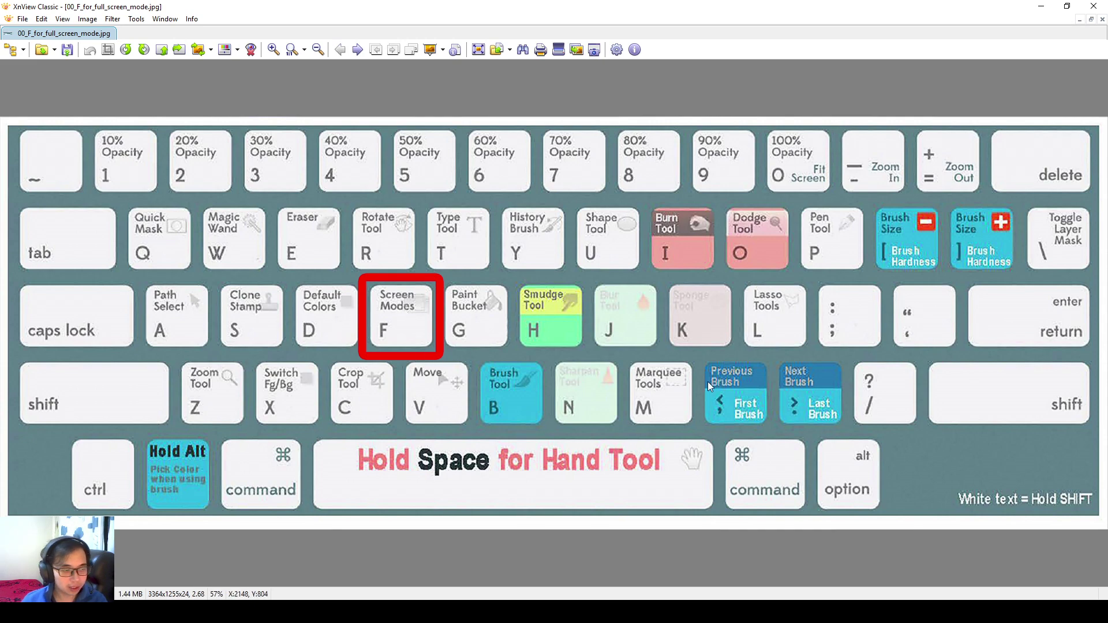
scroll(707, 382, "down", 1)
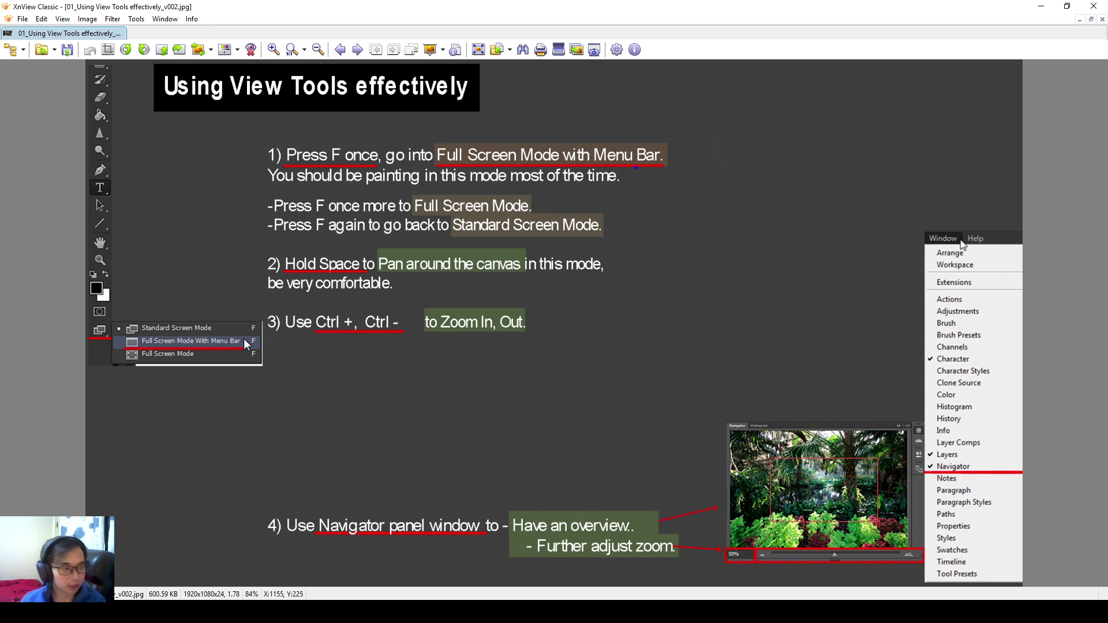
left_click_drag(634, 168, 255, 189)
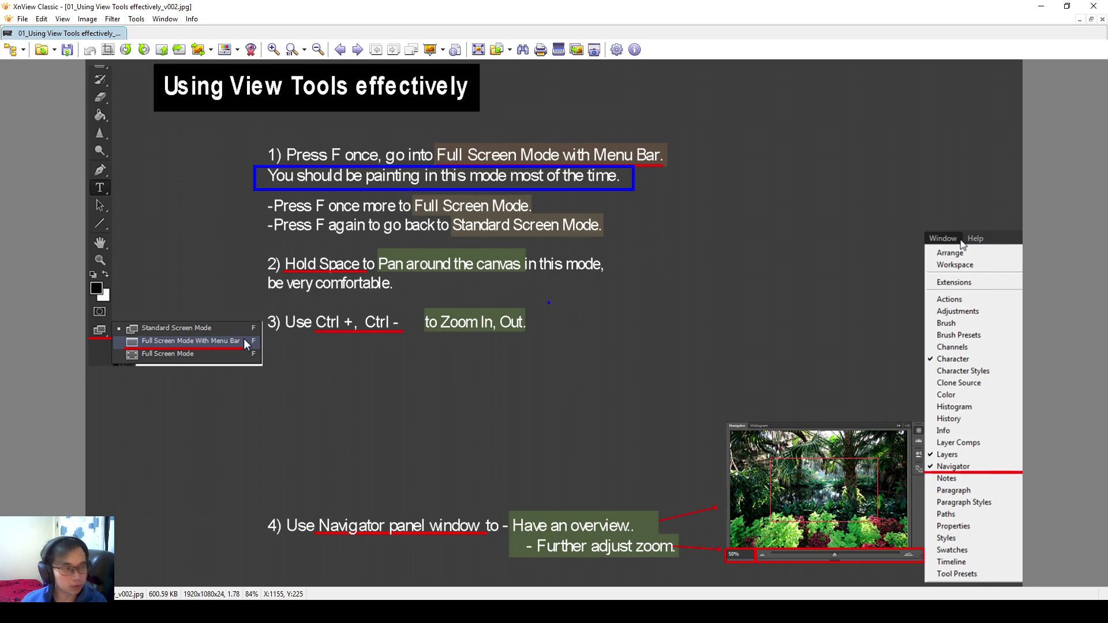
key("Escape")
Switch to Photoshop, enter Full Screen Mode with Menu Bar, and pan and zoom around the black ball, finishing at 100% zoom.
key("alt+Tab")
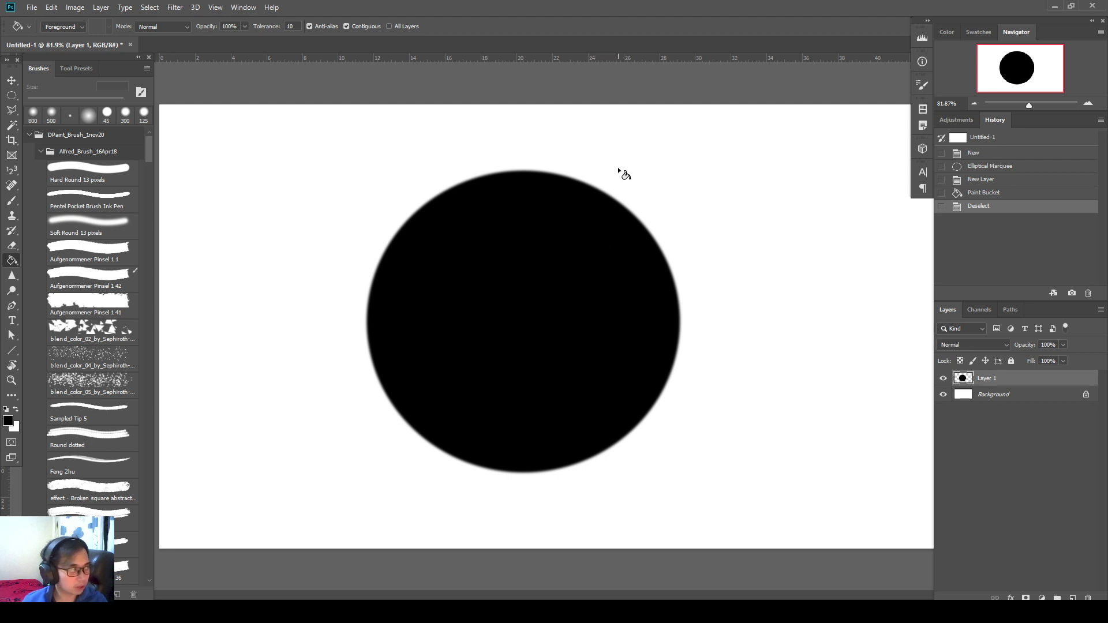
key("f")
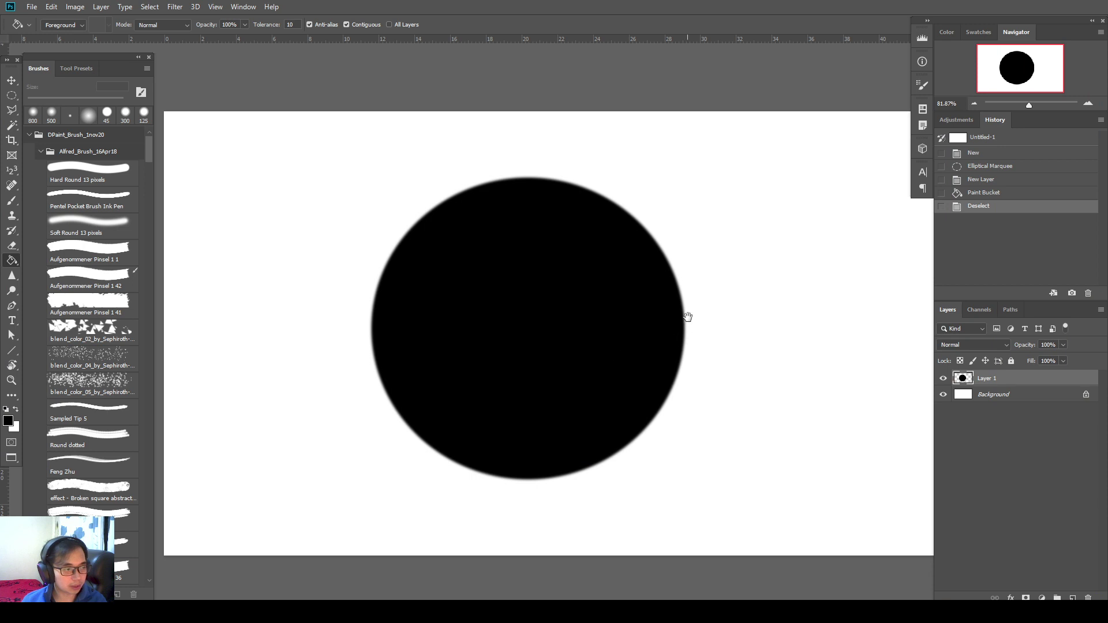
left_click_drag(672, 317, 581, 348)
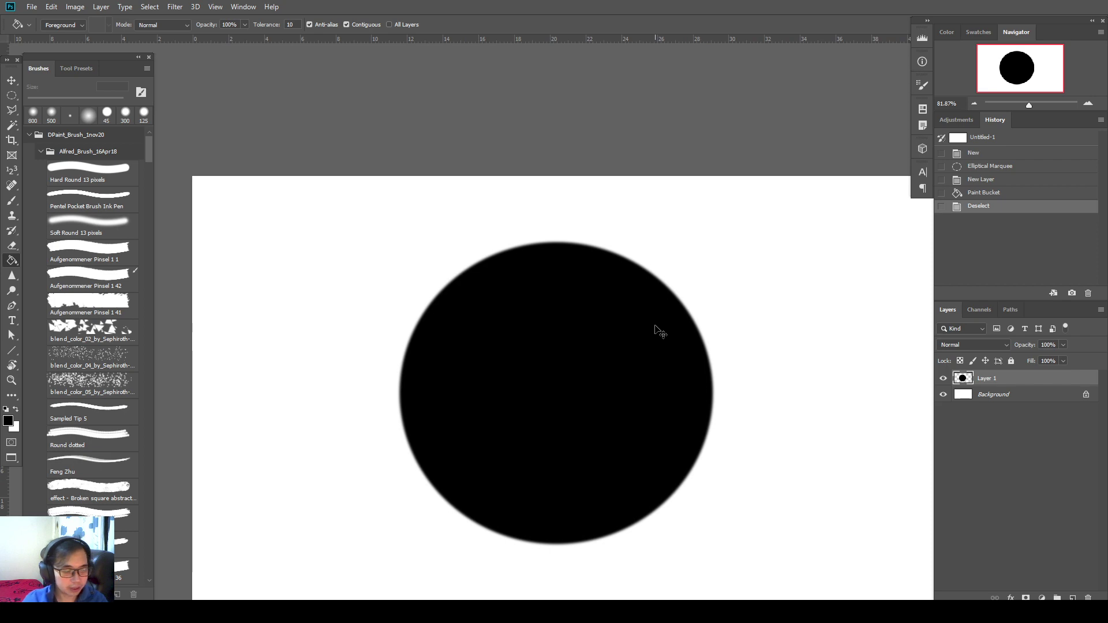
key("ctrl+minus")
key("ctrl+plus")
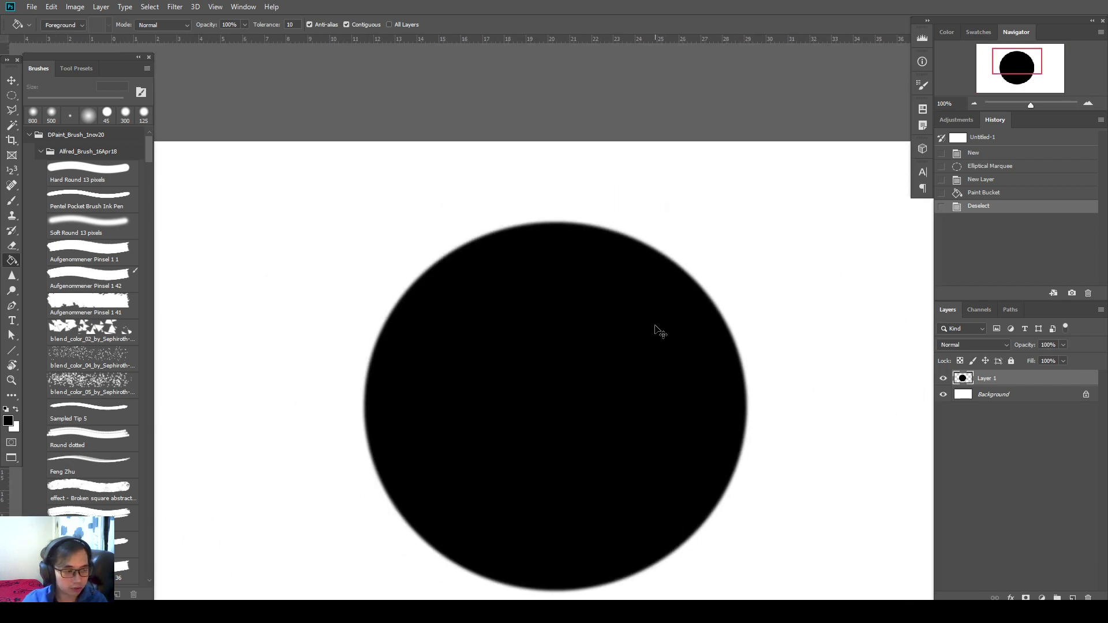
key("ctrl+minus")
key("ctrl+plus")
left_click_drag(690, 317, 651, 223)
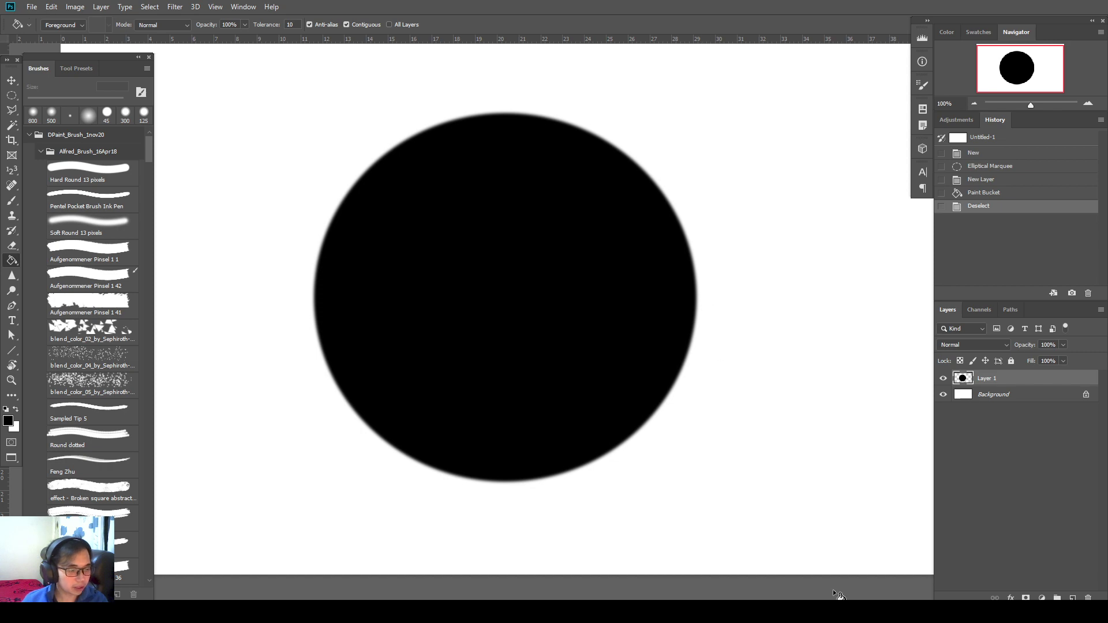
Switch back to the XnView notes and temporarily frame the lines on changing screen modes, followed by the pictured screen mode list.
key("super")
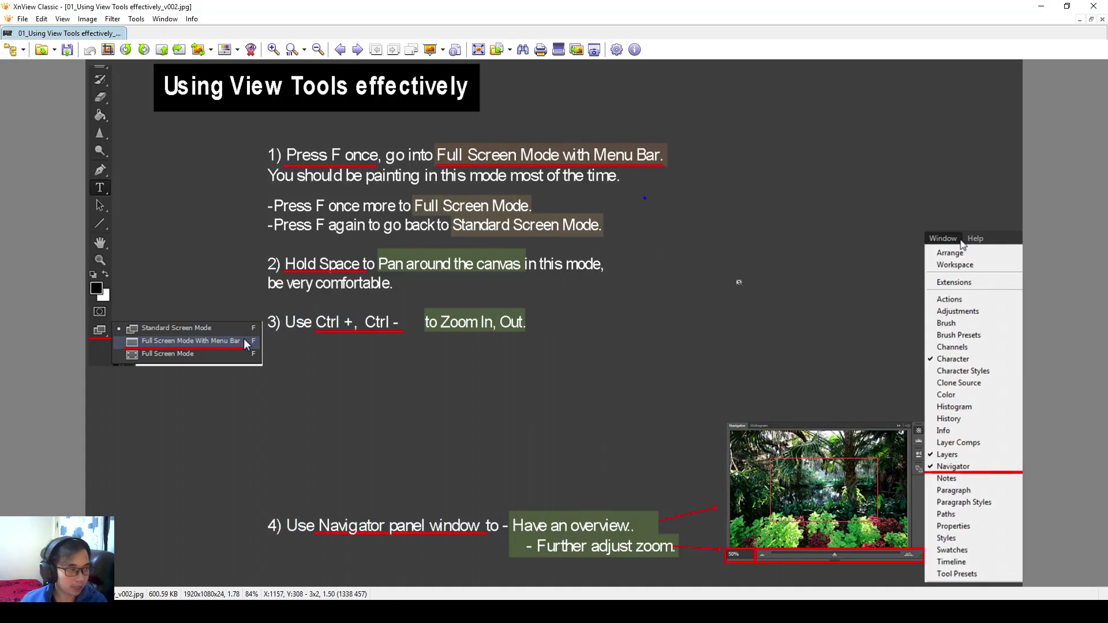
left_click_drag(640, 194, 244, 243)
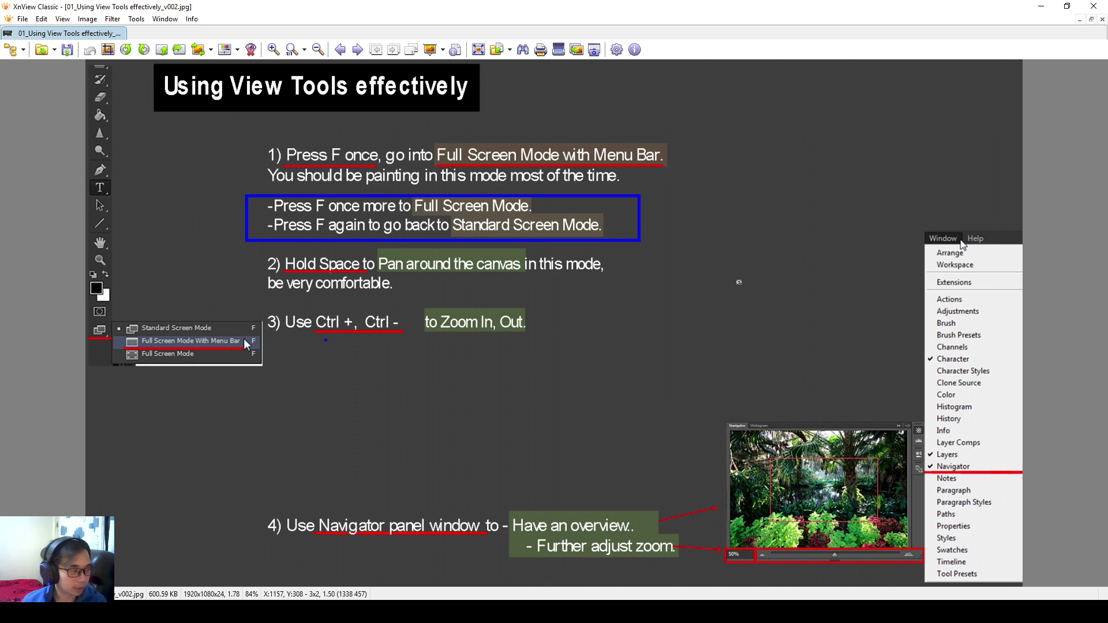
key("Escape")
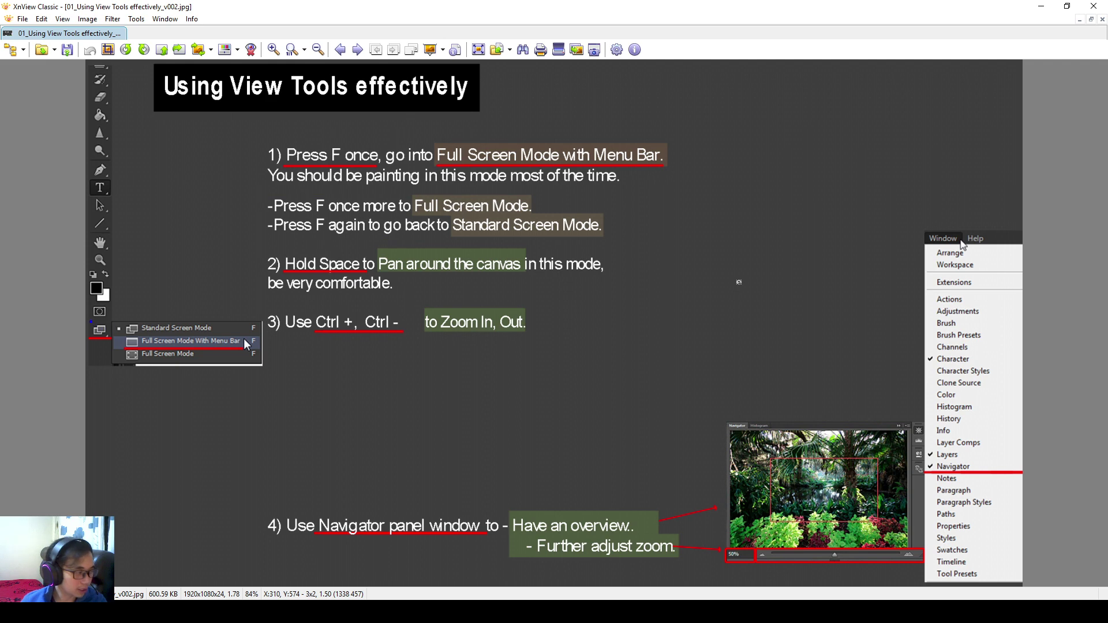
mouse_move(88, 320)
left_mouse_down()
mouse_move(106, 341)
mouse_move(266, 367)
left_mouse_up()
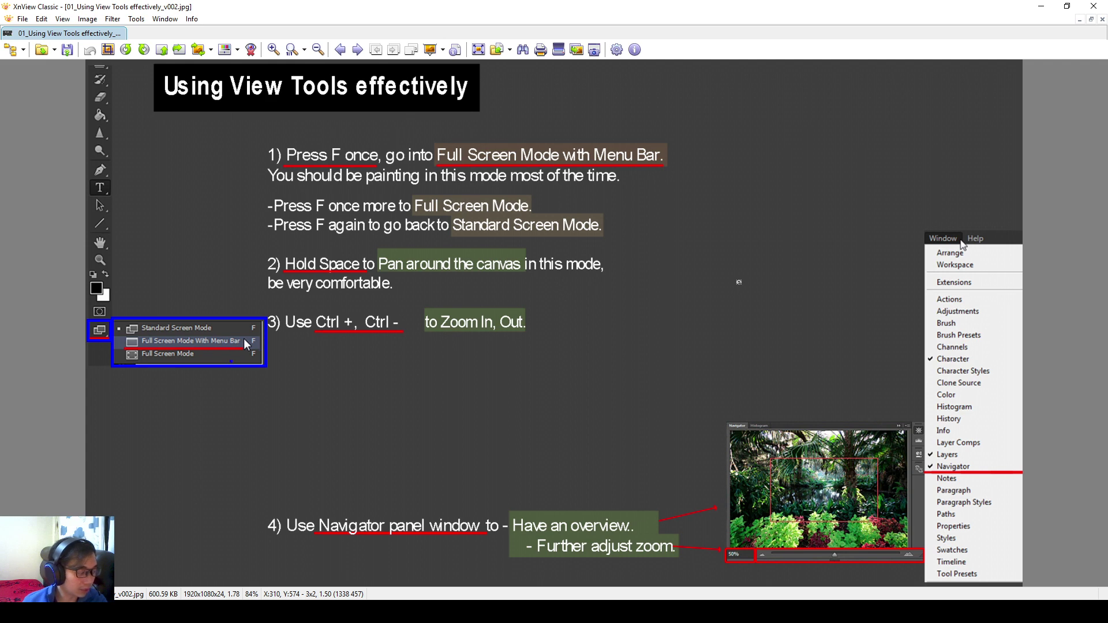
key("Escape")
Switch to Photoshop, enter Full Screen Mode, and set the area surrounding the canvas to Medium Gray.
key("alt+Tab")
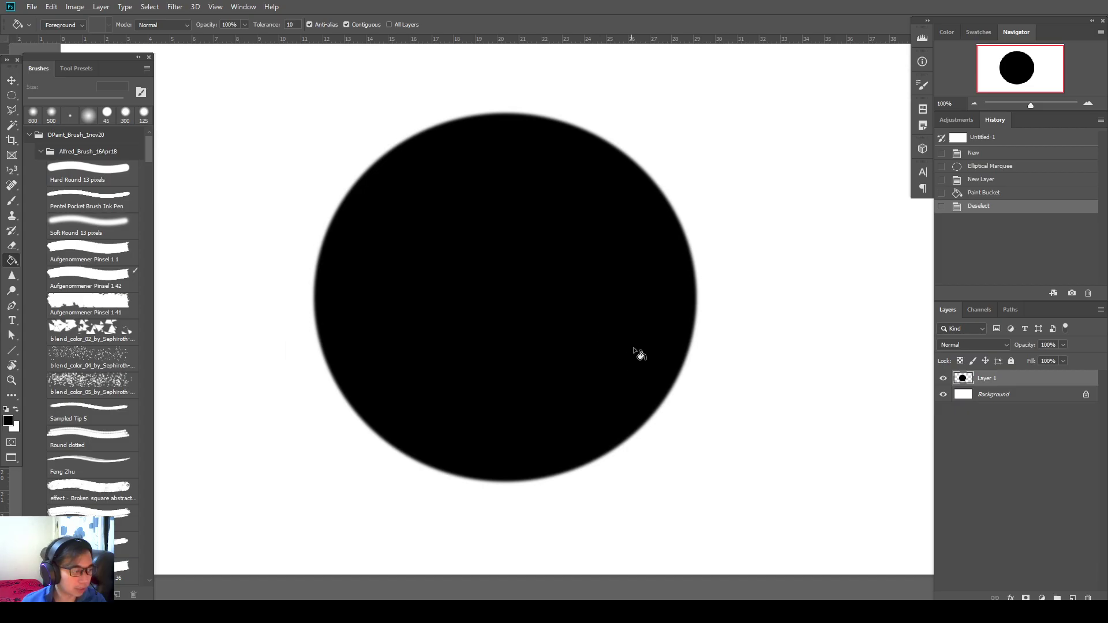
key("f")
key("f")
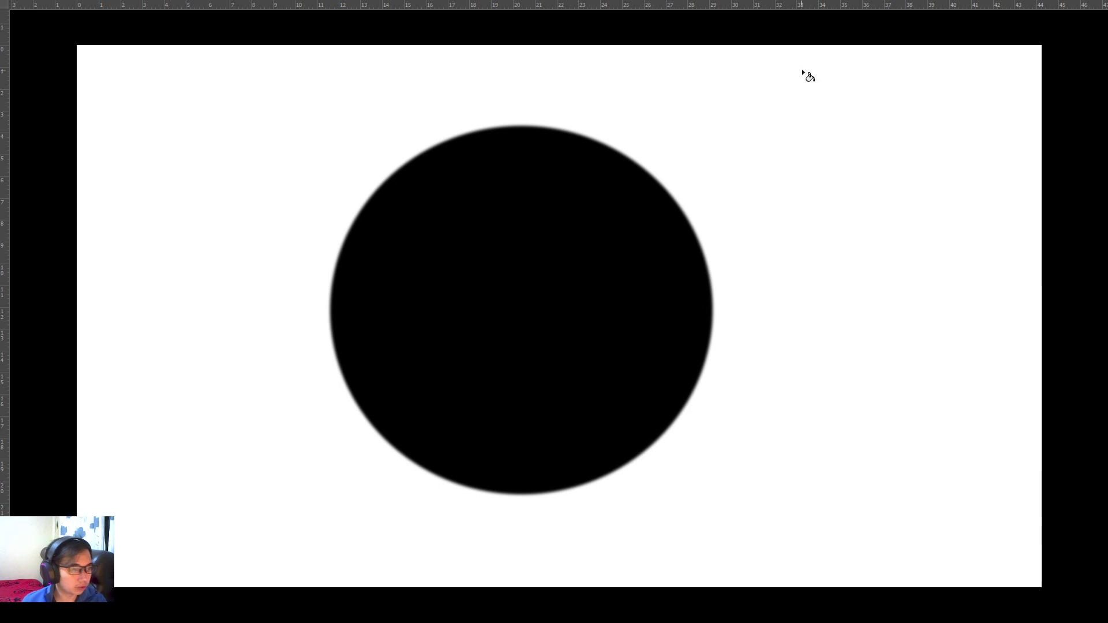
left_click_drag(808, 77, 786, 96)
right_click(673, 123)
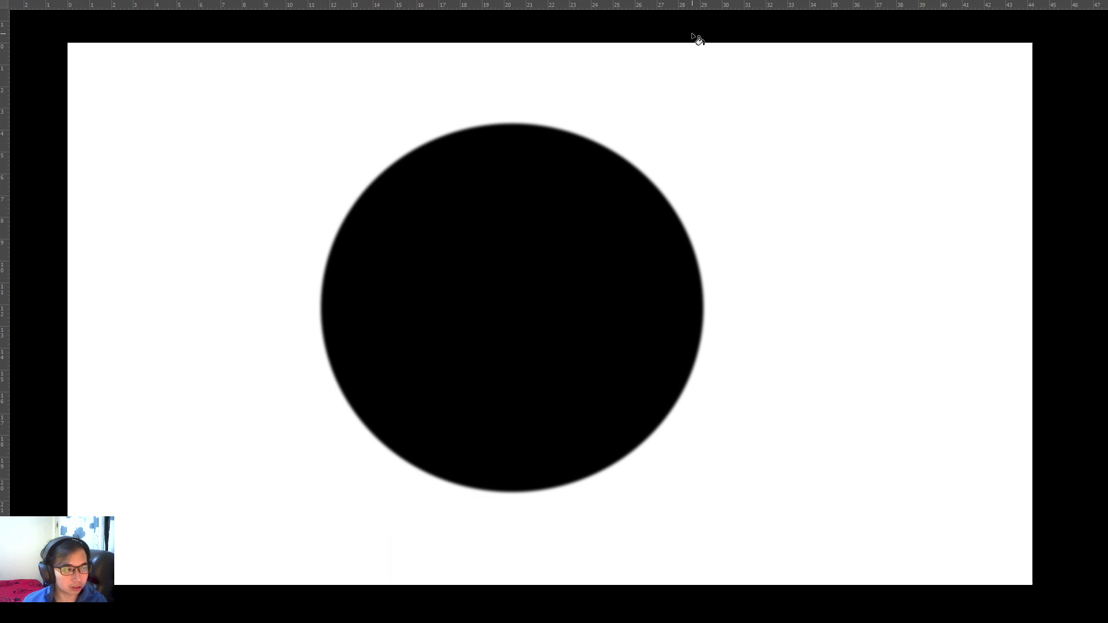
right_click(673, 22)
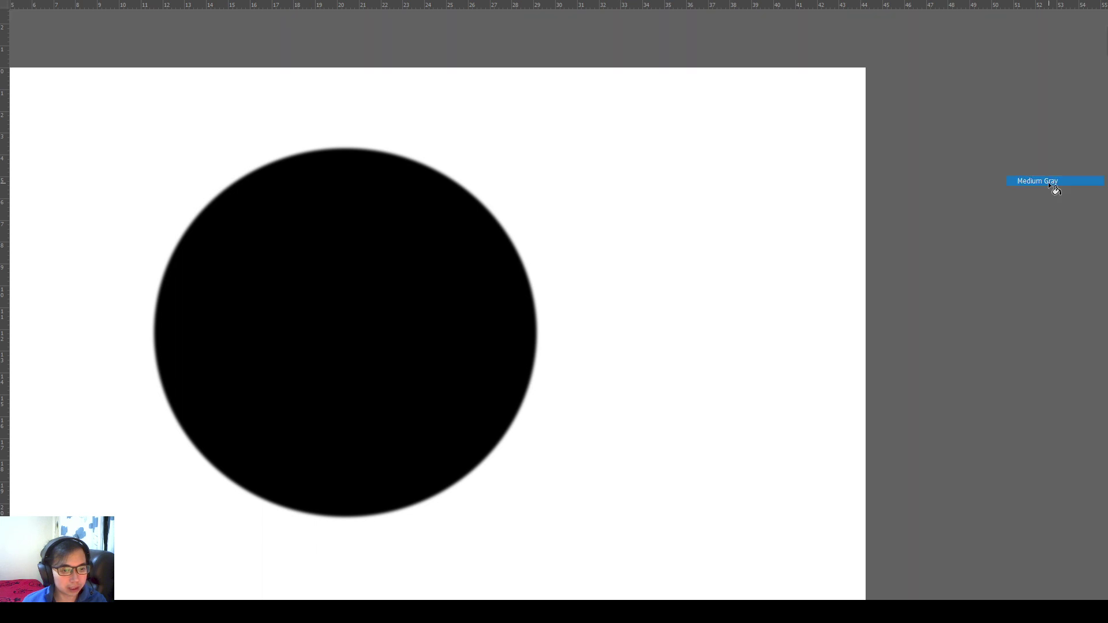
left_click_drag(579, 206, 721, 185)
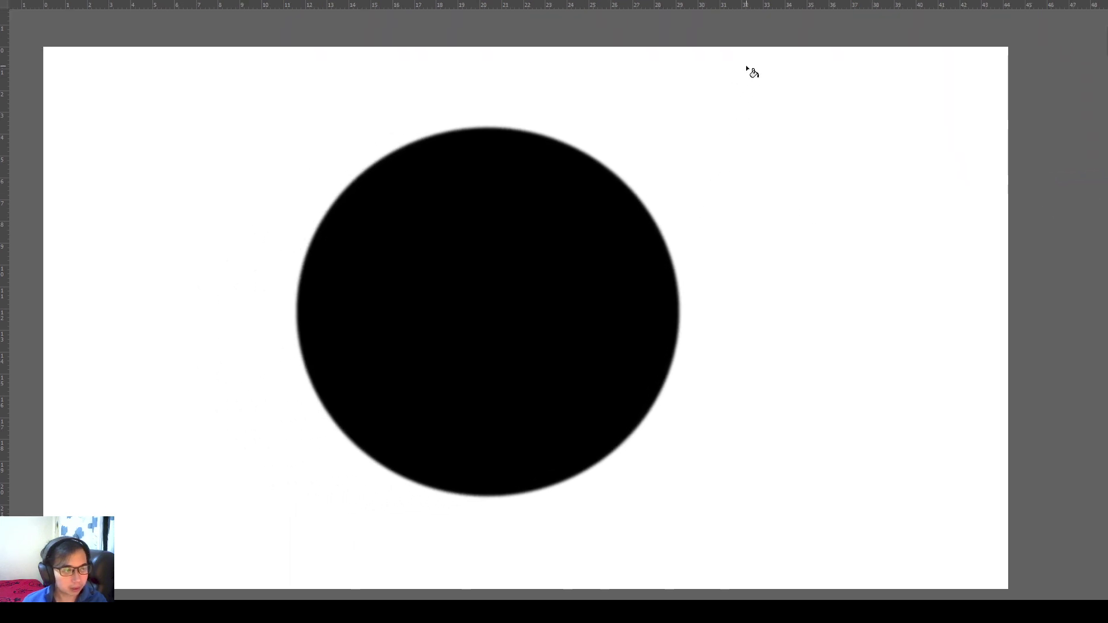
Cycle repeatedly through the screen modes, pan the canvas, and finish in Standard Screen Mode.
key("f")
key("f")
key("f")
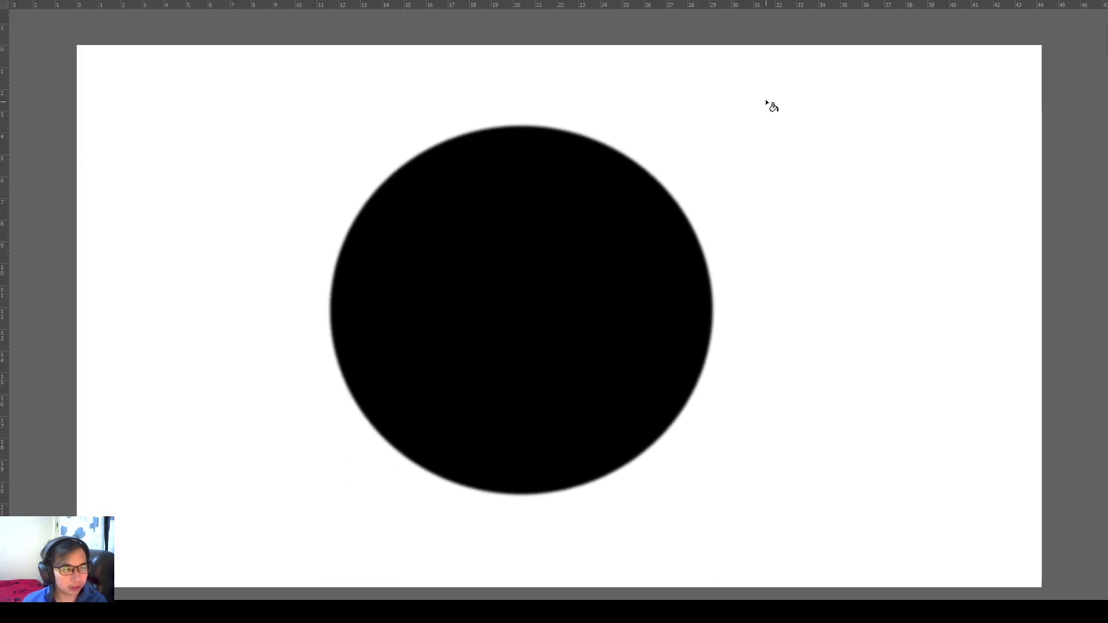
key("f")
key("f")
key("f")
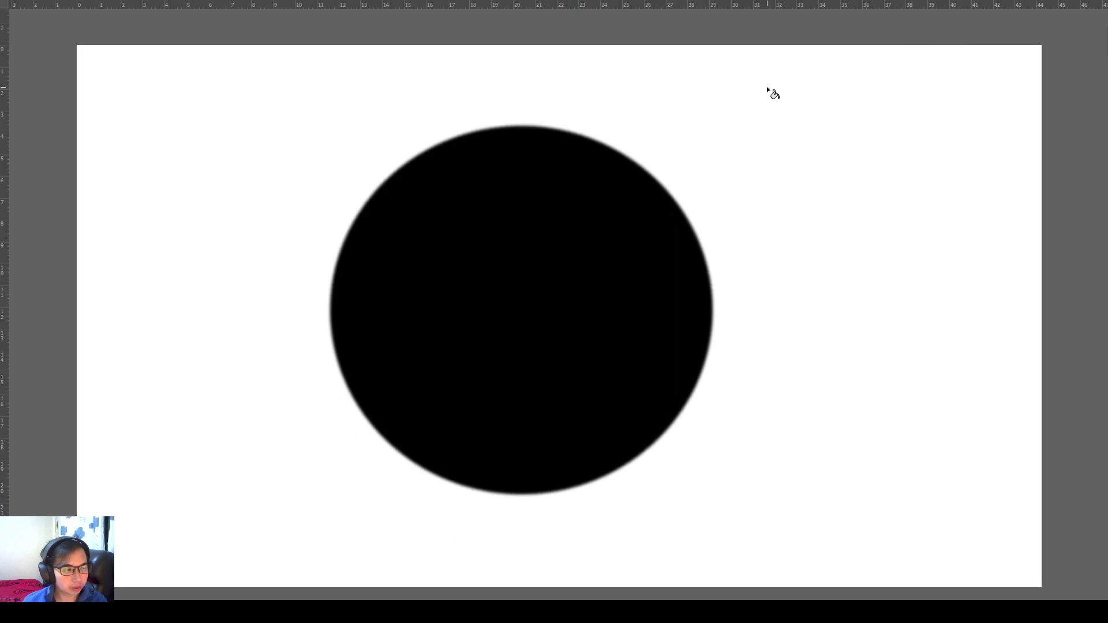
key("f")
key("f")
key("f")
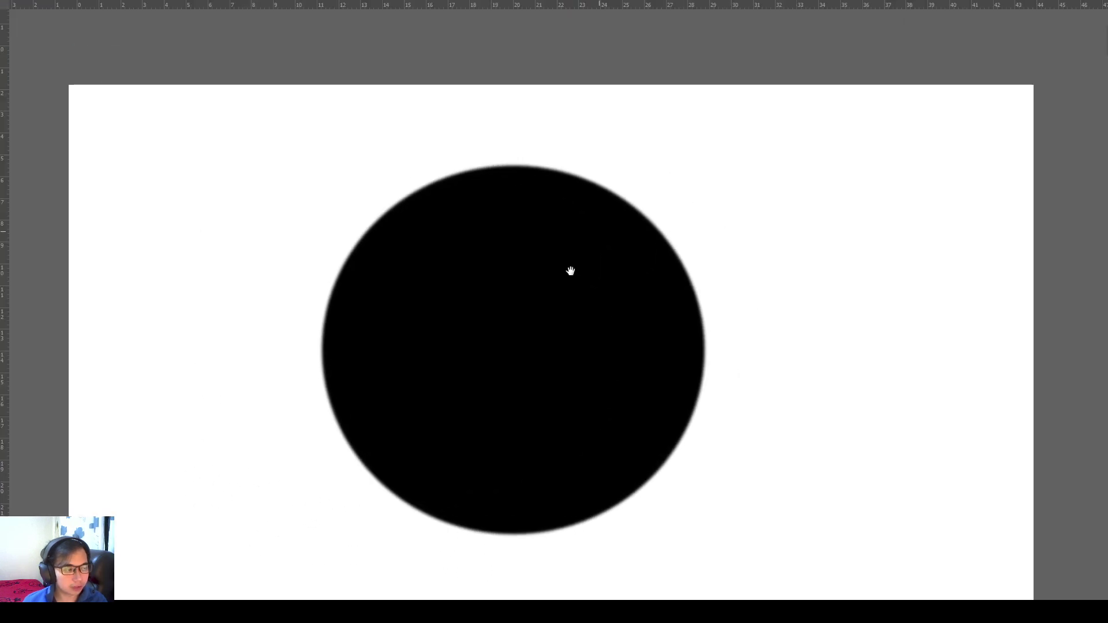
left_click_drag(570, 271, 658, 396)
key("f")
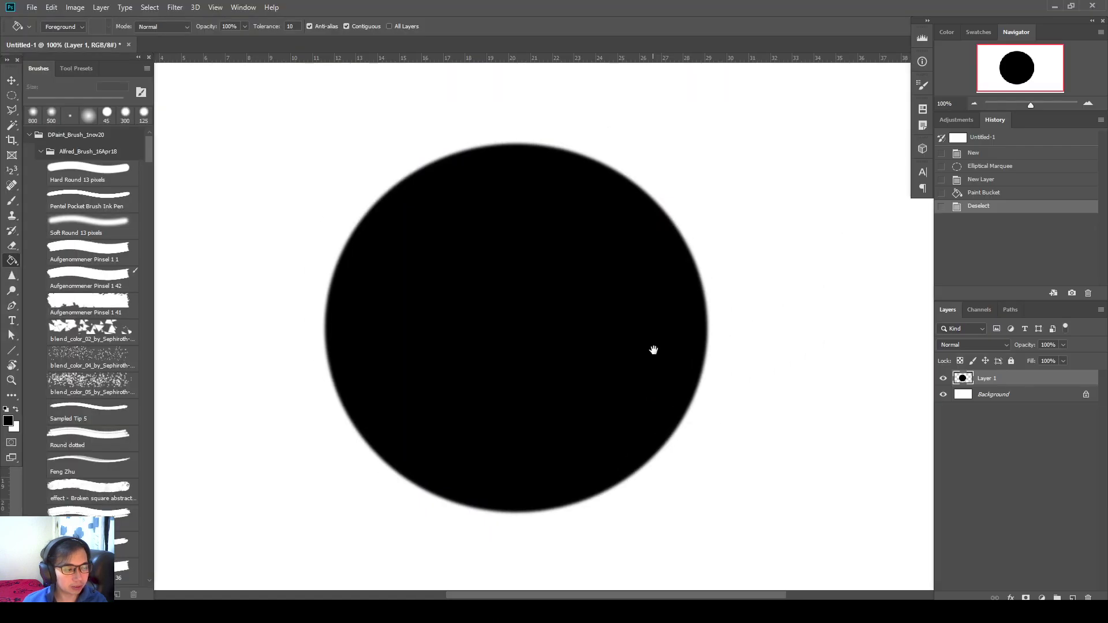
mouse_move(653, 349)
left_mouse_down()
mouse_move(542, 311)
mouse_move(677, 279)
mouse_move(698, 367)
mouse_move(761, 354)
mouse_move(737, 319)
mouse_move(781, 302)
mouse_move(777, 315)
left_mouse_up()
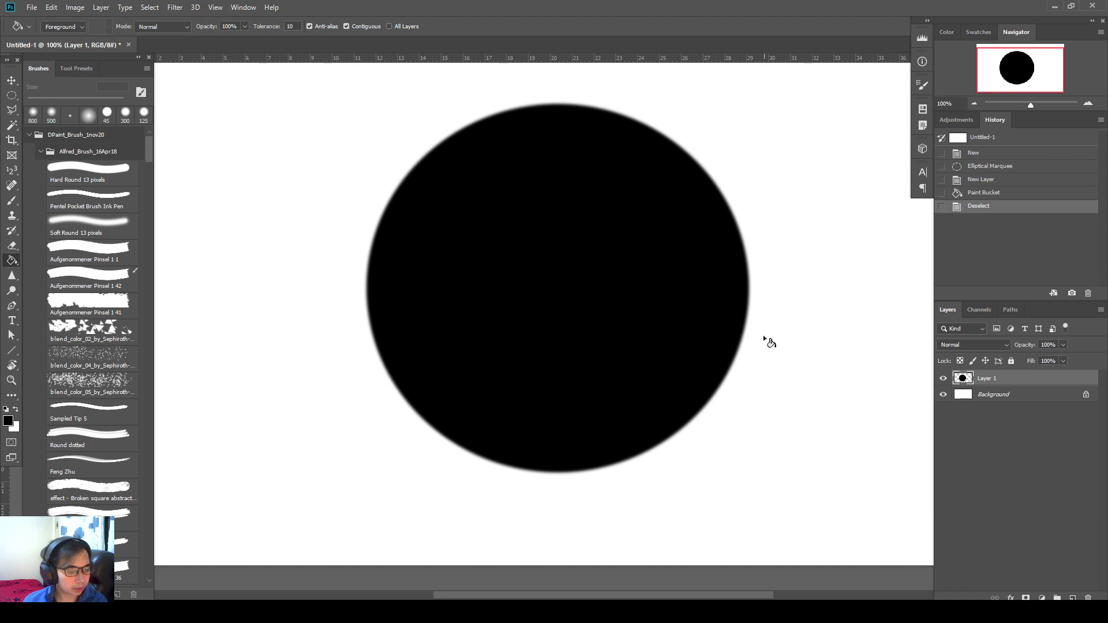
Display the list of available screen modes, and undo the accidental Paint Bucket fill on the ball.
left_click(12, 459)
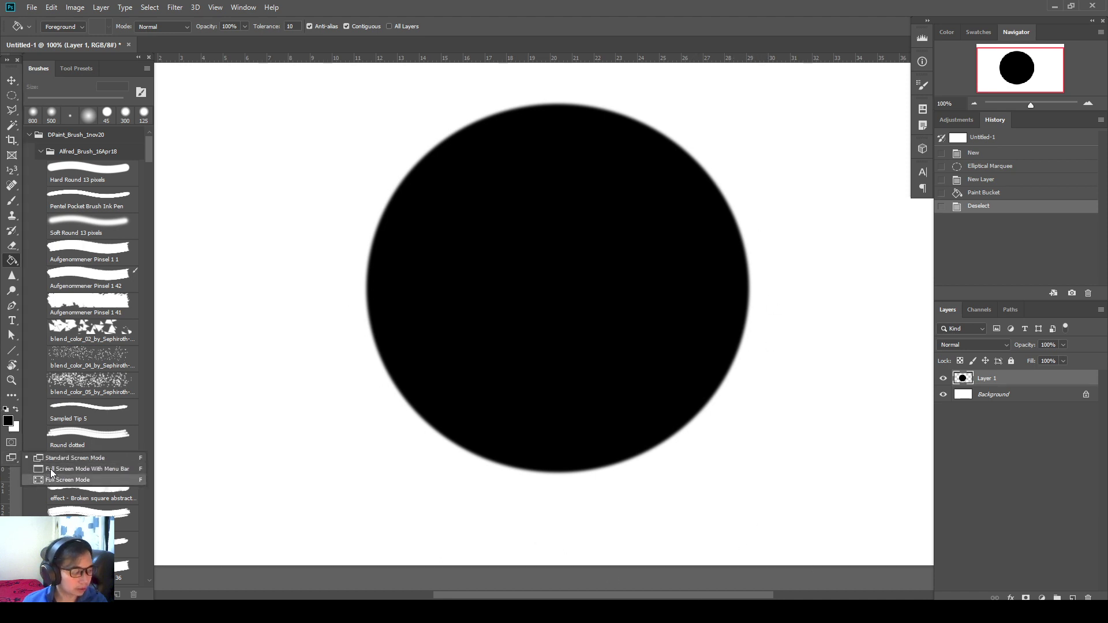
left_click(671, 411)
left_click(674, 413)
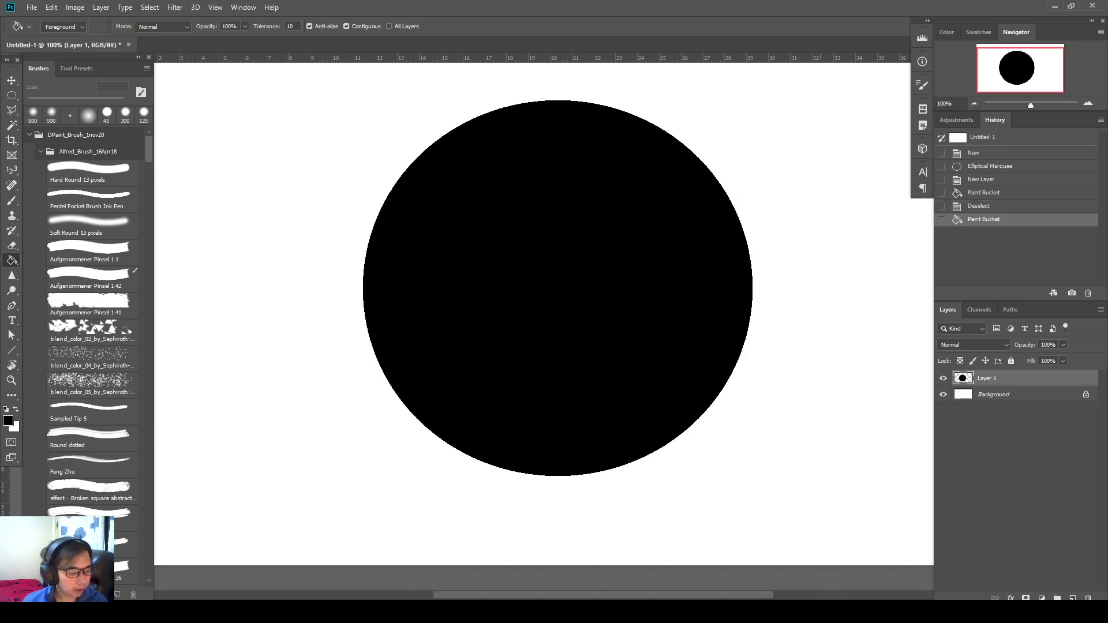
key("ctrl+z")
Check the Navigator section of the XnView notes, return to Photoshop, and hide and show the Navigator panel again.
key("alt+Tab")
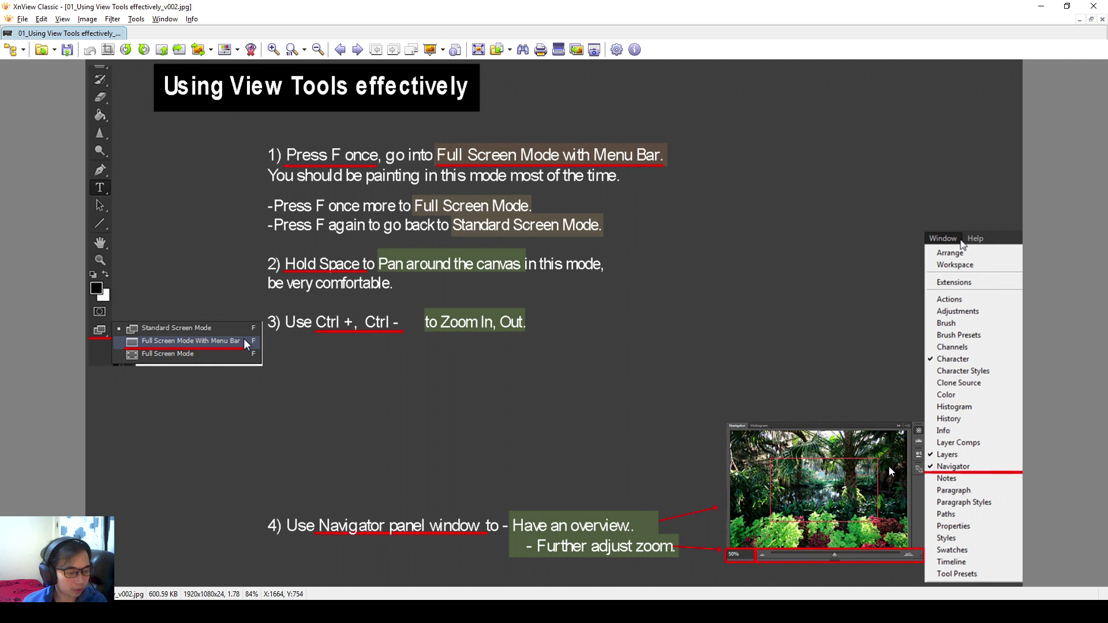
key("alt+Tab")
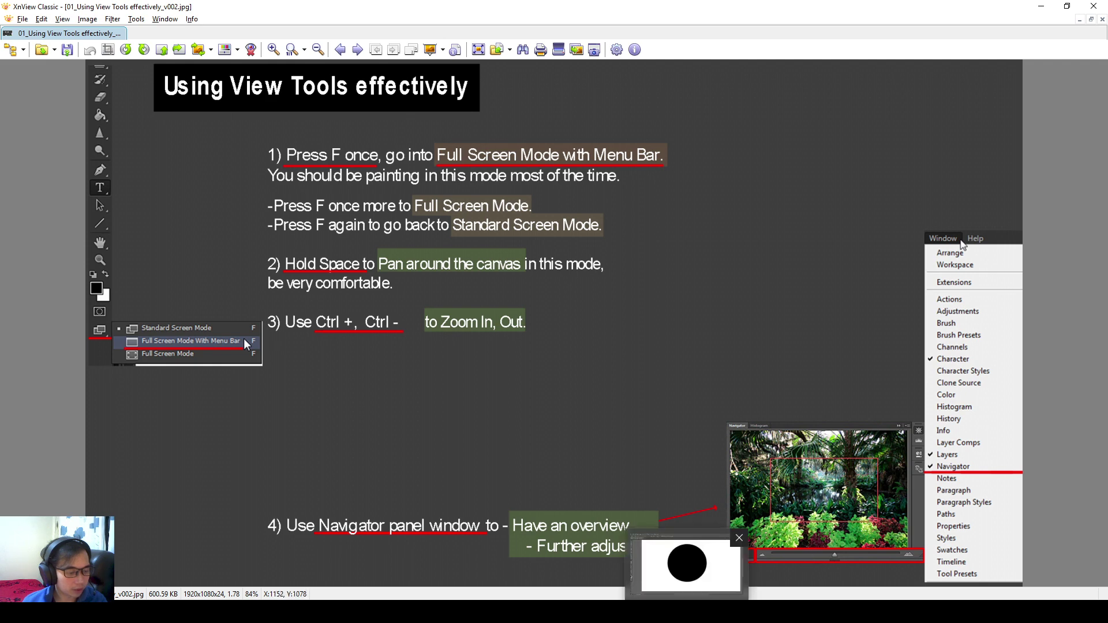
left_click(243, 7)
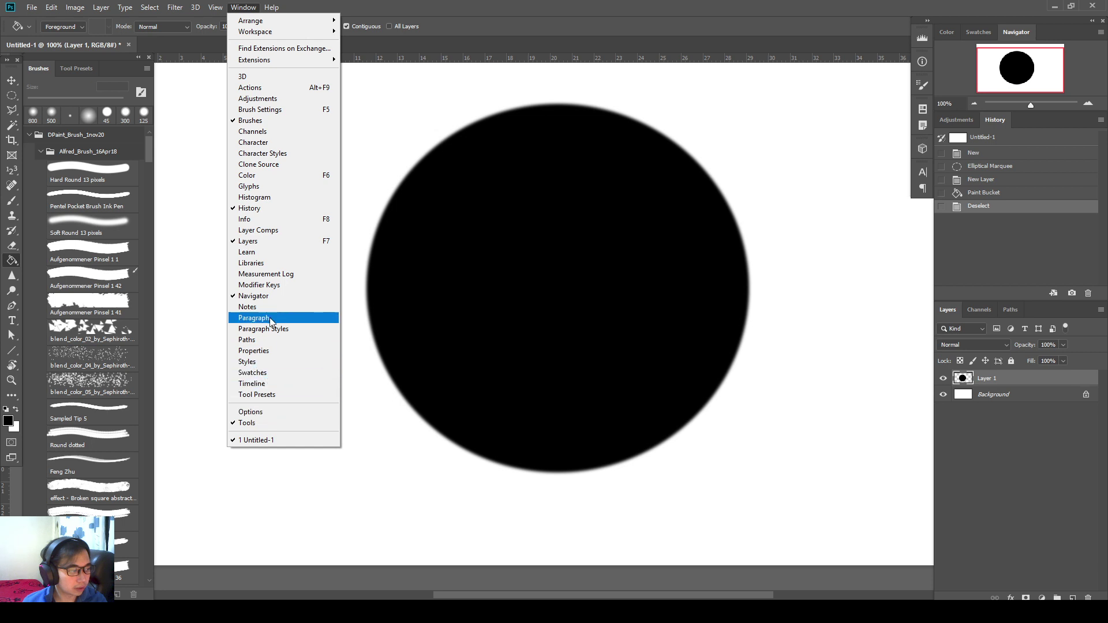
left_click(269, 301)
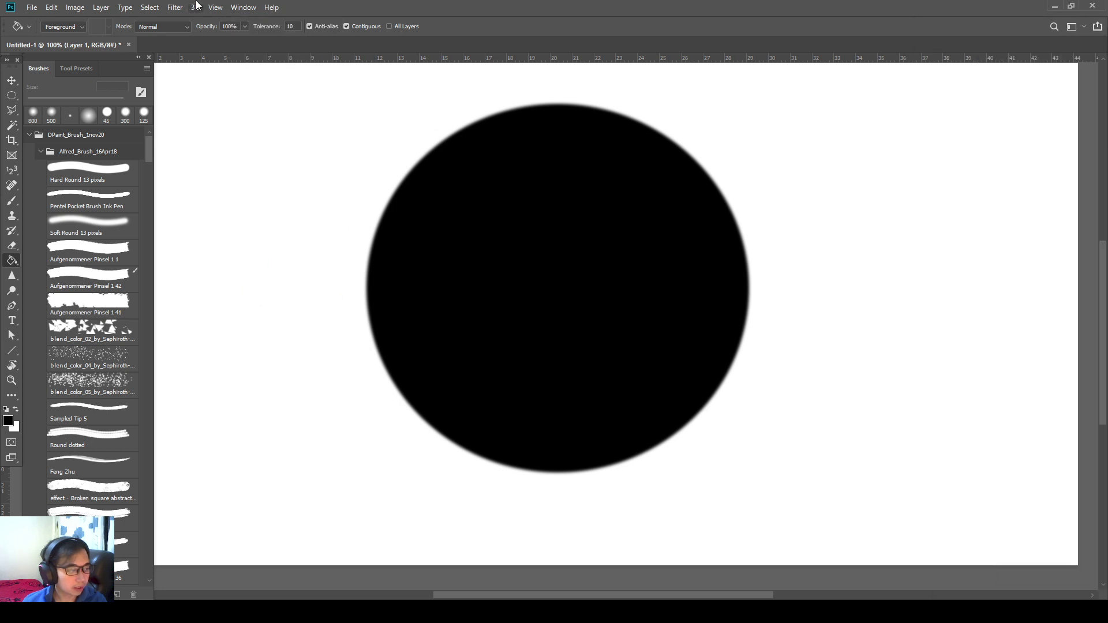
left_click(243, 7)
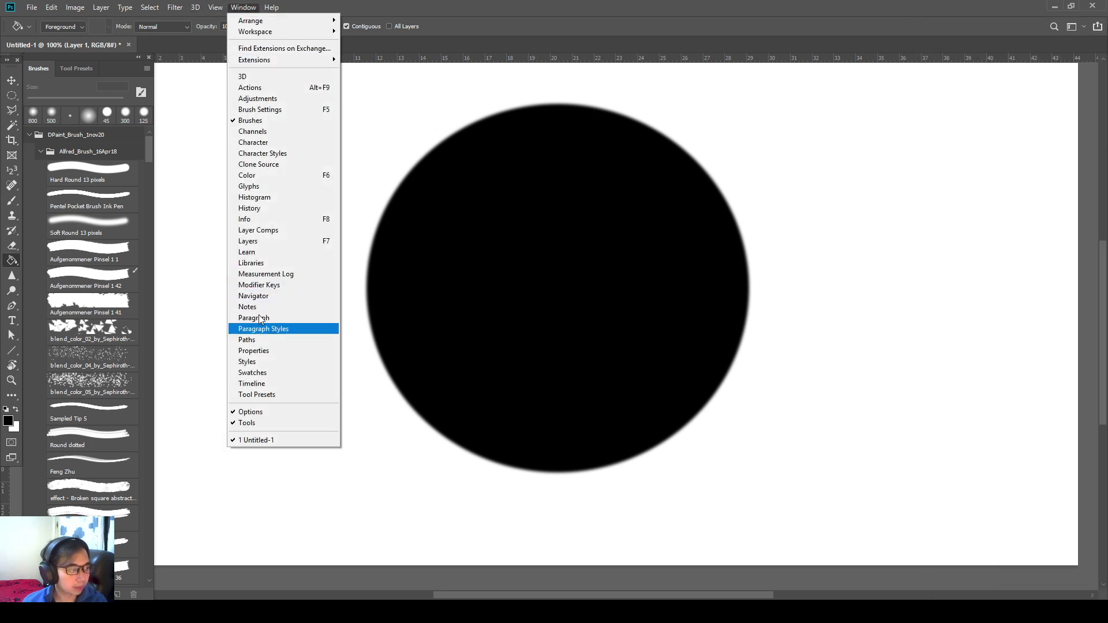
left_click(254, 295)
Zoom the canvas to about 95% using the Navigator, and bring up the Color panel.
mouse_move(1019, 32)
left_mouse_down()
mouse_move(740, 171)
mouse_move(1049, 26)
mouse_move(1029, 33)
left_mouse_up()
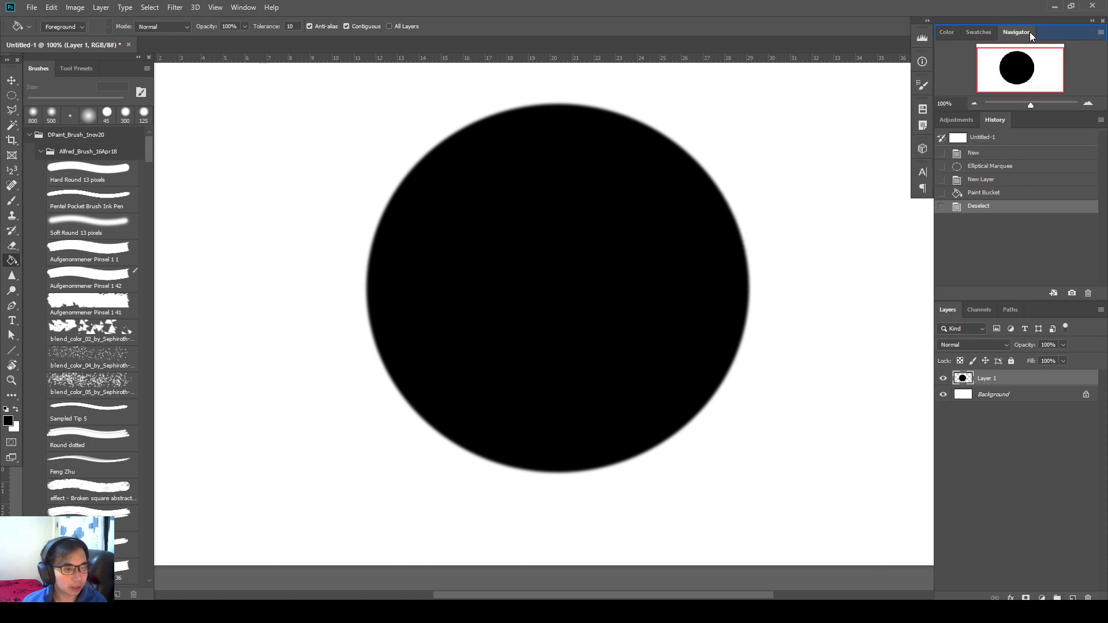
left_click_drag(1029, 103, 1032, 102)
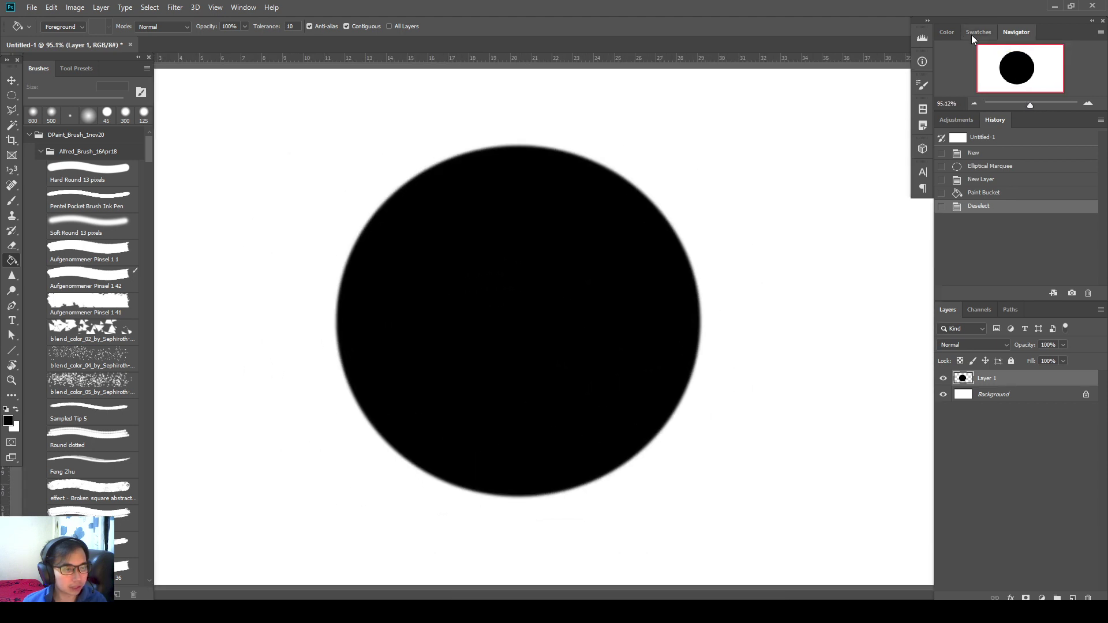
left_click(946, 31)
Switch back to the XnView notes and advance past the zoom shortcuts image to the note on picking color and moving the canvas.
key("alt+Tab")
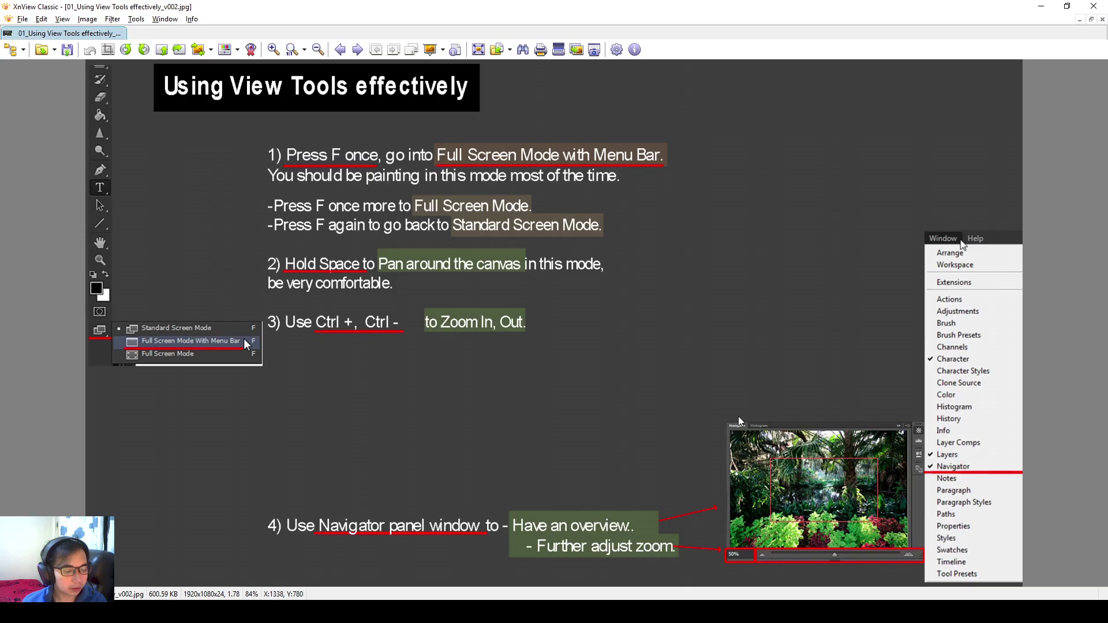
scroll(738, 417, "down", 1)
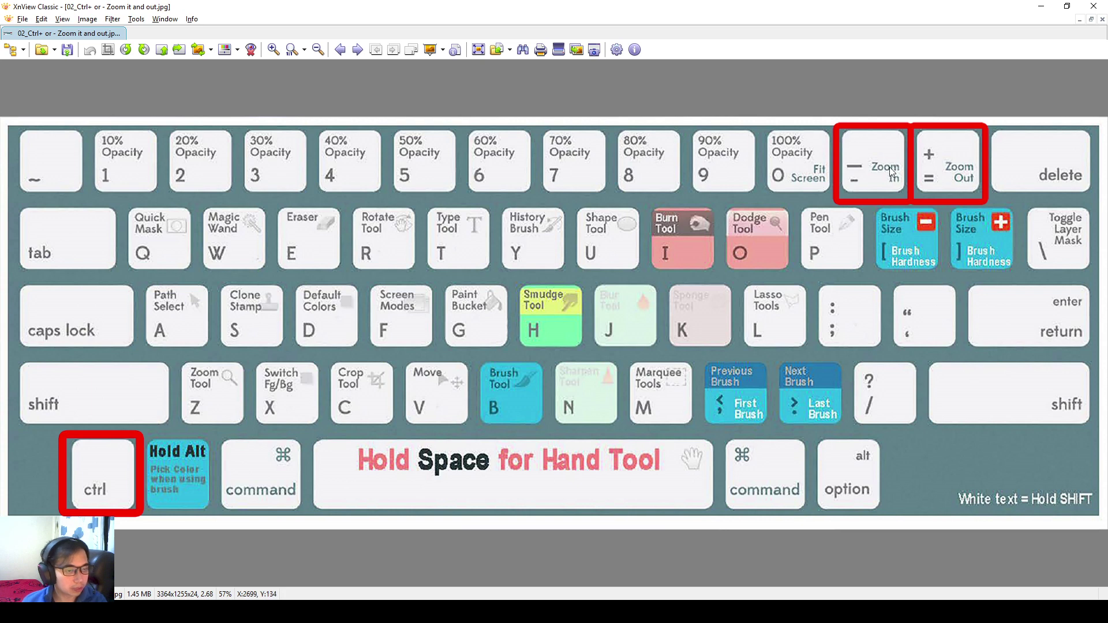
key("Page_Down")
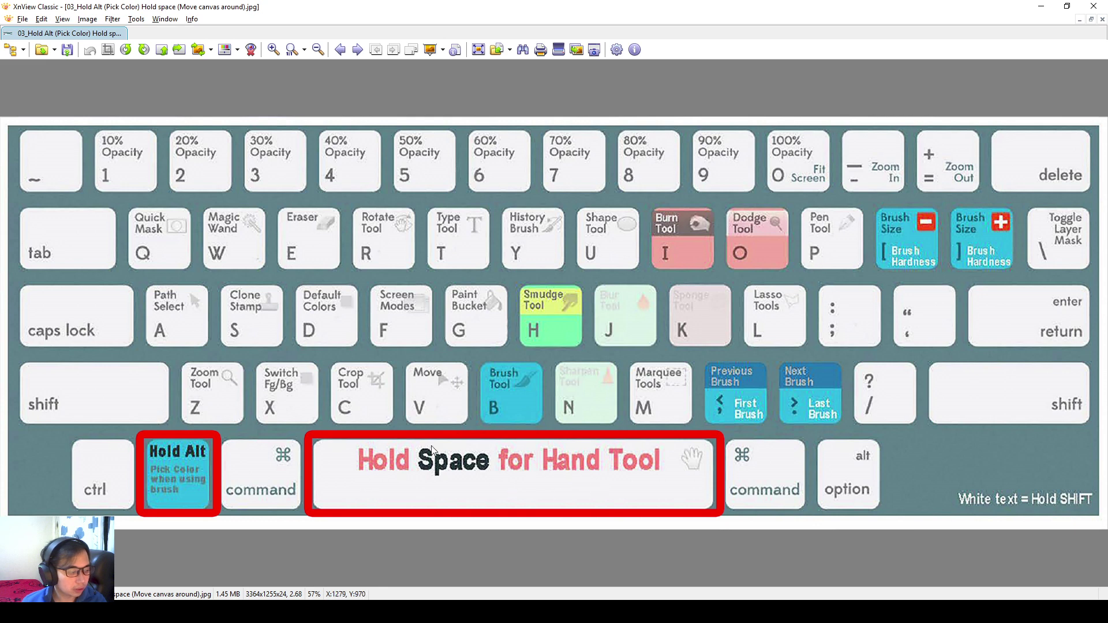
Go through the XnView note on the brush size keys and advance to the following note.
key("Page_Down")
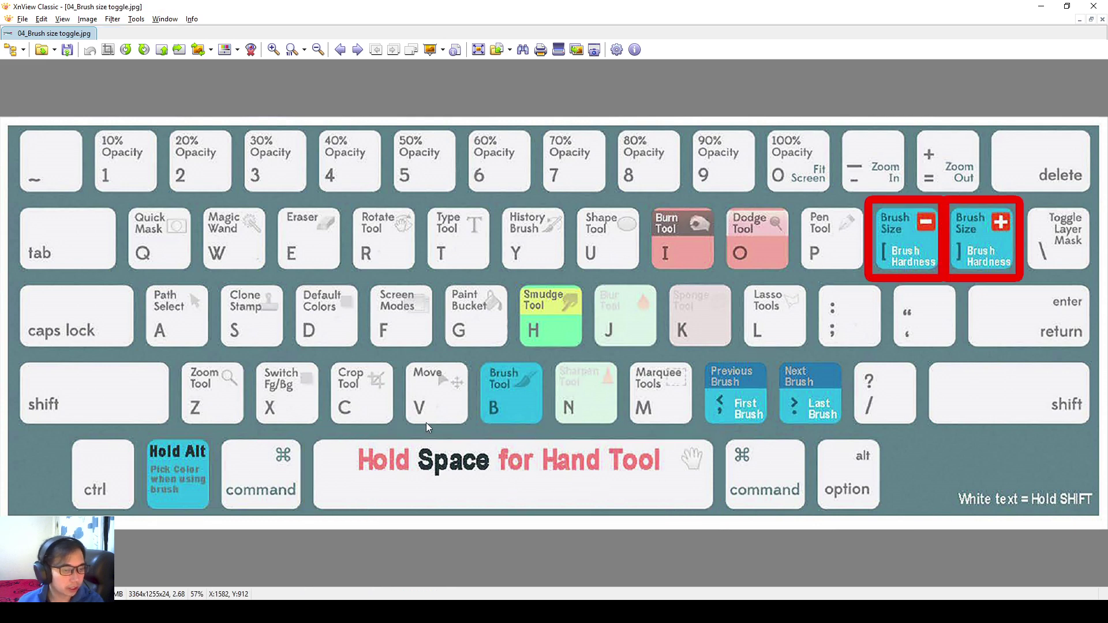
left_click_drag(221, 435, 139, 510)
key("Escape")
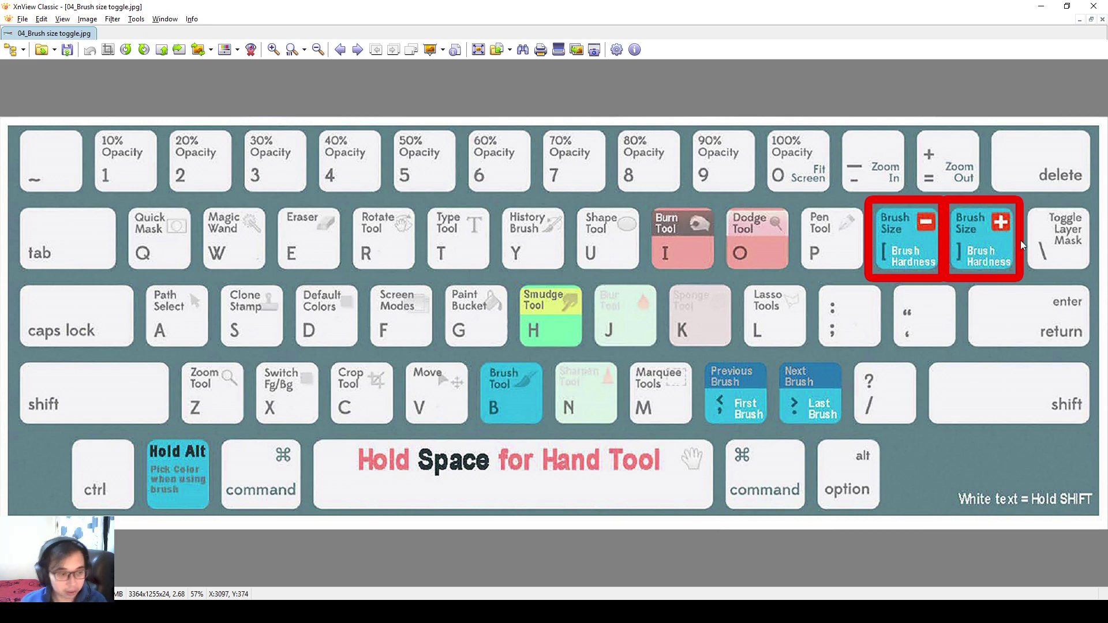
left_click_drag(956, 247, 957, 249)
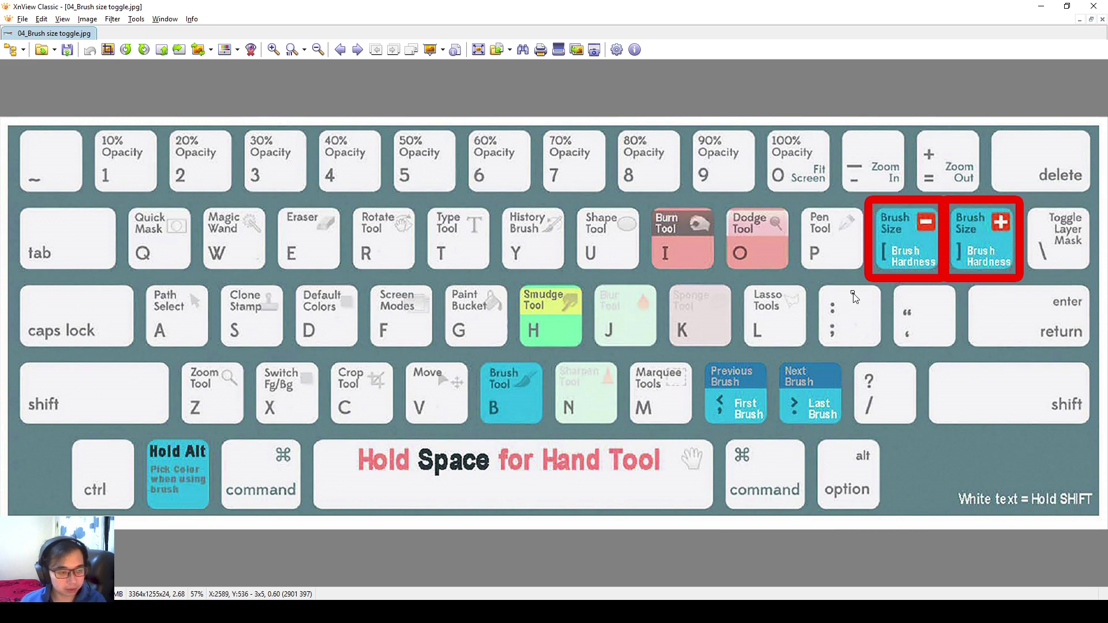
key("Page_Down")
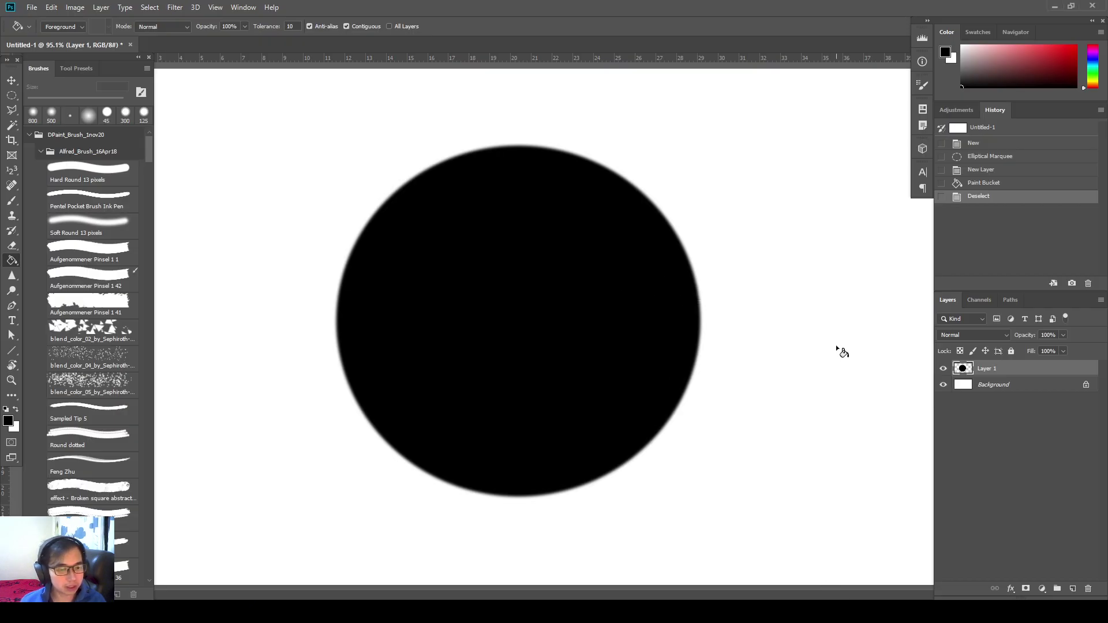
In Photoshop, change the screen mode and enlarge the Hard Round 13 pixels brush to 40 px.
key("f")
left_click_drag(799, 351, 695, 362)
key("b")
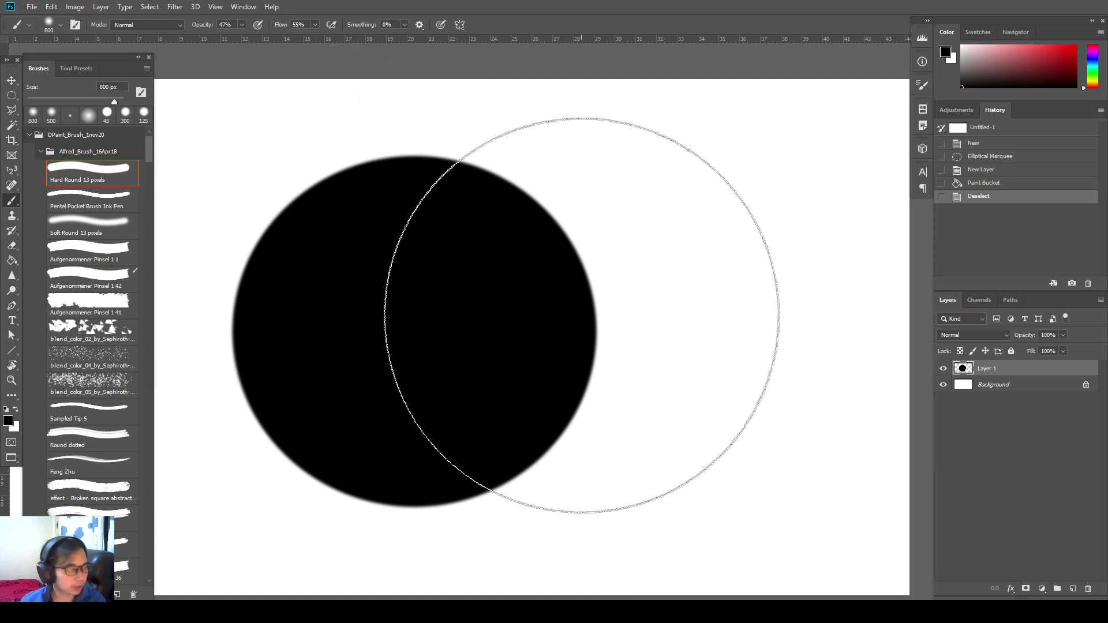
left_click(83, 179)
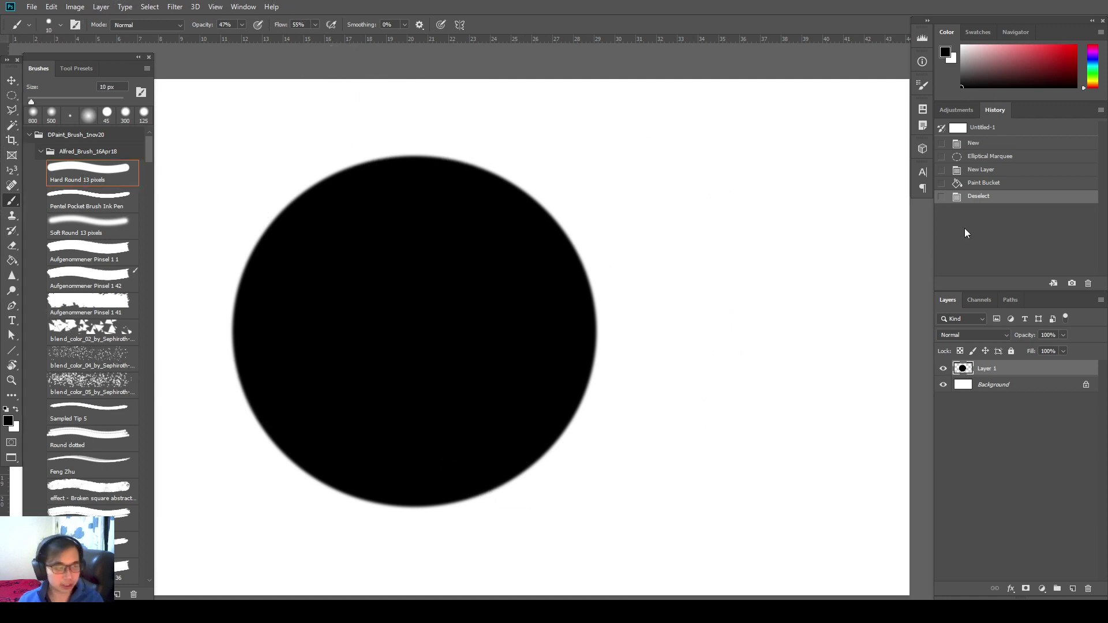
key("bracketright")
key("bracketright")
key("bracketright")
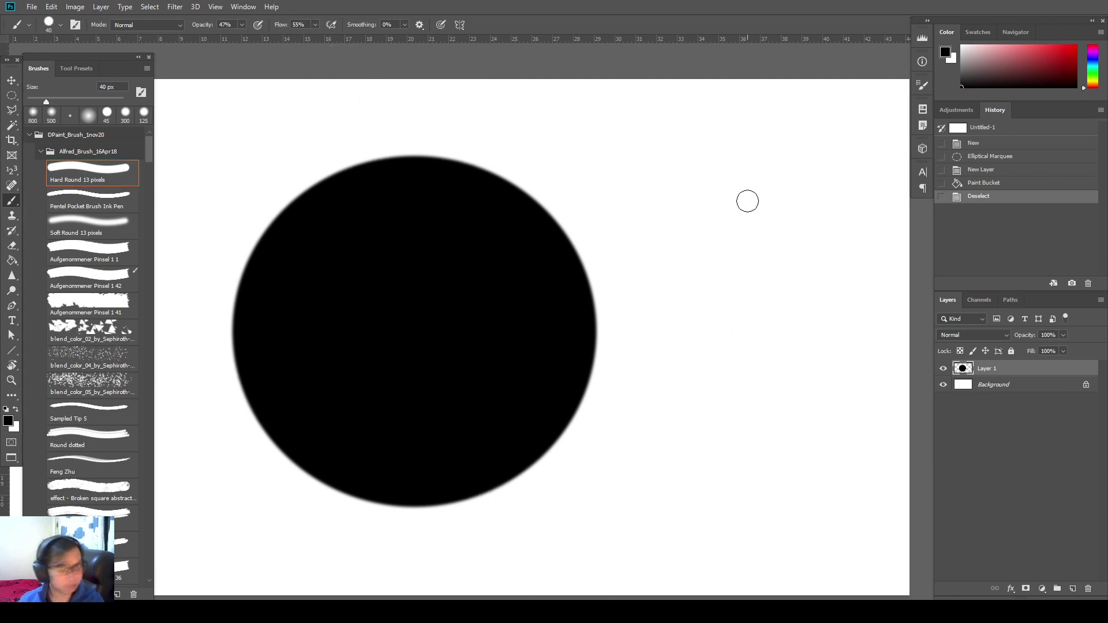
Reselect the Hard Round 13 pixels brush preset and increase its size to 80 px.
left_click(104, 172)
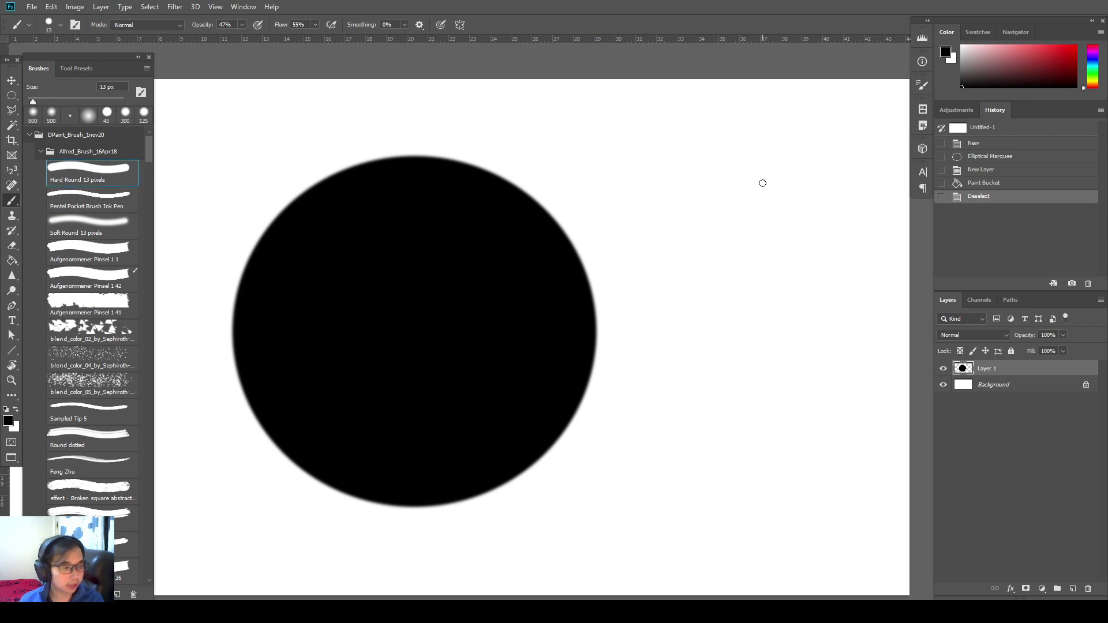
key("bracketright")
key("bracketright")
key("bracketright")
key("bracketright")
key("bracketright")
key("bracketright")
key("bracketright")
key("bracketright")
key("bracketright")
key("bracketright")
key("bracketright")
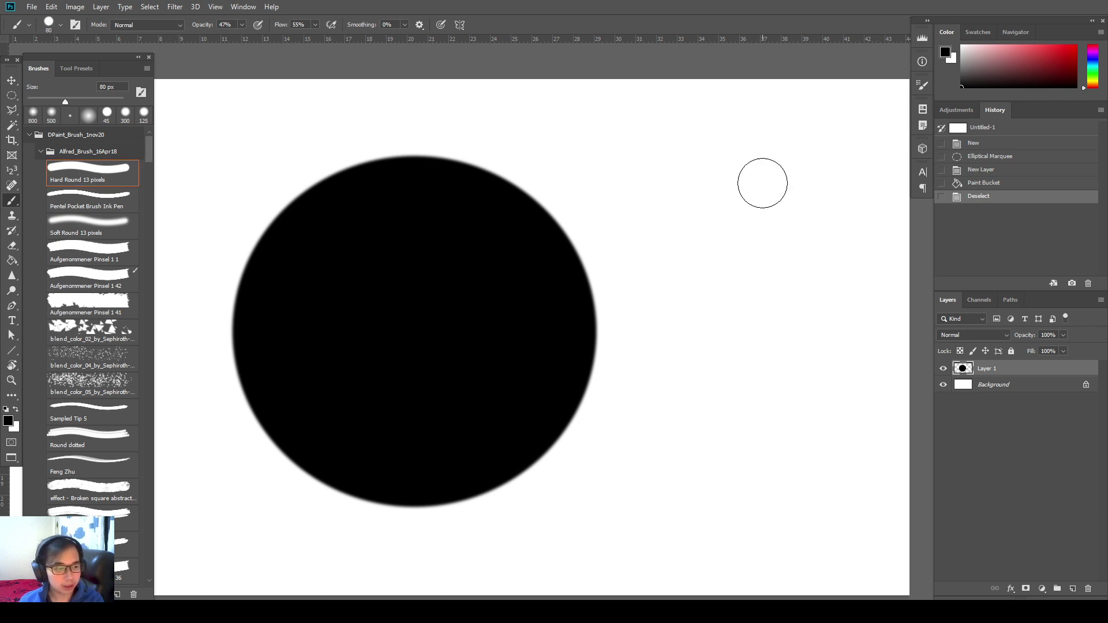
Reduce the brush to 50 px and paint hard-edged strokes with a soft-edged stroke beneath them, beside the ball.
key("bracketleft")
key("bracketleft")
key("bracketleft")
key("bracketleft")
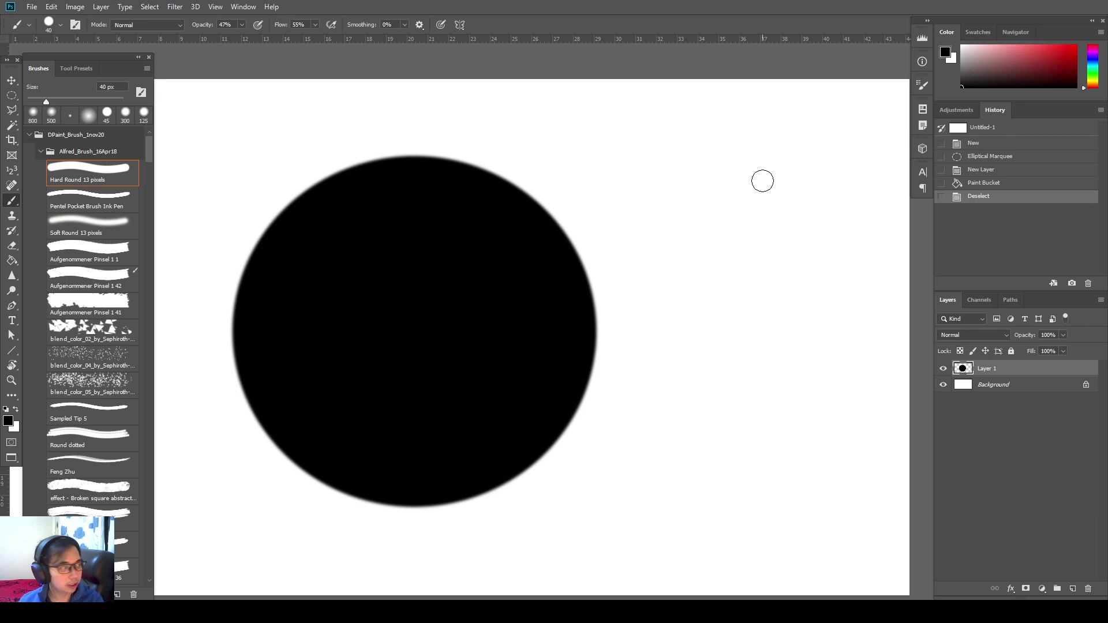
key("bracketright")
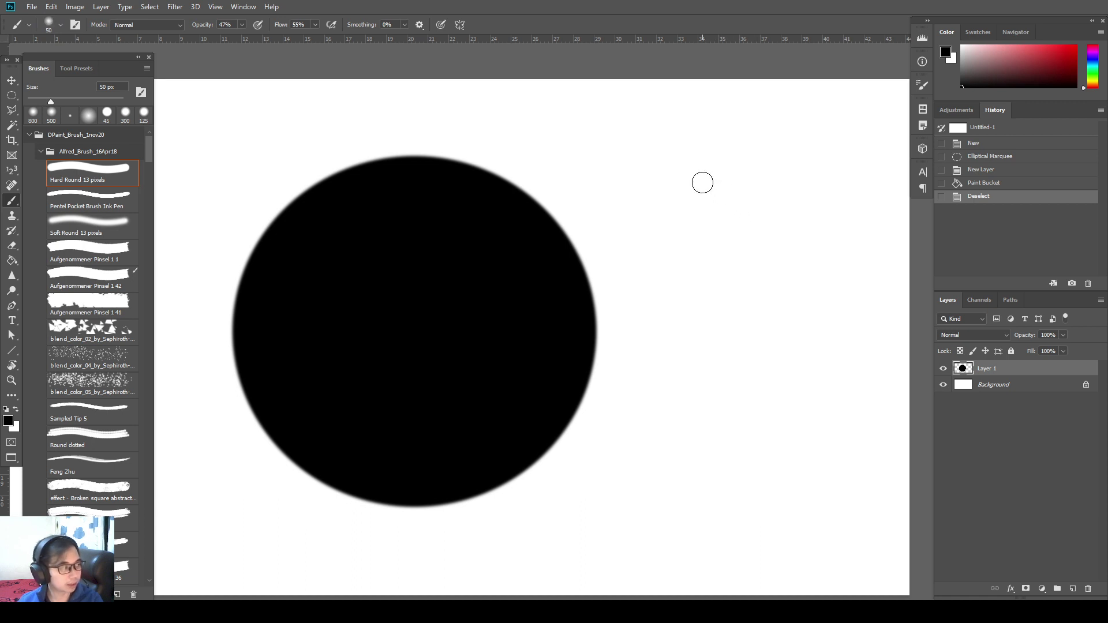
mouse_move(700, 183)
left_mouse_down()
mouse_move(823, 185)
mouse_move(645, 167)
mouse_move(887, 195)
mouse_move(733, 177)
mouse_move(804, 183)
left_mouse_up()
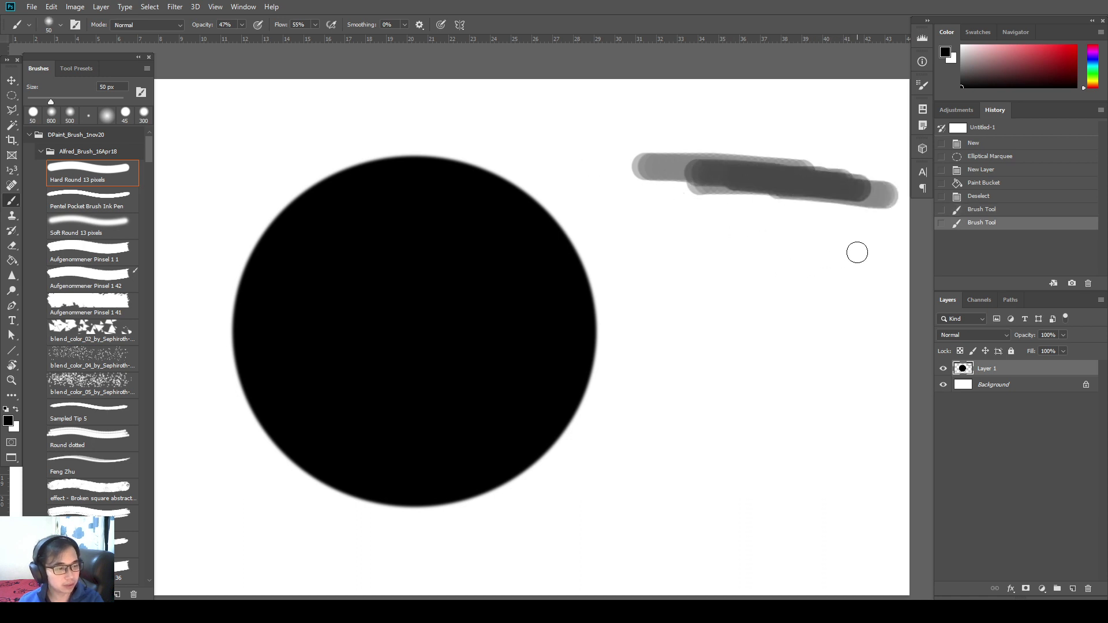
mouse_move(865, 249)
left_mouse_down()
mouse_move(717, 254)
mouse_move(841, 283)
left_mouse_up()
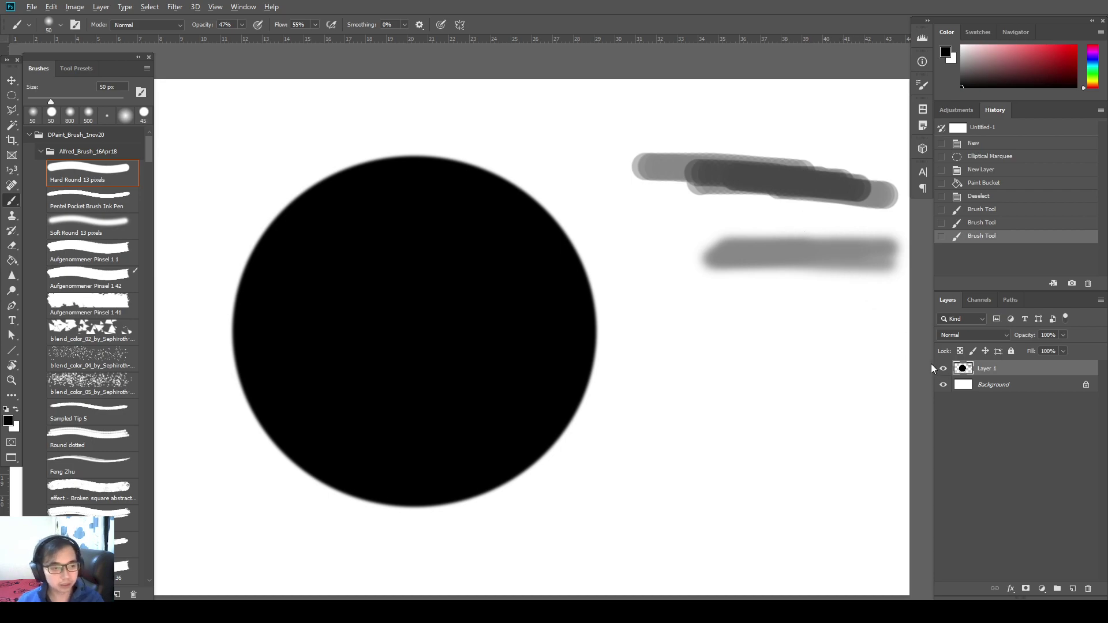
Switch to the XnView notes and advance past the Dodge and Burn and Smudge images to the first and last brush note.
key("alt+Tab")
key("Page_Down")
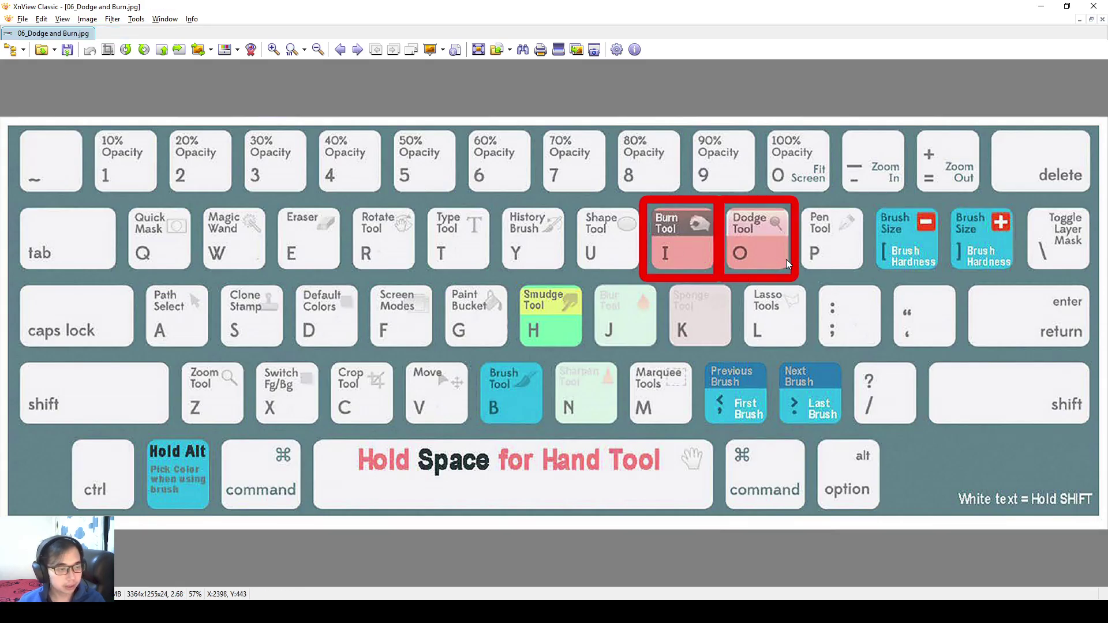
key("Page_Down")
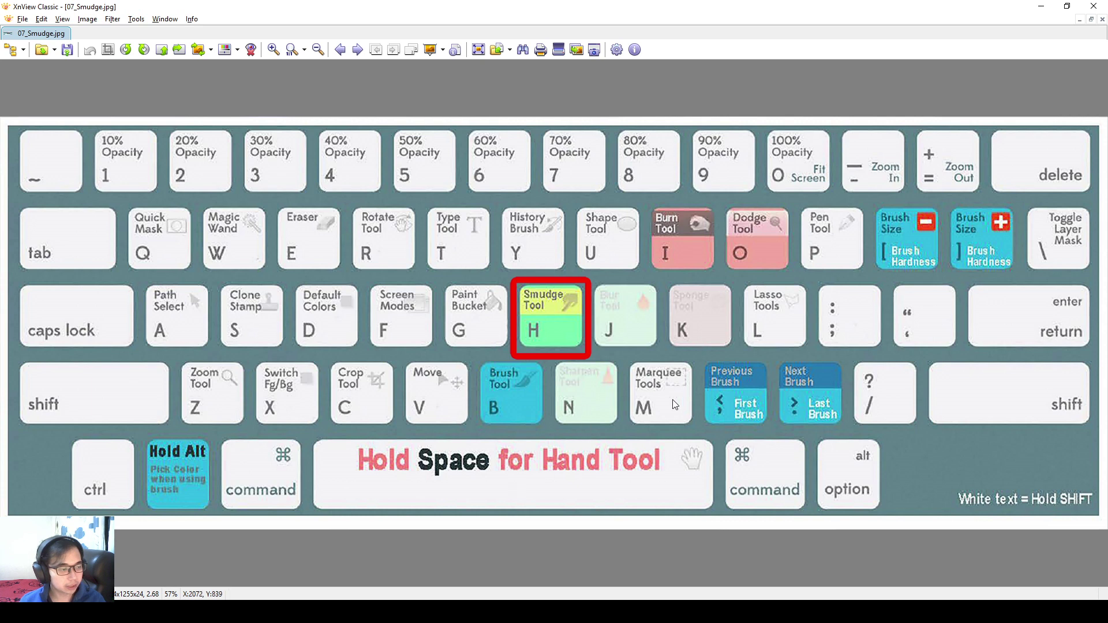
key("Page_Down")
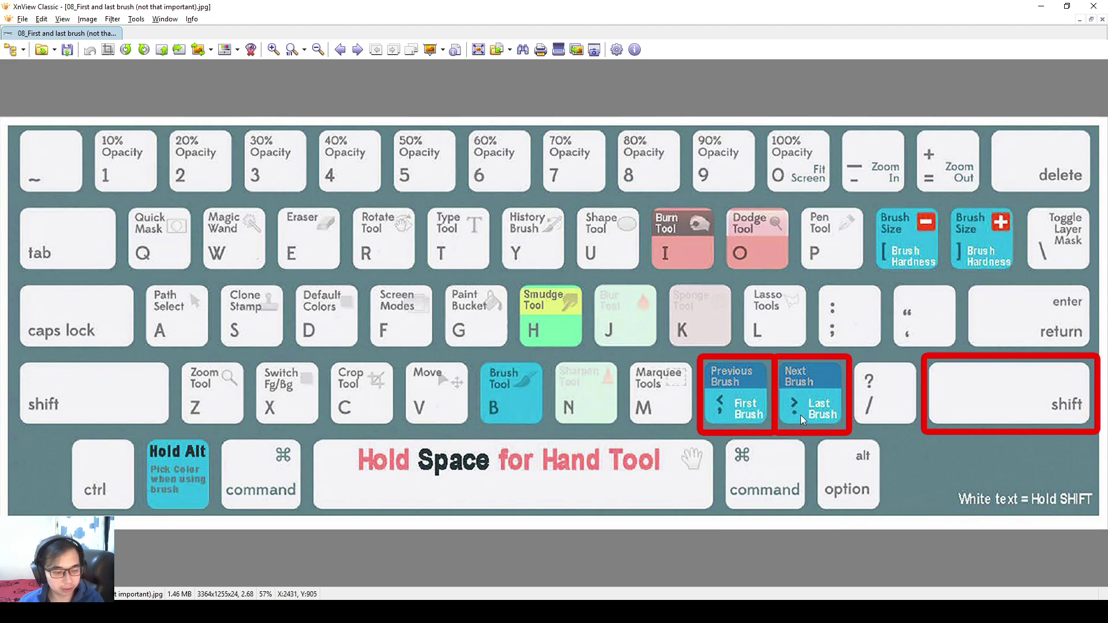
Return to Photoshop, try several brush presets, and paint a wide grey stroke beside the ball with Aufgenommener Pinsel 1 42.
key("alt+Tab")
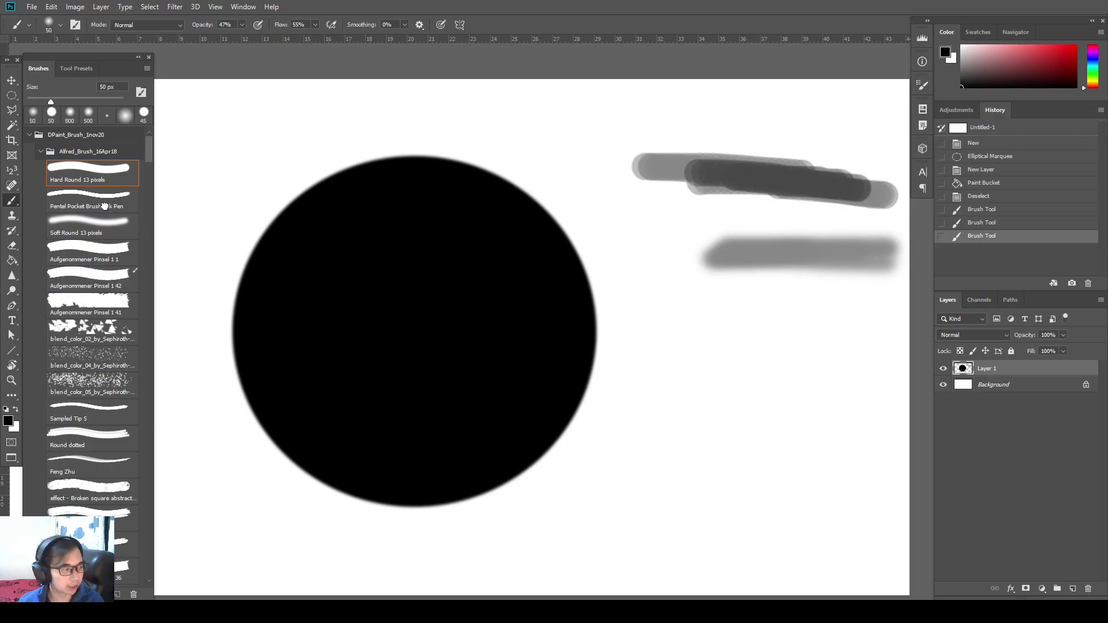
key(".")
left_click(92, 236)
left_click(87, 280)
left_click(85, 336)
left_click(82, 393)
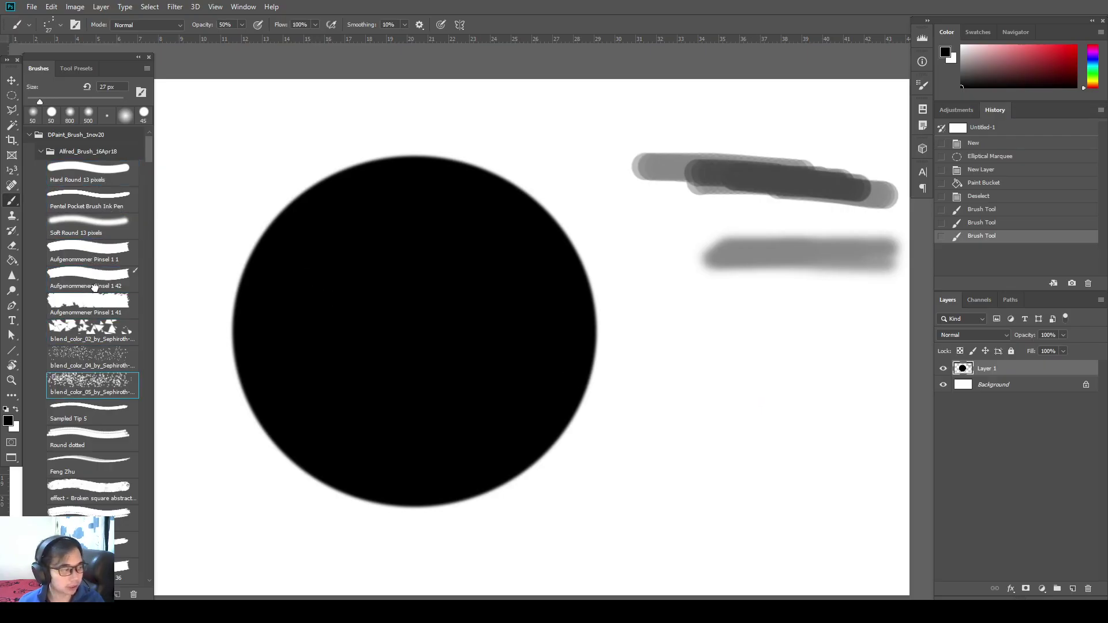
left_click(95, 287)
left_click(95, 217)
left_click(87, 359)
left_click(82, 438)
left_click(89, 278)
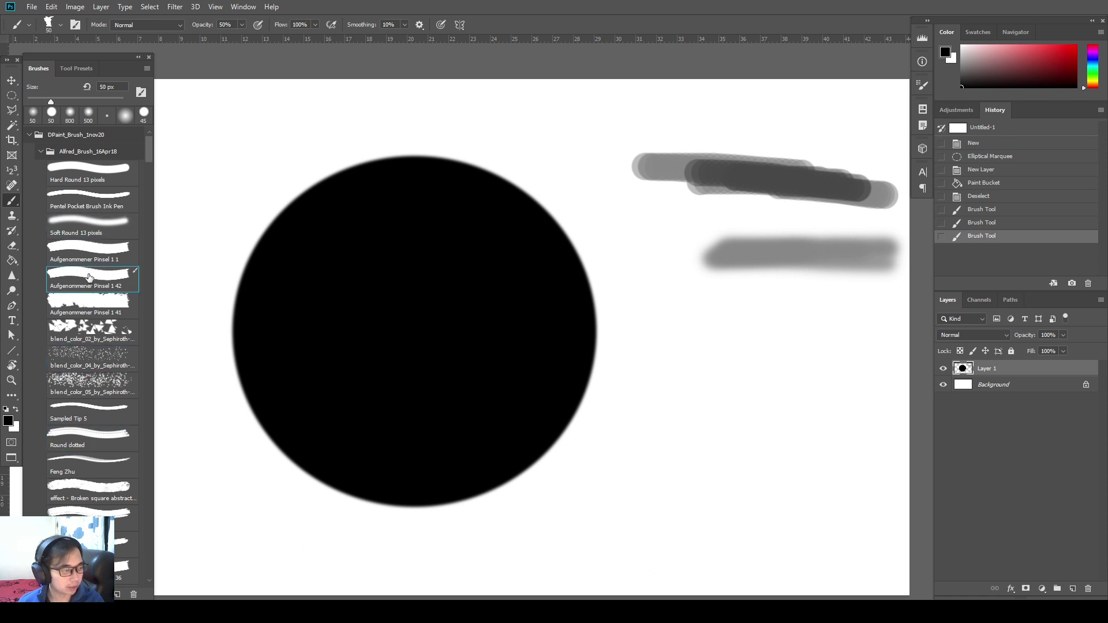
mouse_move(670, 369)
left_mouse_down()
mouse_move(905, 372)
mouse_move(728, 359)
left_mouse_up()
Cycle back and forth through the previous and next brush presets, ending on the effect - Broken square abstract brush.
key("comma")
key("comma")
key("comma")
key("comma")
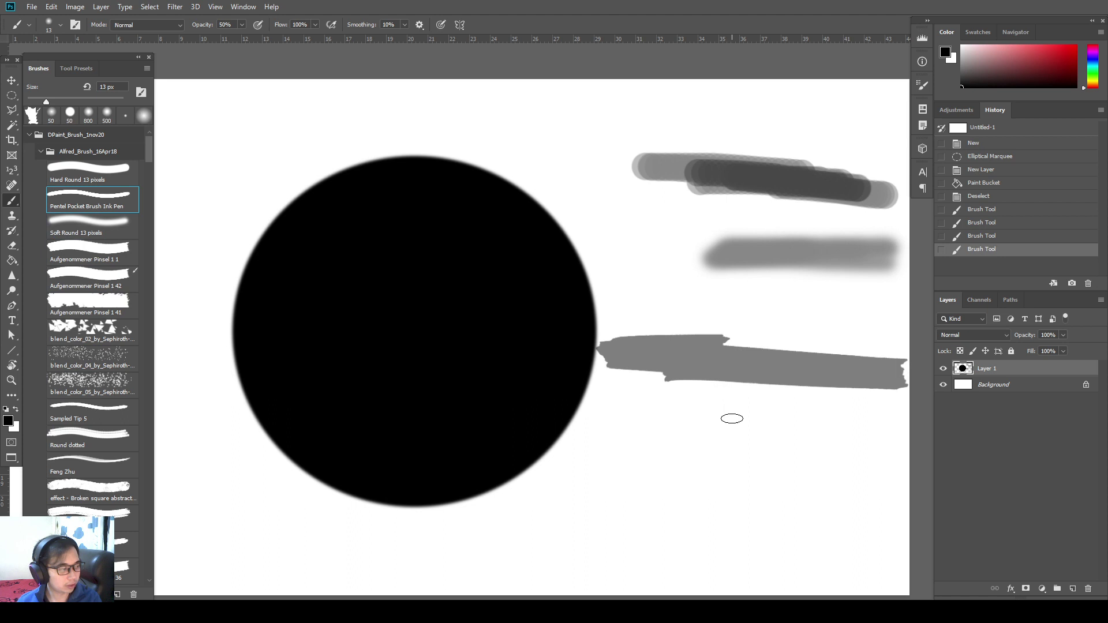
key("period")
key("period")
key("period")
key("period")
key("period")
key("period")
key("period")
key("period")
key("period")
key("period")
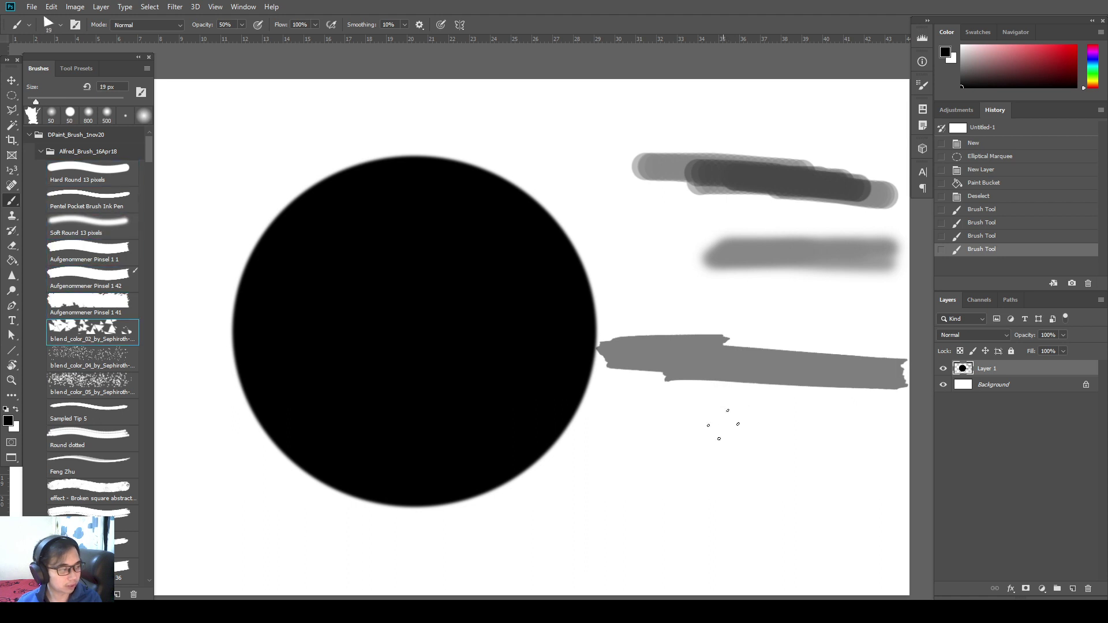
key("comma")
key("comma")
key("comma")
key("comma")
key("comma")
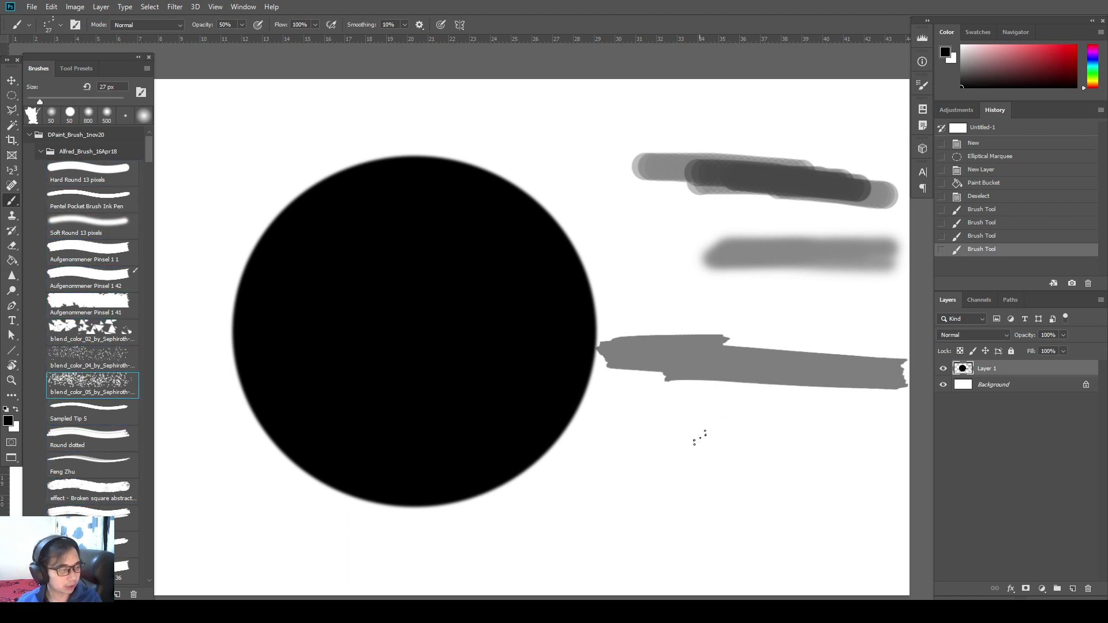
key("period")
key("period")
key("period")
key("period")
key("period")
key("period")
key("period")
key("period")
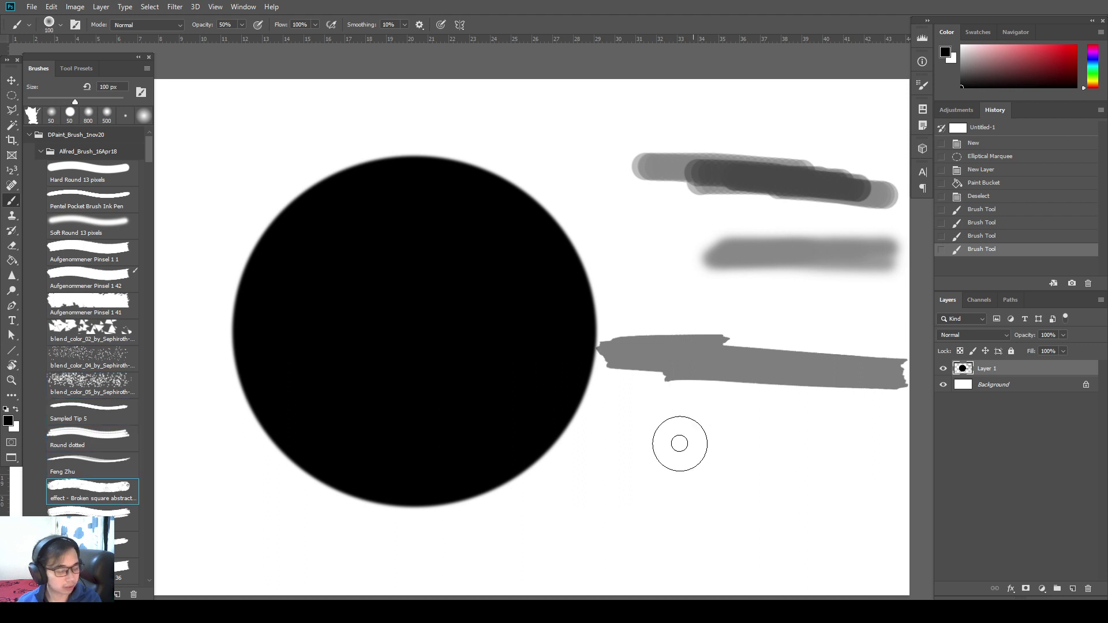
Select the as 2 brush preset further down the list, and jump back to the first brush, Hard Round 13 pixels.
scroll(139, 177, "down", 5)
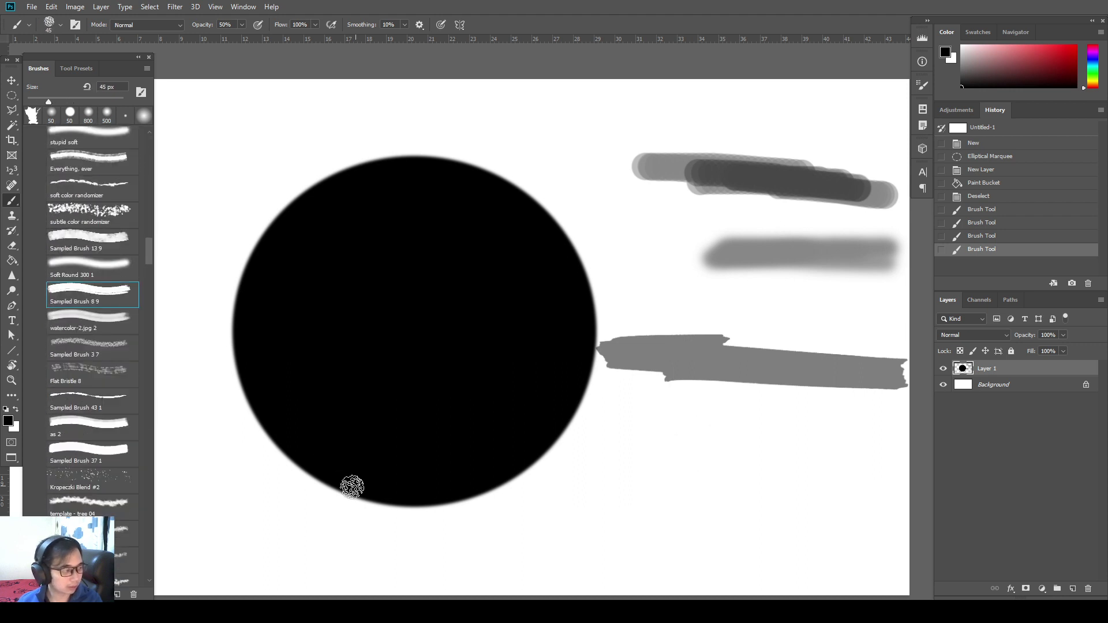
scroll(111, 258, "down", 3)
left_click(89, 312)
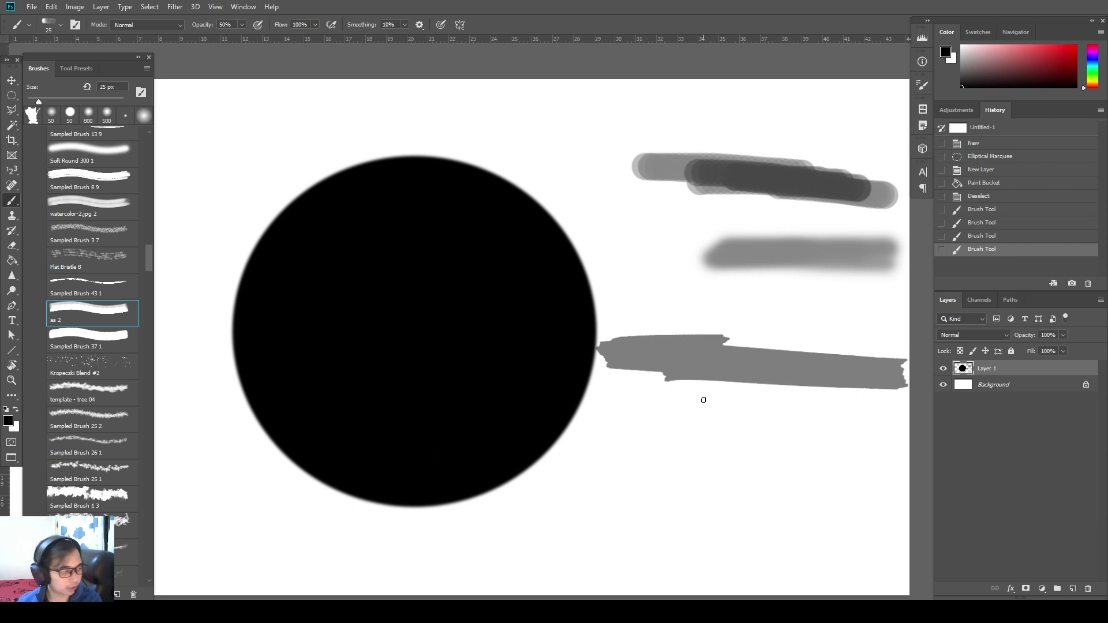
key("shift+comma")
scroll(148, 144, "up", 1)
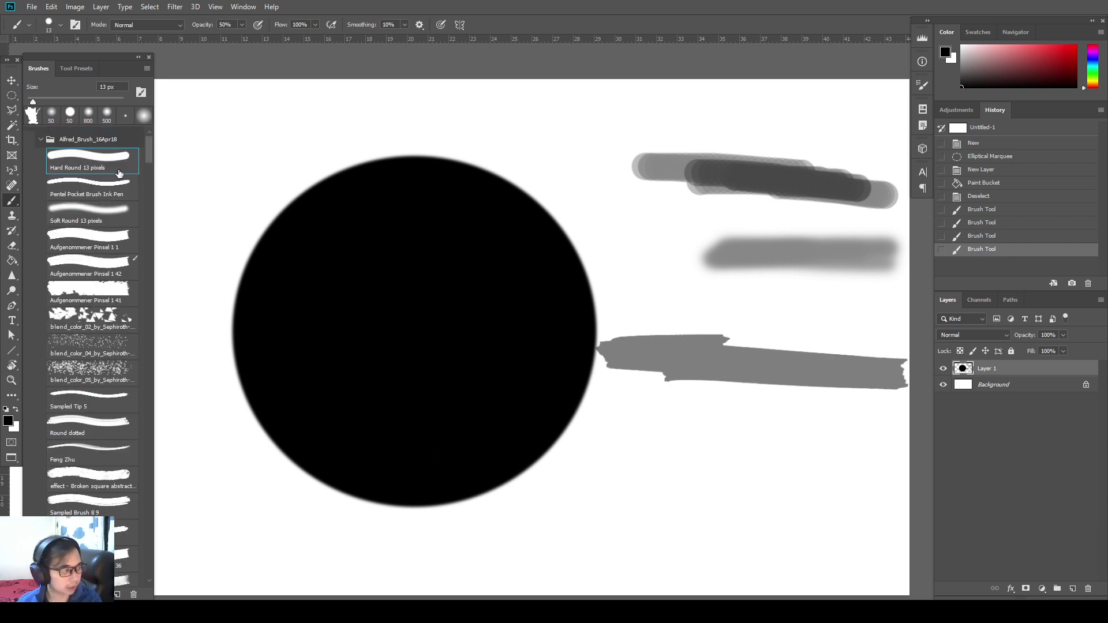
Paint a thin arrow, a small loop and dots around the ball, and reduce the brush size to 10 px.
mouse_move(454, 123)
left_mouse_down()
mouse_move(613, 101)
mouse_move(630, 118)
mouse_move(679, 117)
left_mouse_up()
mouse_move(763, 113)
left_mouse_down()
mouse_move(724, 120)
mouse_move(742, 108)
left_mouse_up()
left_click(747, 111)
left_click(890, 421)
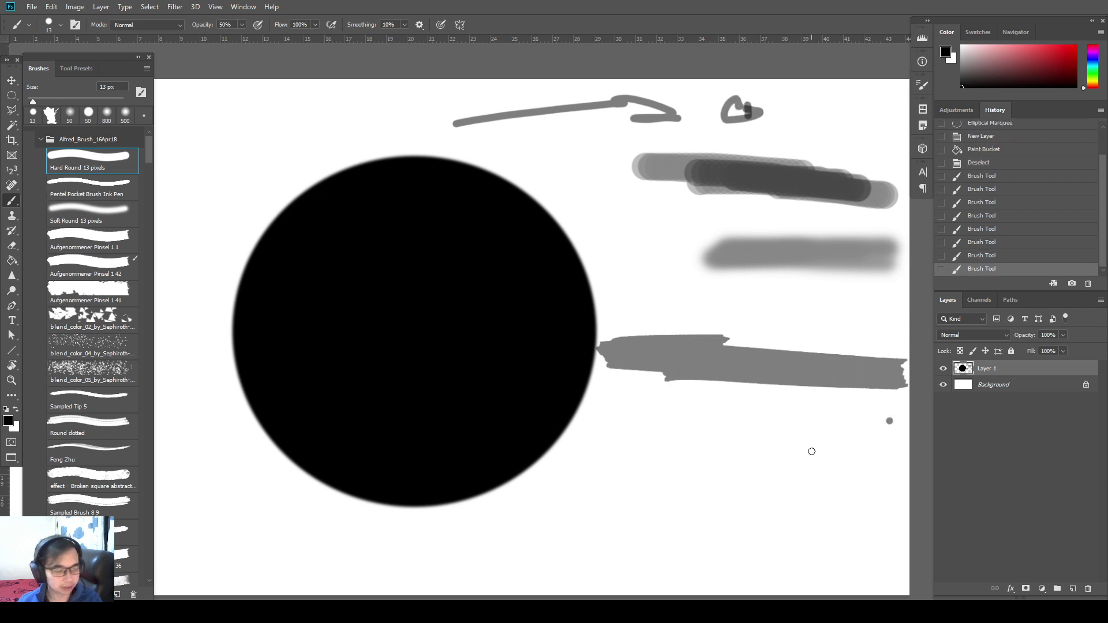
key("bracketleft")
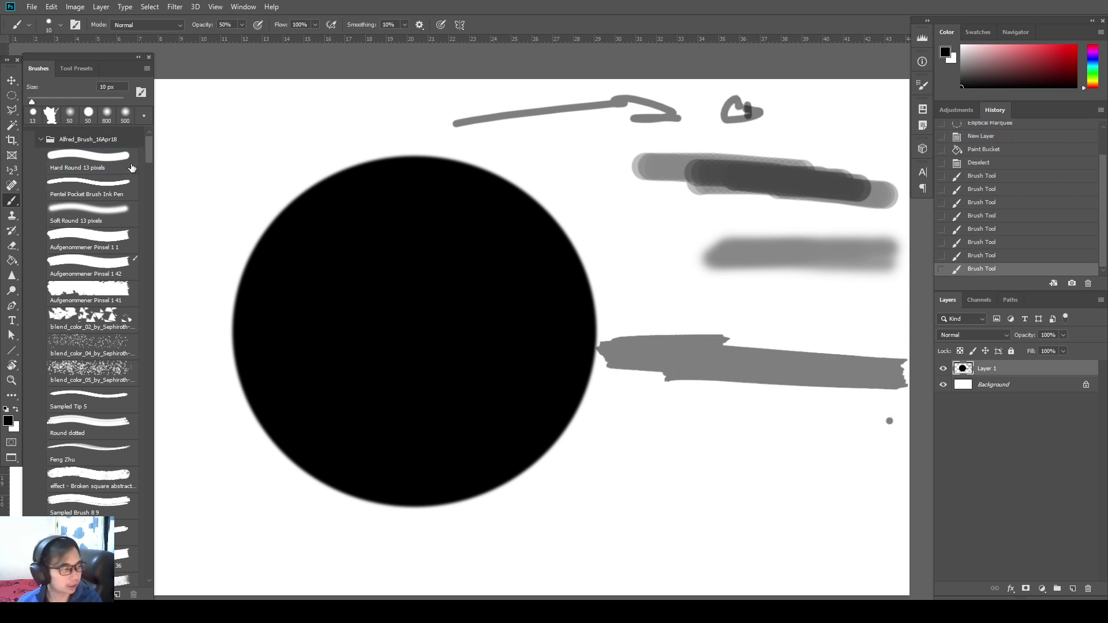
Browse to the end of the brush presets, choose a preset there and paint test strokes on the canvas.
mouse_move(148, 157)
left_mouse_down()
mouse_move(163, 540)
mouse_move(143, 581)
left_mouse_up()
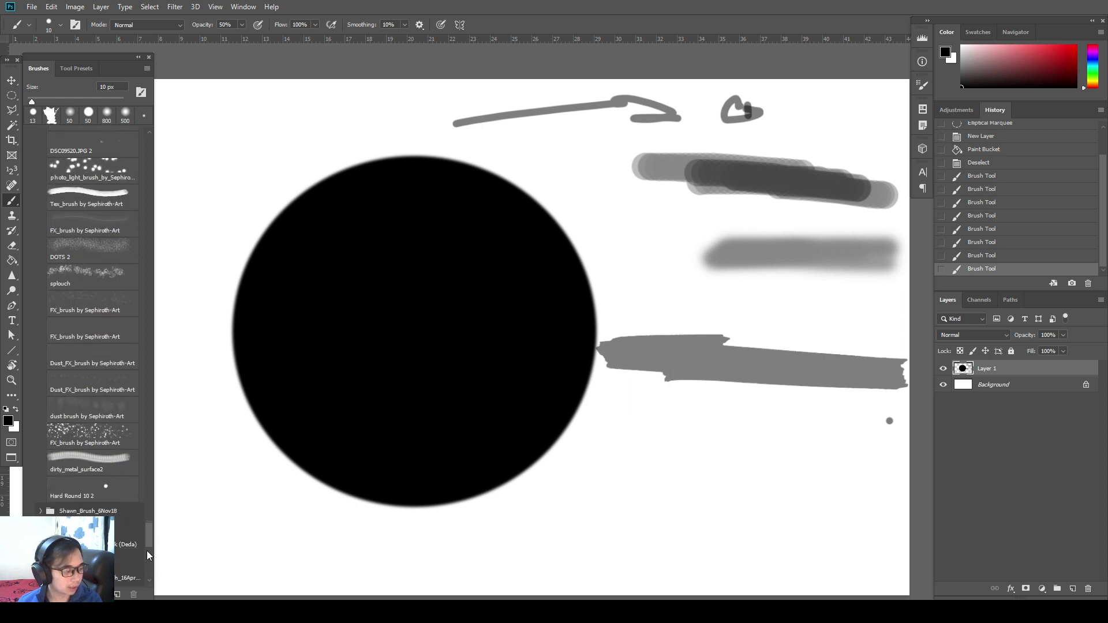
scroll(146, 571, "up", 3)
left_click(127, 572)
mouse_move(553, 476)
left_mouse_down()
mouse_move(843, 461)
mouse_move(826, 437)
mouse_move(669, 427)
left_mouse_up()
mouse_move(761, 283)
left_mouse_down()
mouse_move(825, 288)
mouse_move(776, 302)
mouse_move(794, 300)
mouse_move(693, 271)
left_mouse_up()
Alternate between the first and the last brush preset, finishing on the last one.
key("shift+comma")
key("shift+period")
key("shift+comma")
key("shift+period")
Switch back to the XnView notes and advance to the cloud comparison about the better base color to start.
key("alt+Tab")
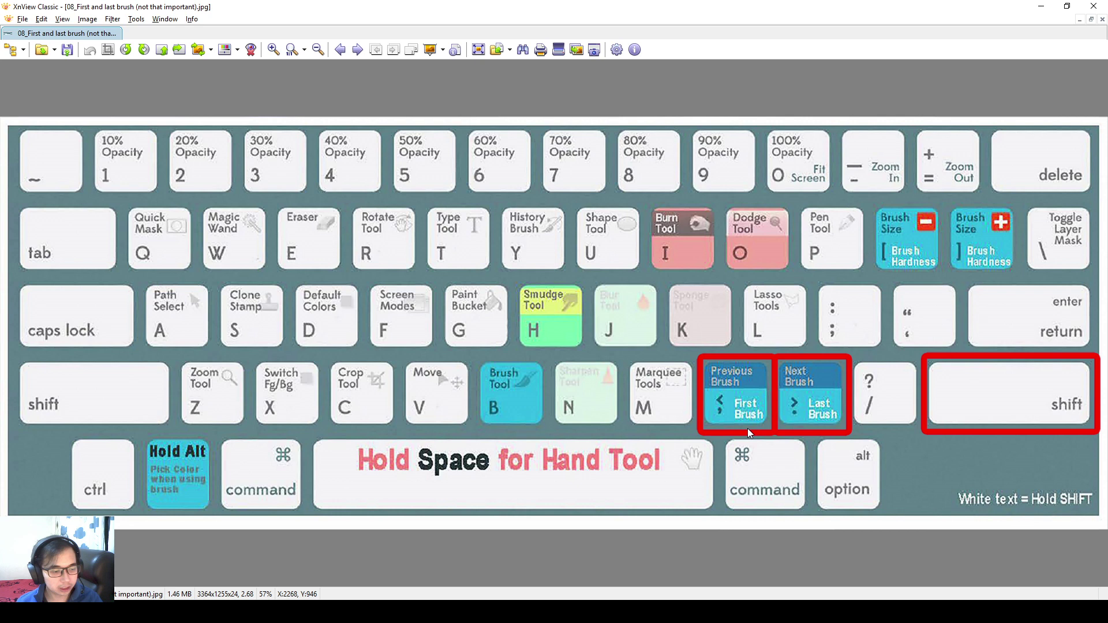
key("Page_Down")
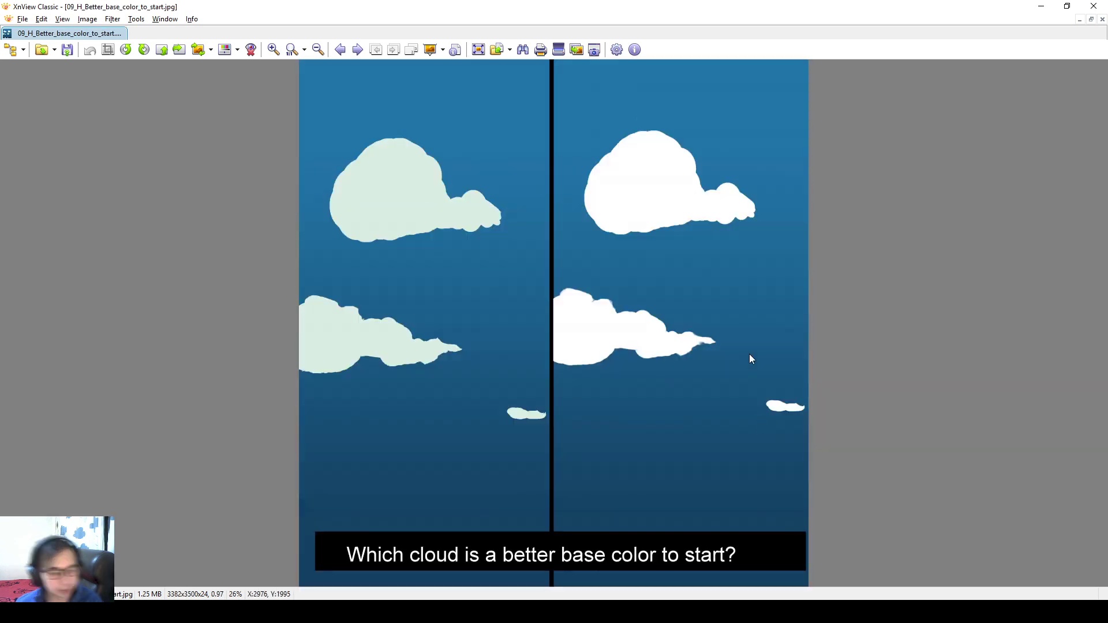
left_click_drag(773, 535, 437, 554)
left_click(776, 347)
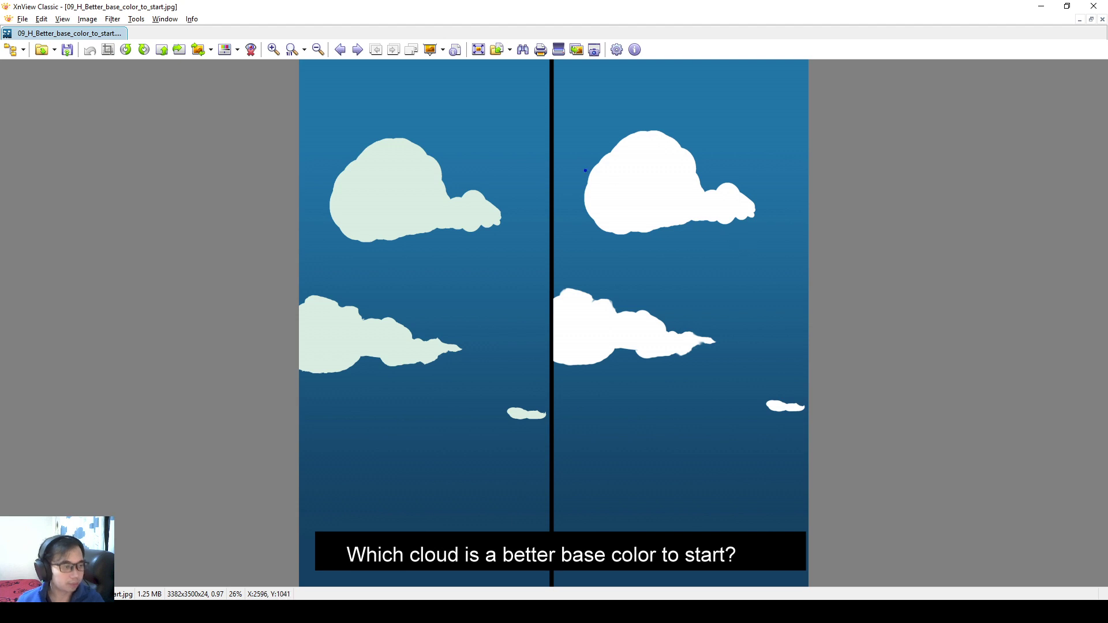
Mark the large pale green cloud and the large white cloud with blue arrows, and clear the annotations.
mouse_move(486, 116)
left_mouse_down()
mouse_move(478, 154)
mouse_move(428, 202)
left_mouse_up()
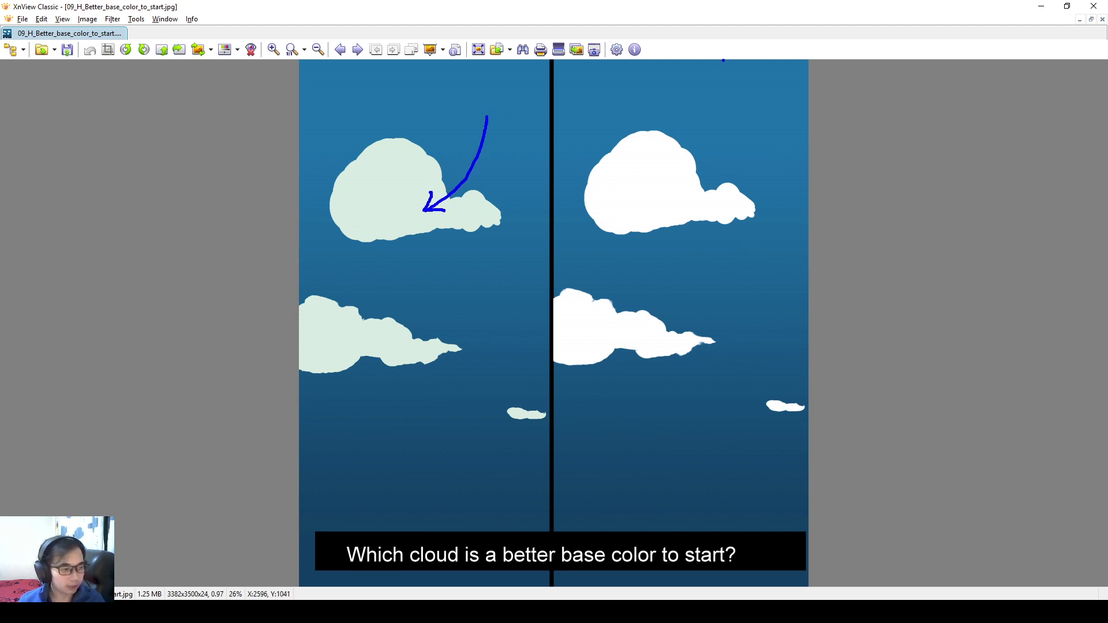
left_click_drag(714, 109, 682, 184)
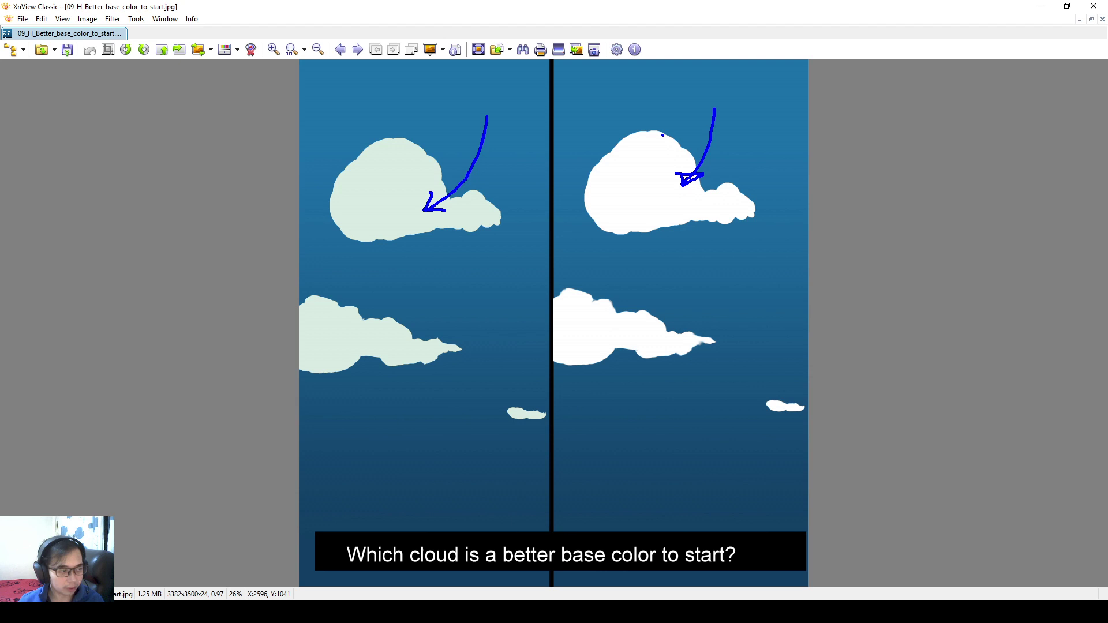
key("Escape")
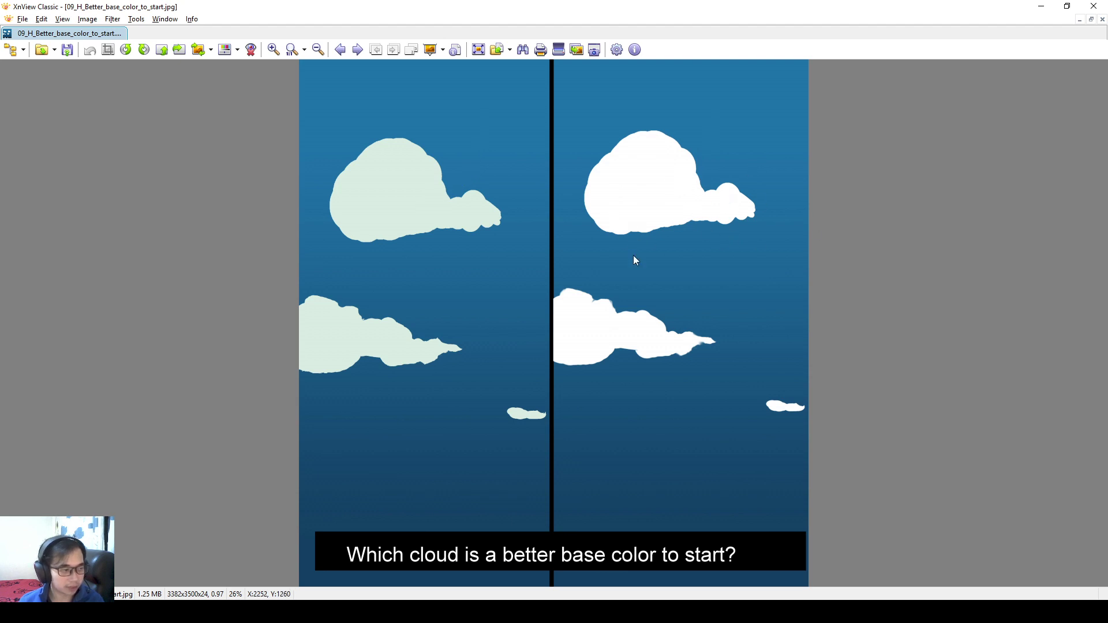
Switch from the cloud comparison to Photoshop, select the Dodge tool and change it to the Burn tool.
key("Page_Down")
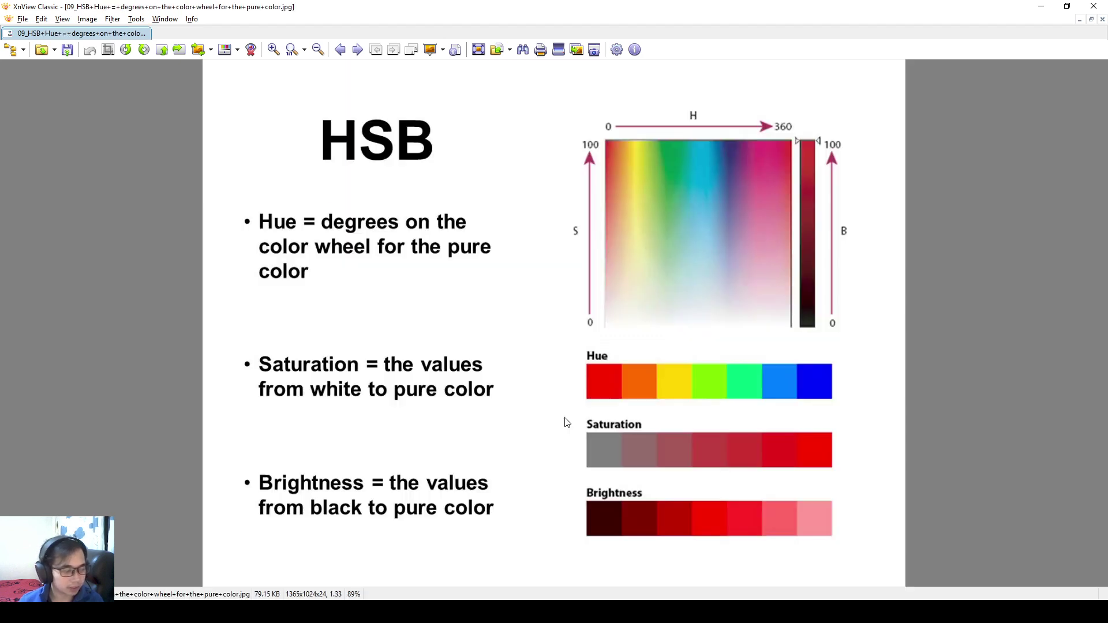
scroll(655, 398, "down", 1)
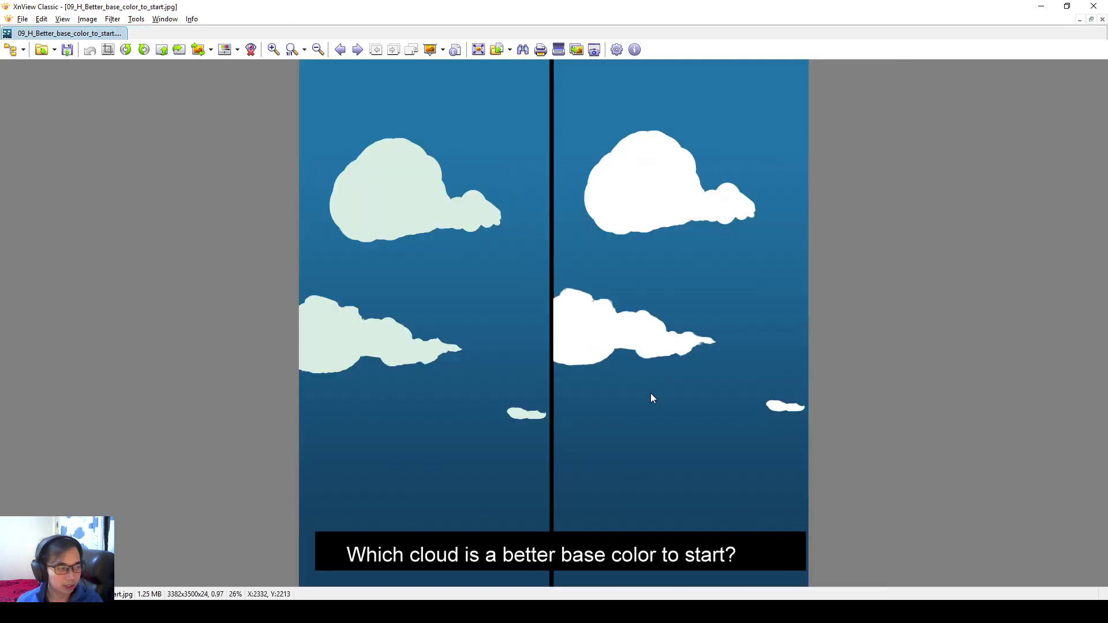
key("alt+Tab")
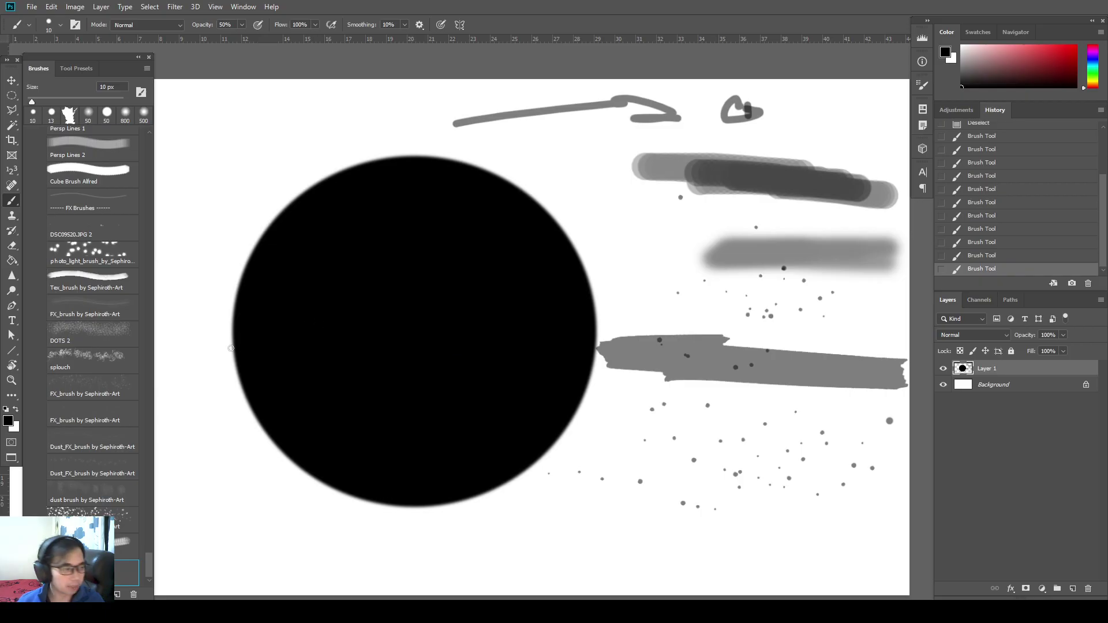
left_click(11, 291)
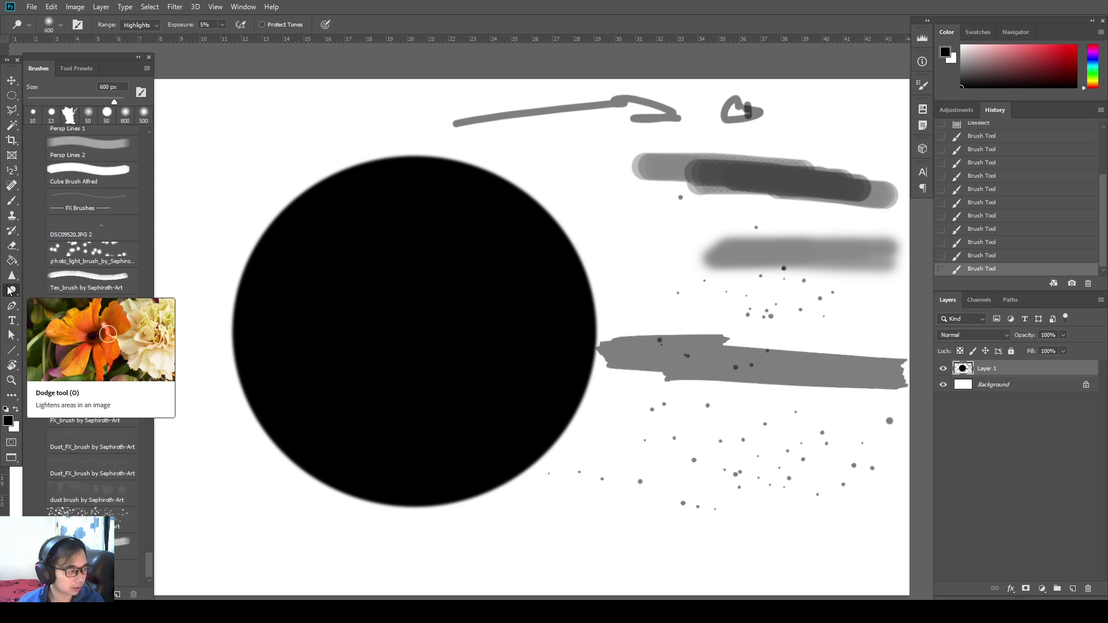
right_click(10, 291)
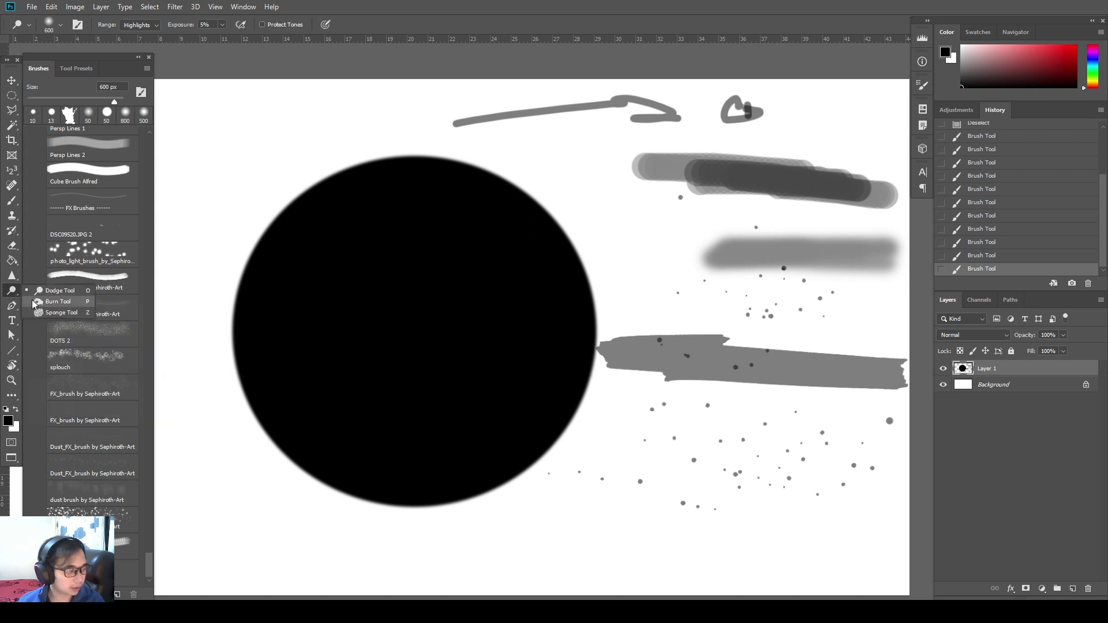
left_click(37, 302)
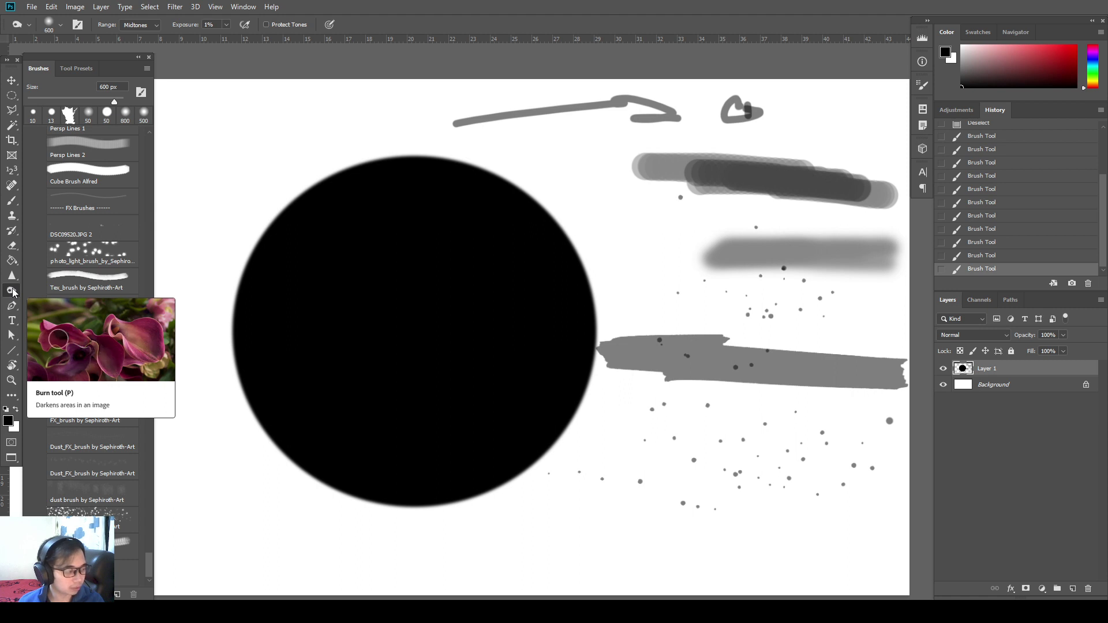
Switch back to the XnView cloud comparison, outline inner areas and edges of both large clouds in blue, green and red, and clear the annotations.
key("alt+Tab")
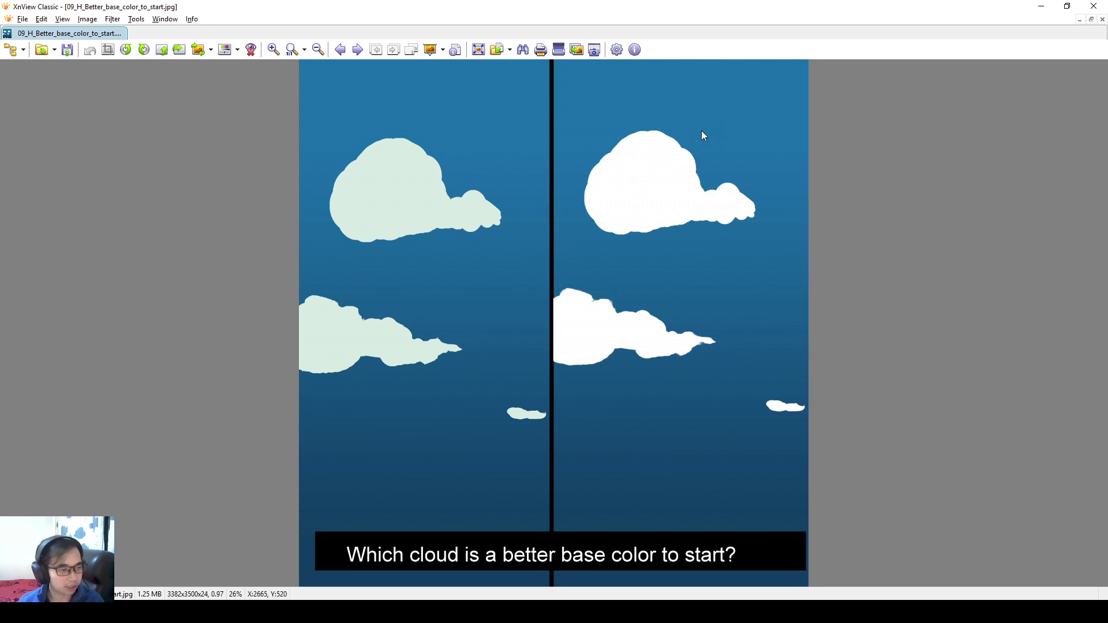
left_click_drag(714, 111, 679, 155)
mouse_move(604, 184)
left_mouse_down()
mouse_move(606, 164)
mouse_move(674, 155)
mouse_move(692, 193)
left_mouse_up()
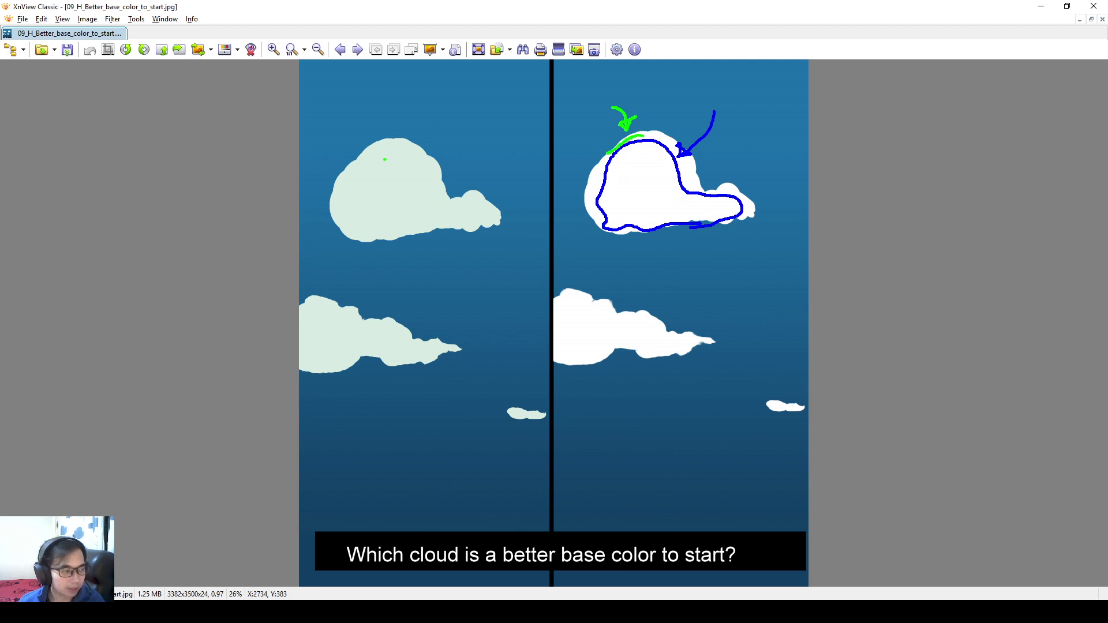
mouse_move(375, 164)
left_mouse_down()
mouse_move(396, 148)
mouse_move(444, 196)
mouse_move(486, 213)
left_mouse_up()
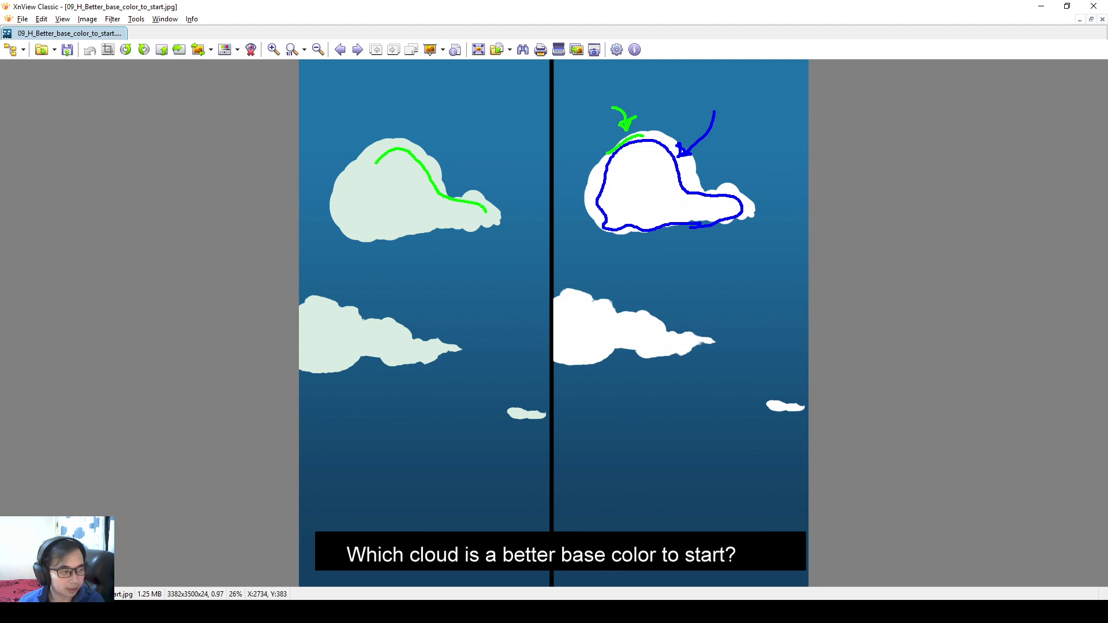
mouse_move(376, 162)
left_mouse_down()
mouse_move(344, 226)
mouse_move(357, 237)
mouse_move(457, 226)
left_mouse_up()
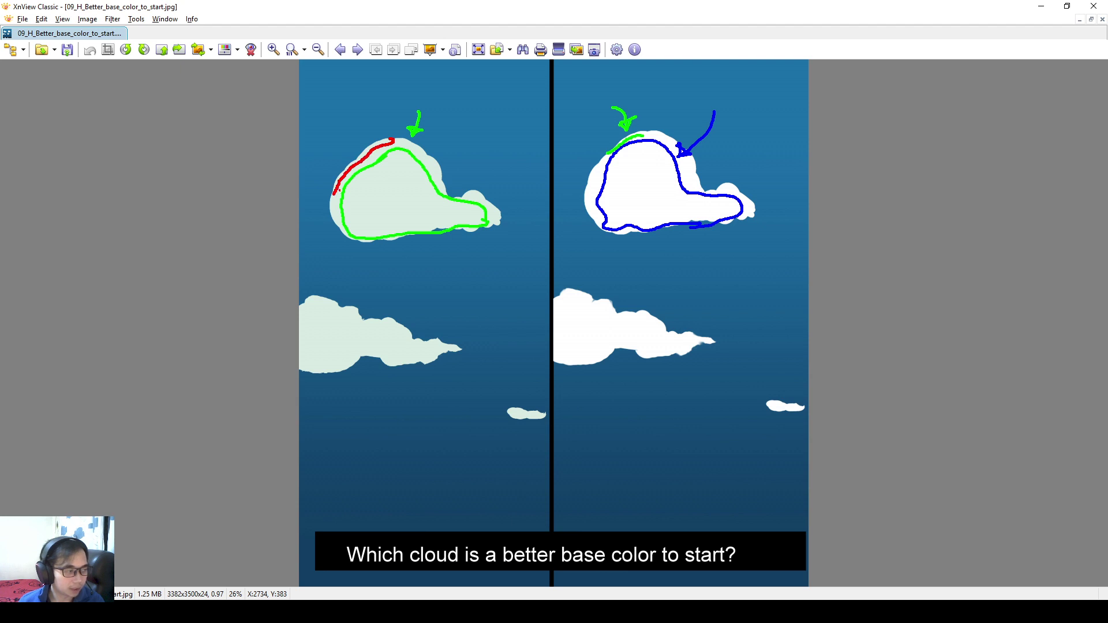
left_click_drag(381, 147, 388, 152)
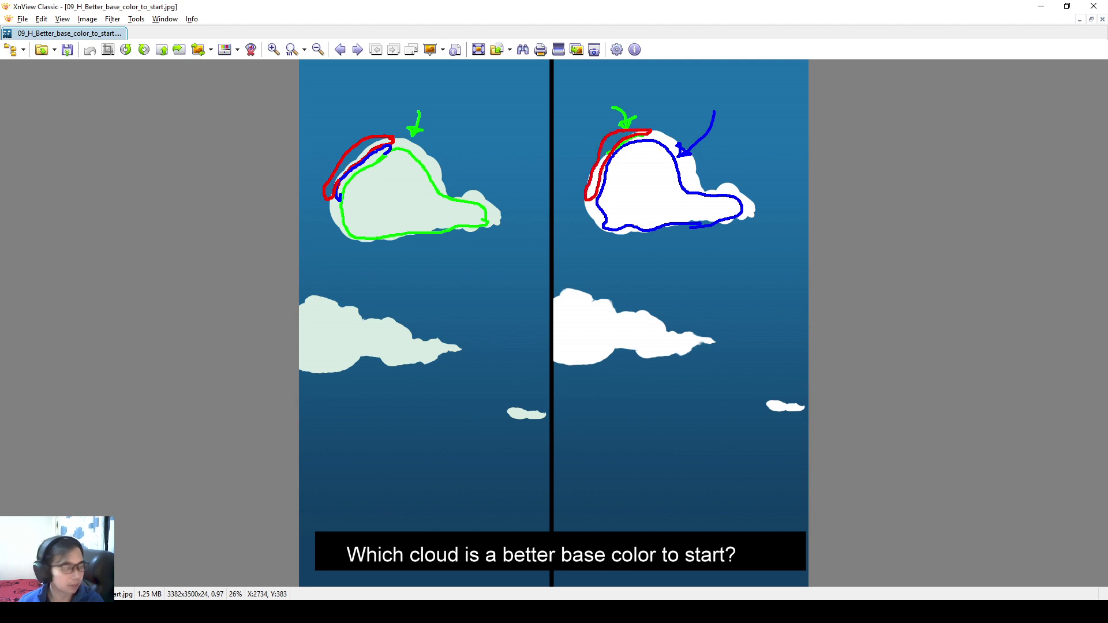
key("Escape")
Page through the HSB and hue, saturation and values notes up to the one about colors close to the edge.
key("Page_Down")
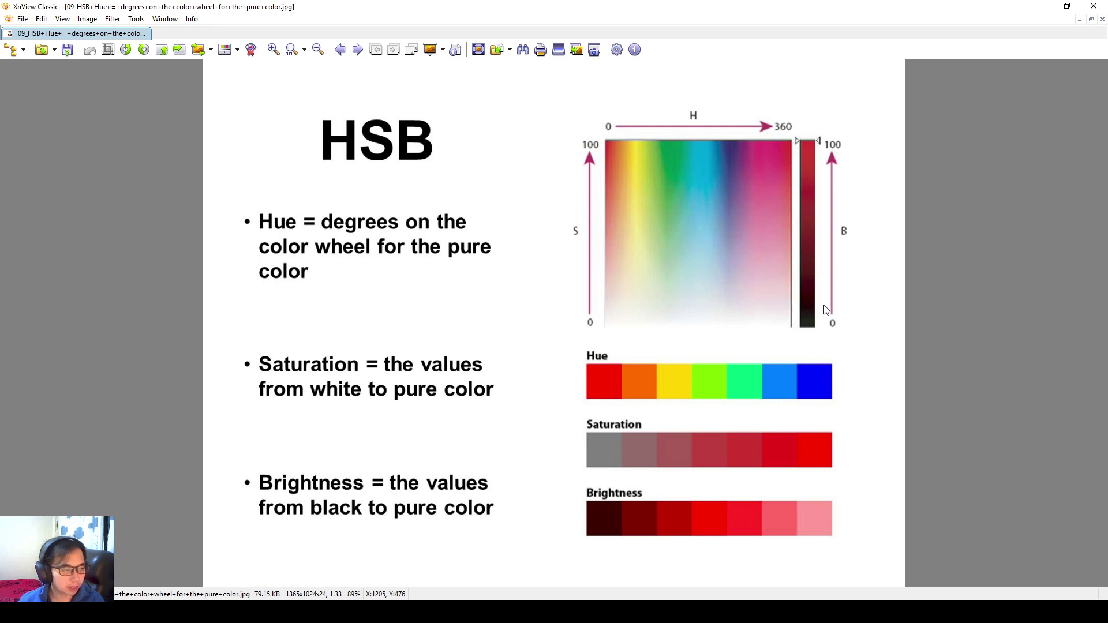
scroll(820, 291, "down", 1)
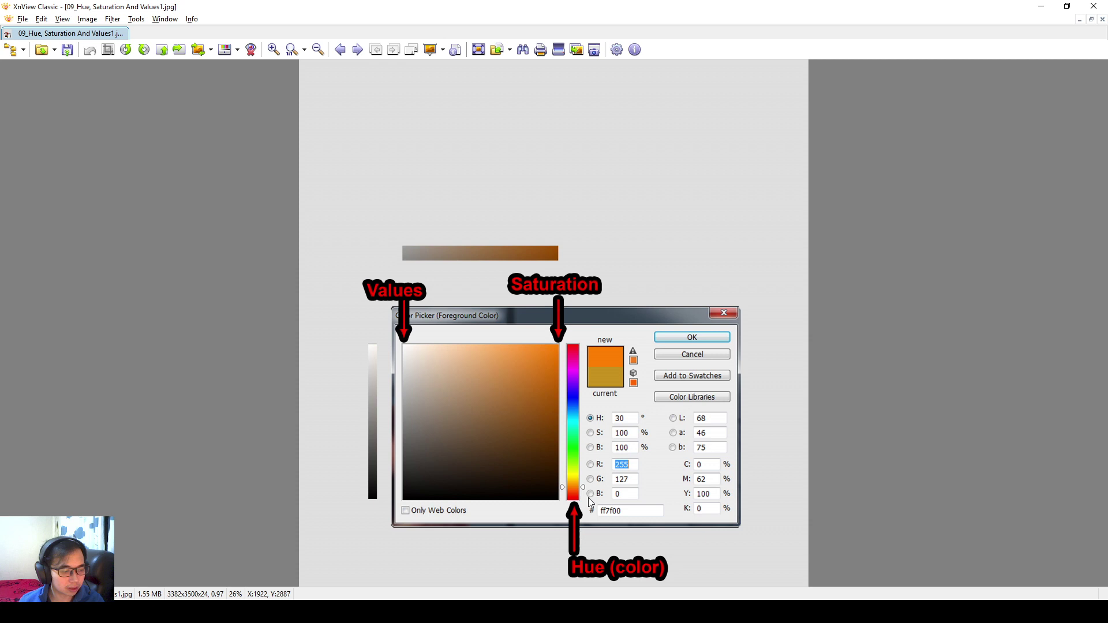
key("Page_Down")
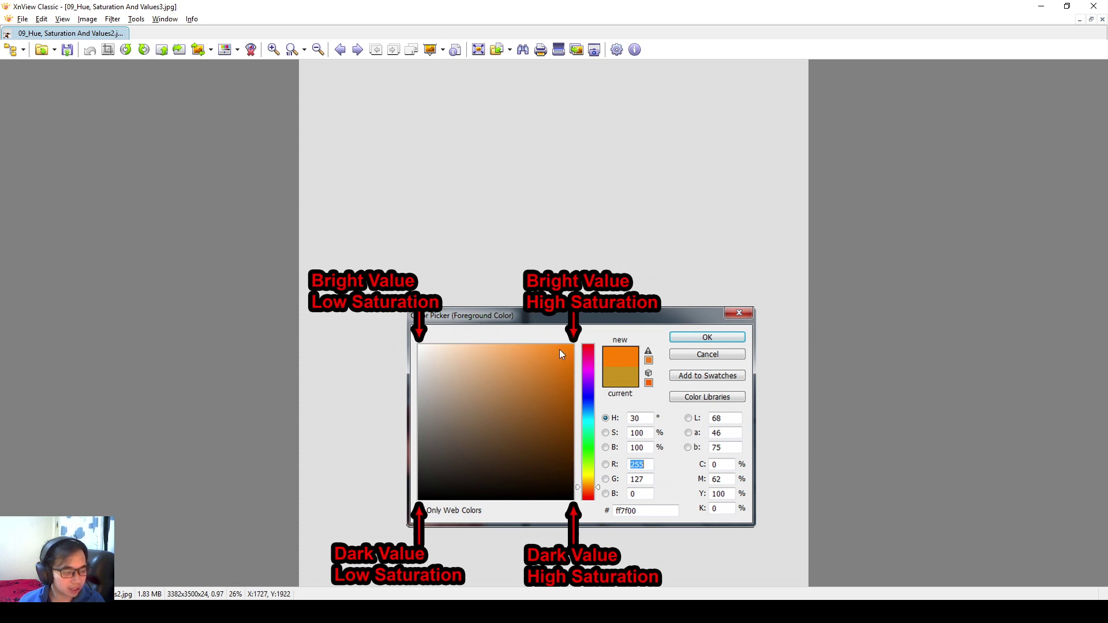
scroll(559, 353, "down", 1)
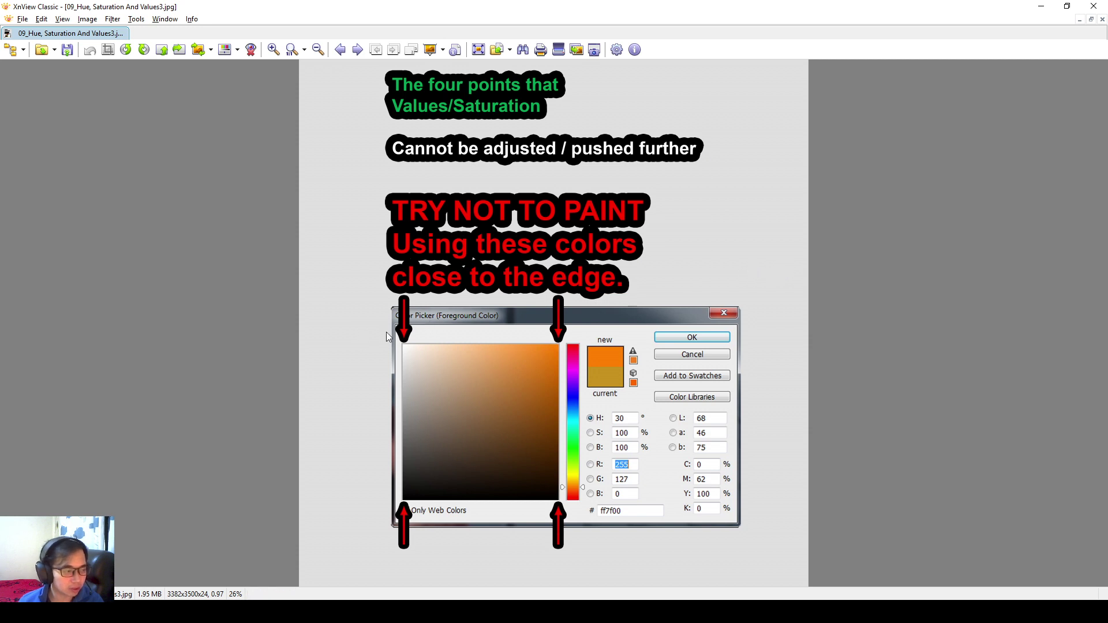
Frame the color field's corner, the "pushed further" text and the "TRY NOT TO PAINT" warning with temporary selections, dismissing each one.
left_click_drag(408, 347, 397, 350)
left_click(398, 350)
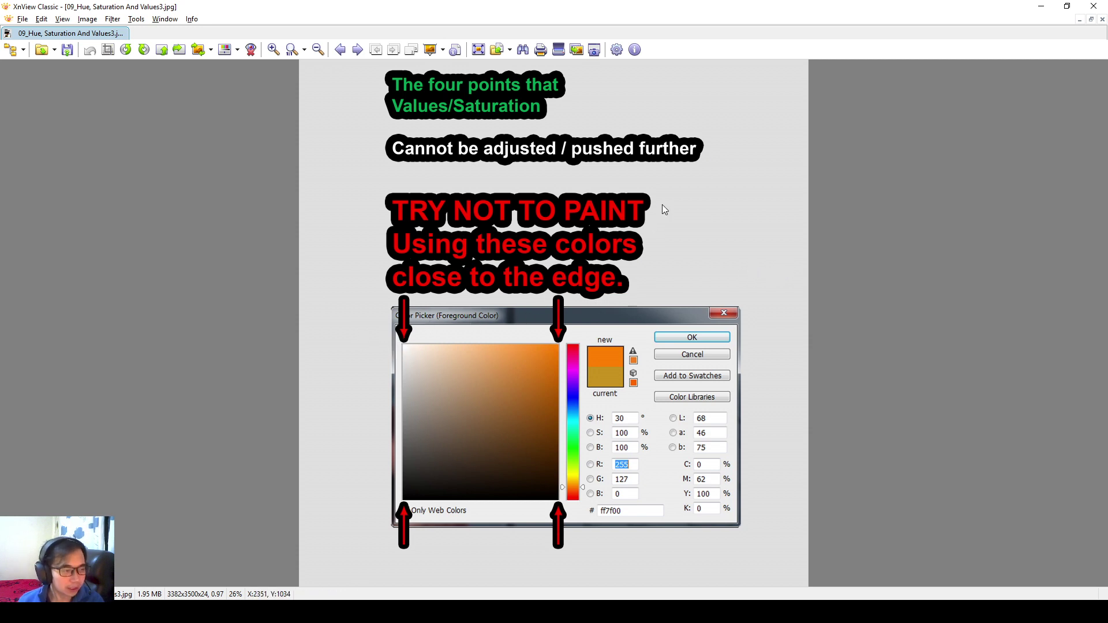
left_click_drag(720, 129, 560, 181)
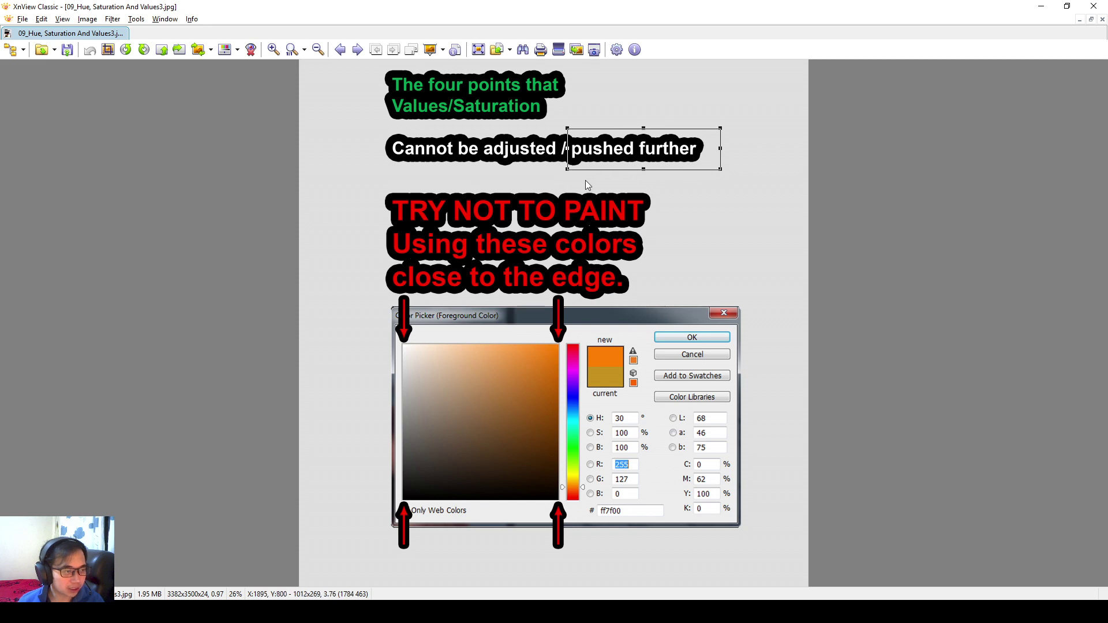
left_click(691, 175)
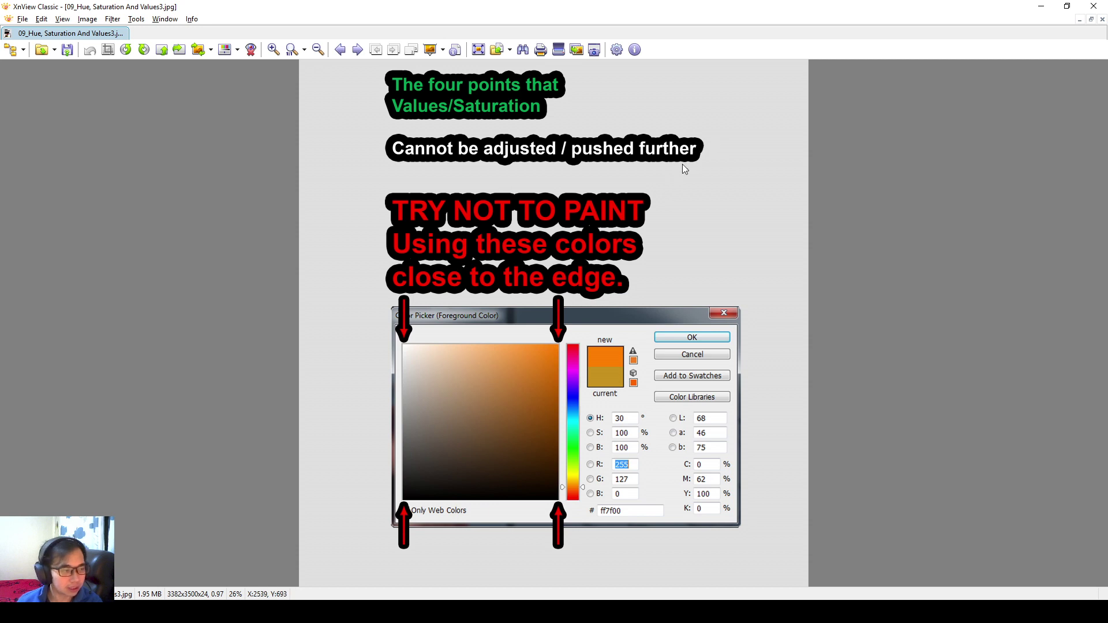
left_click_drag(366, 185, 661, 293)
left_click(642, 299)
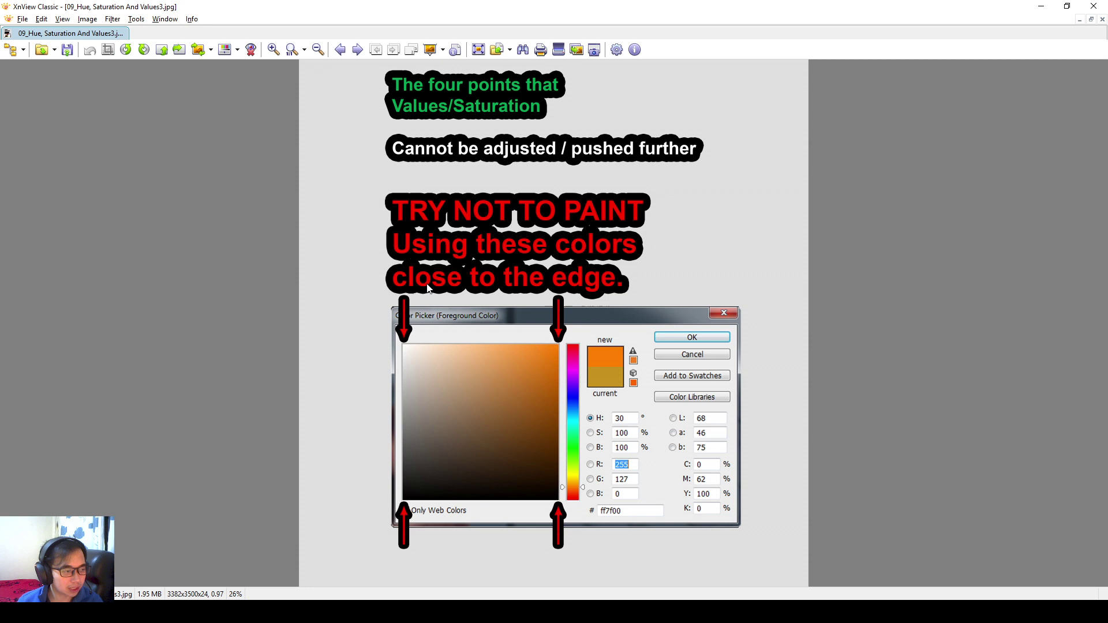
Advance to the recommended color area page, frame the dashed area with a red rectangle, draw a stroke into it, and undo the annotations.
key("Page_Down")
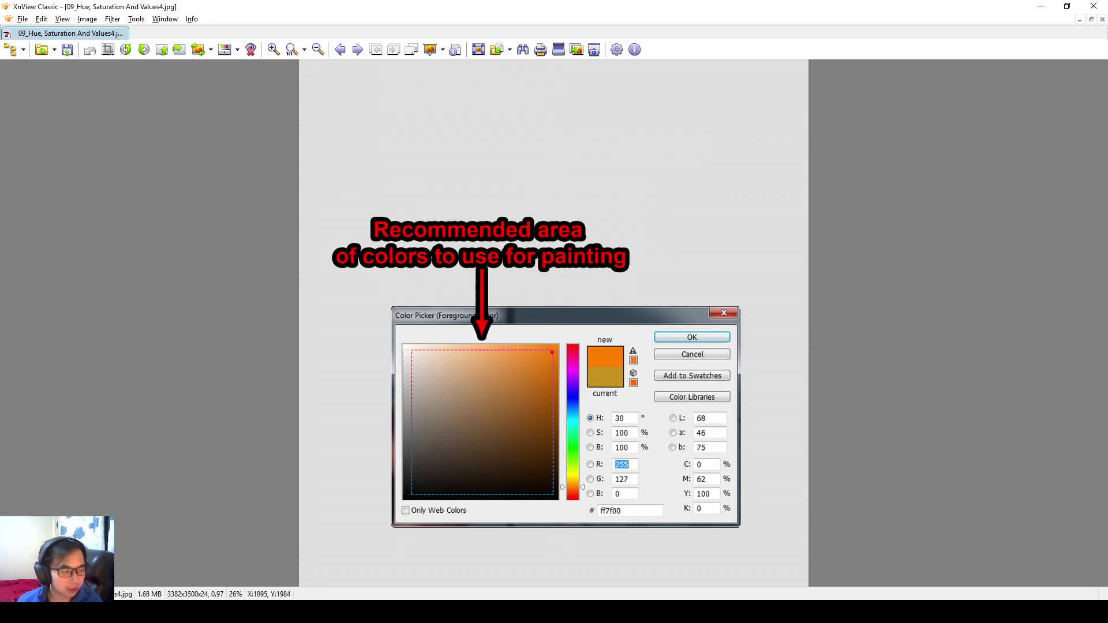
left_click_drag(551, 352, 498, 416)
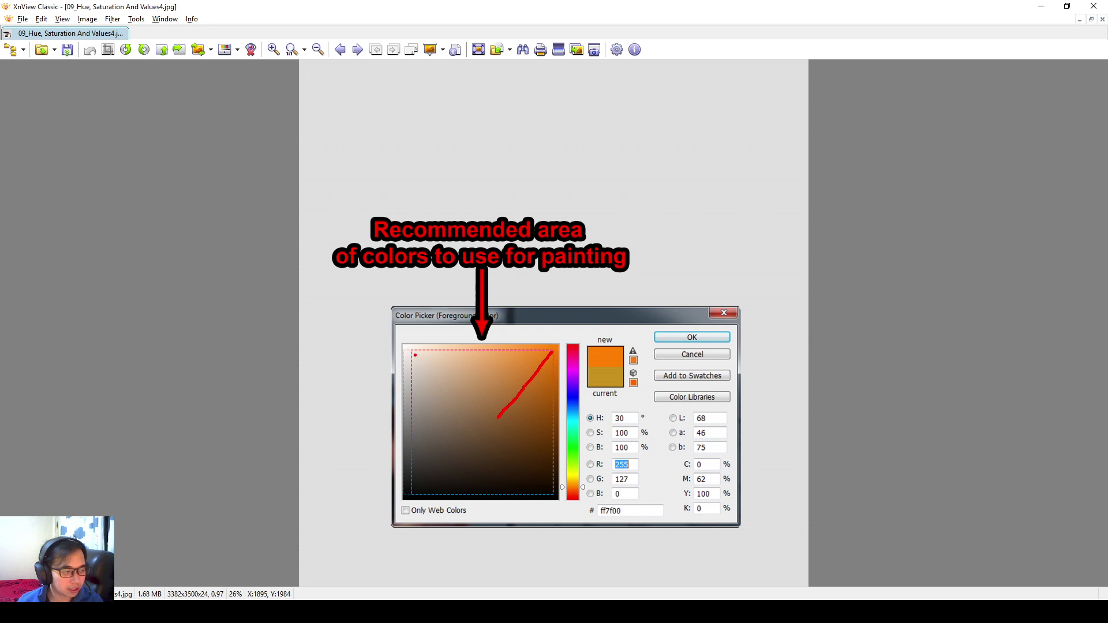
key("e")
left_click_drag(412, 350, 553, 495)
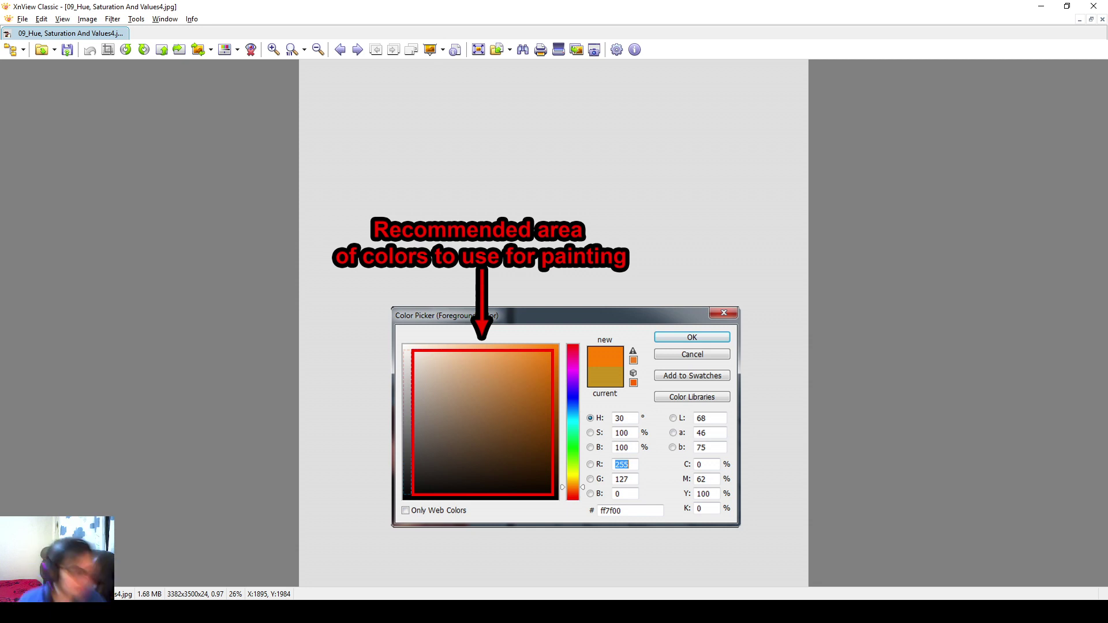
left_click_drag(444, 291, 432, 364)
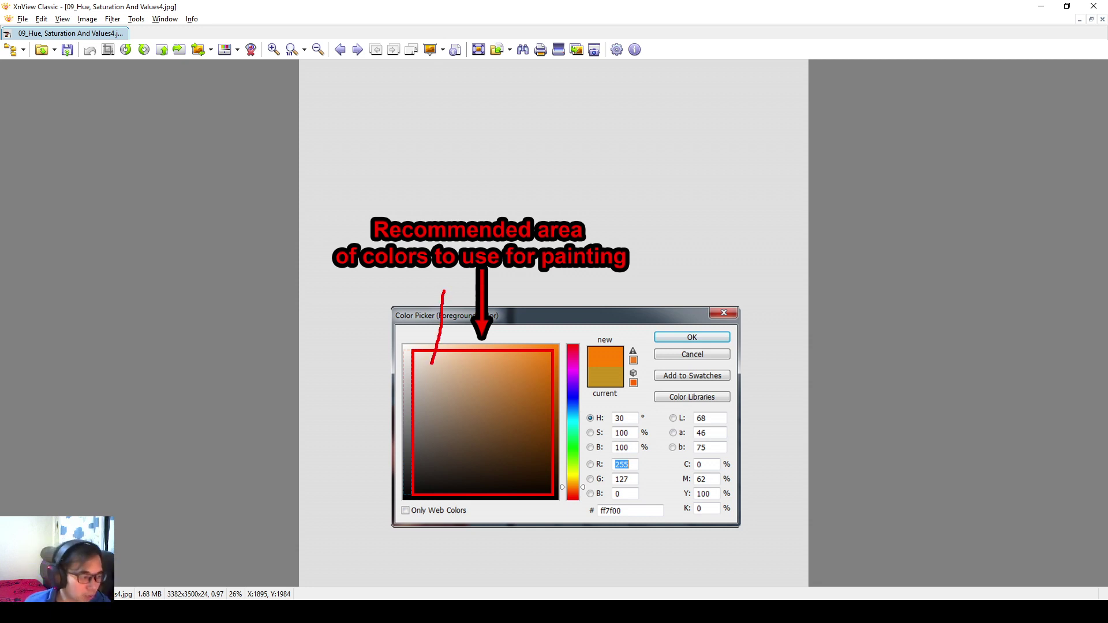
key("ctrl+z")
key("ctrl+z")
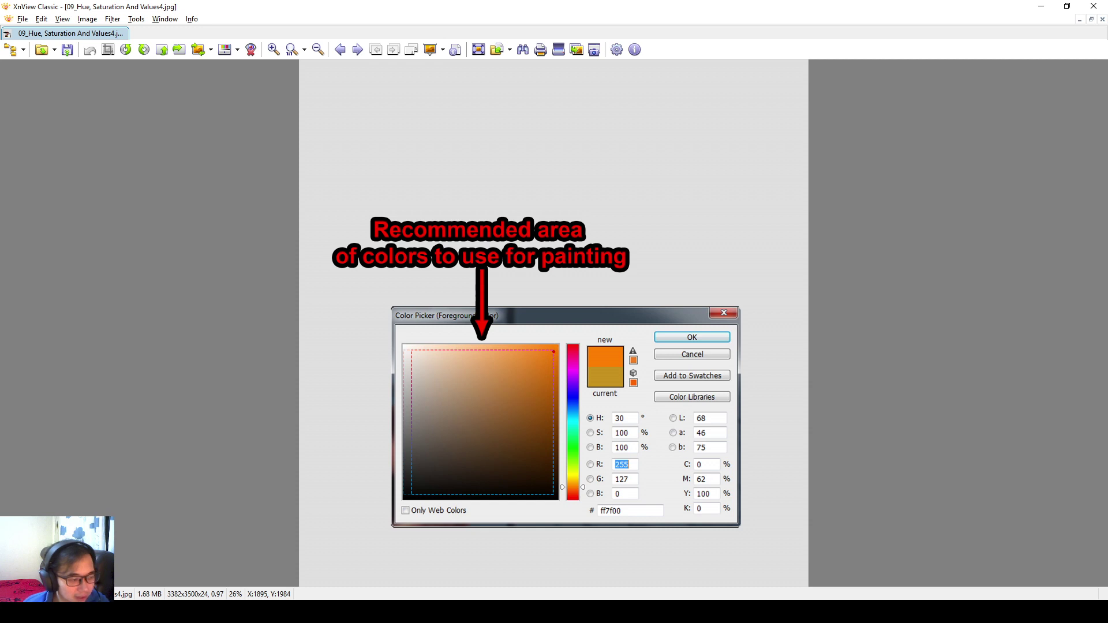
Try red strokes from the recommended area's corners, mark all four corners with short red strokes, and clear the annotations.
left_click_drag(553, 352, 480, 442)
key("ctrl+z")
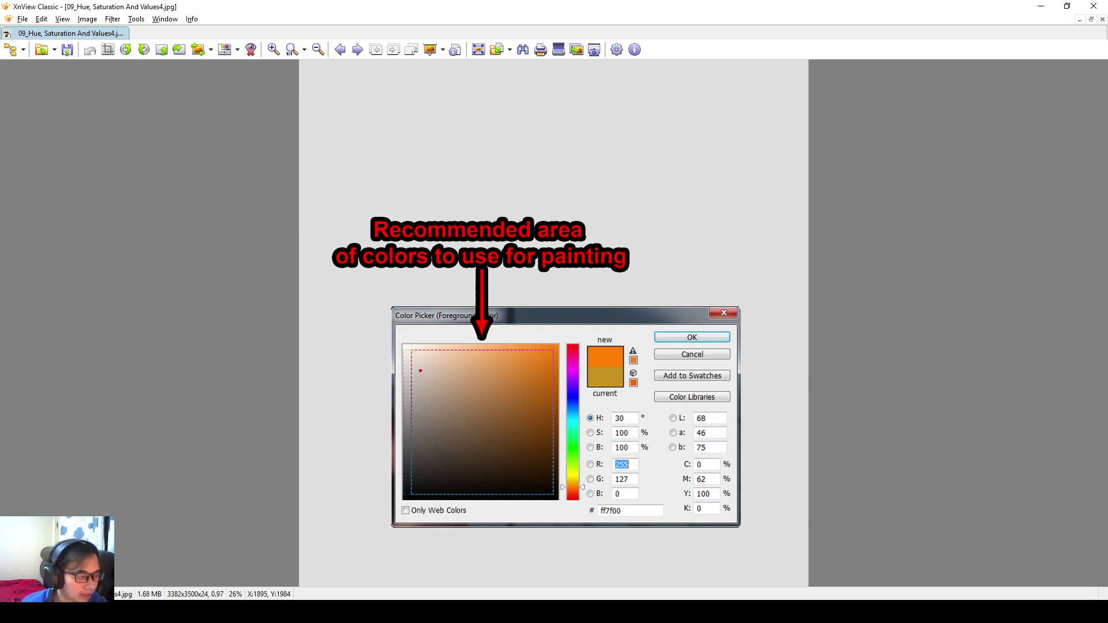
mouse_move(406, 346)
left_mouse_down()
mouse_move(410, 335)
mouse_move(423, 350)
left_mouse_up()
key("ctrl+z")
key("ctrl+z")
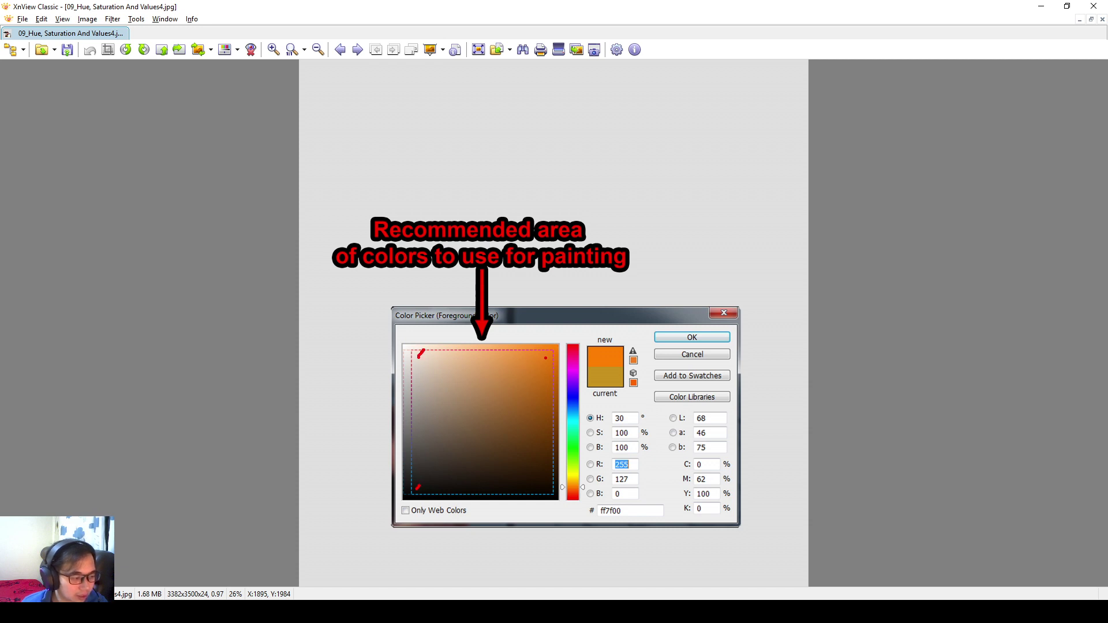
left_click_drag(545, 358, 554, 344)
left_click_drag(549, 492, 555, 486)
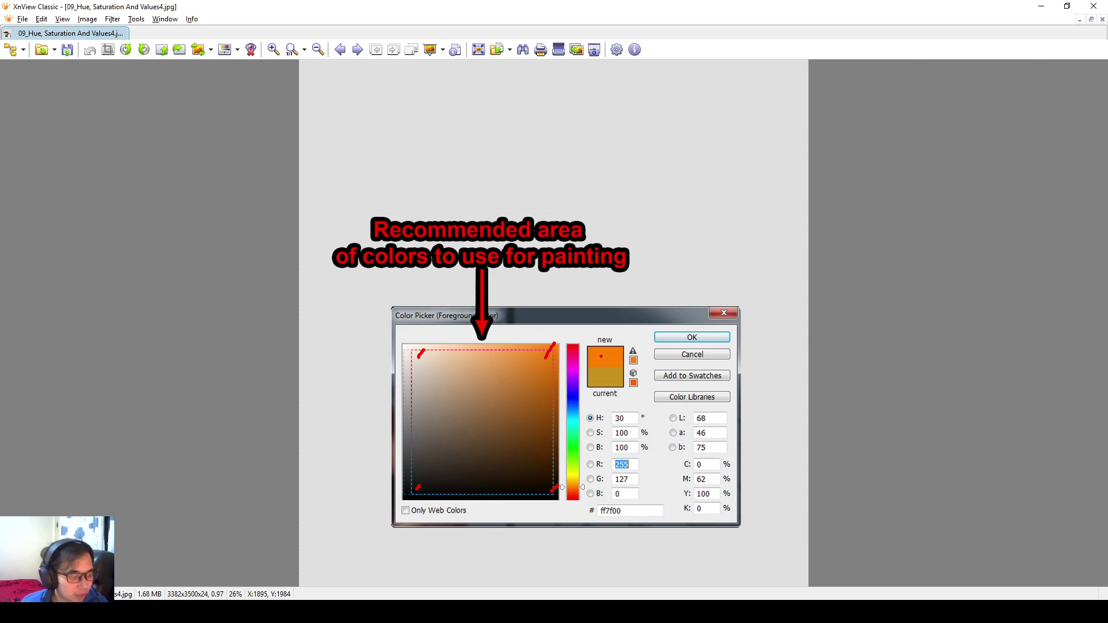
key("Escape")
Return from the four-ball page to the recommended color area page, frame the area with a green rectangle, and clear it.
key("Page_Down")
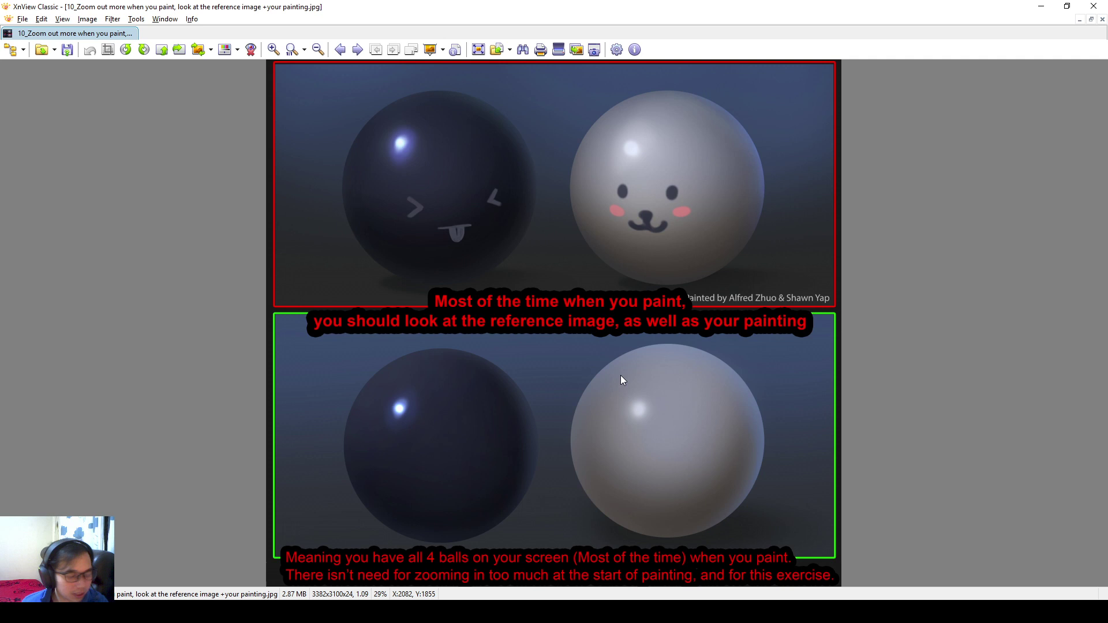
scroll(620, 375, "up", 1)
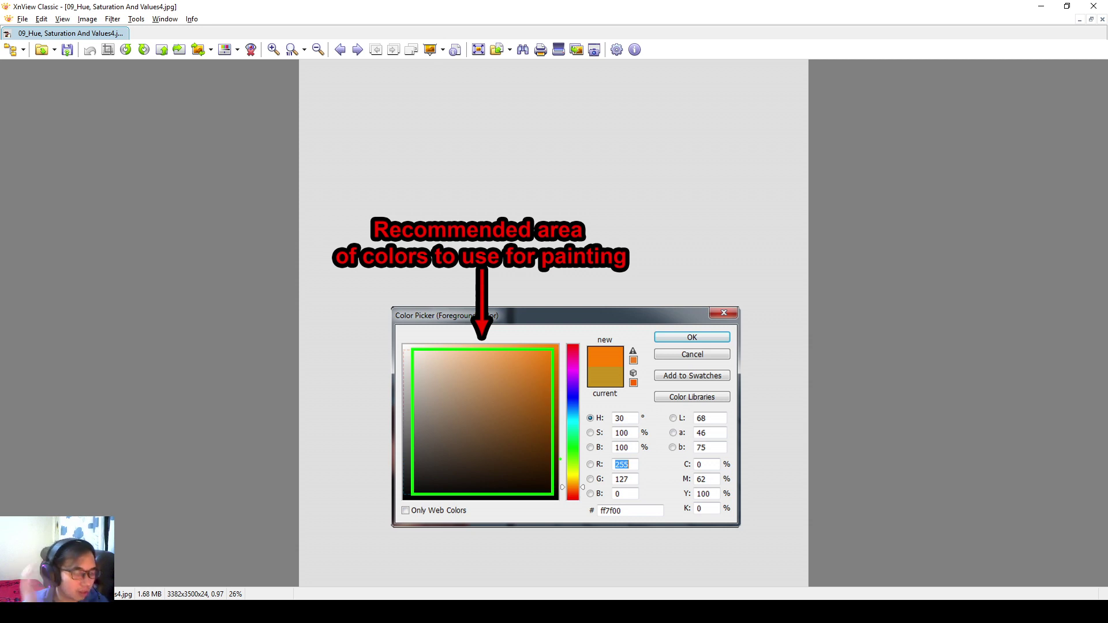
key("Escape")
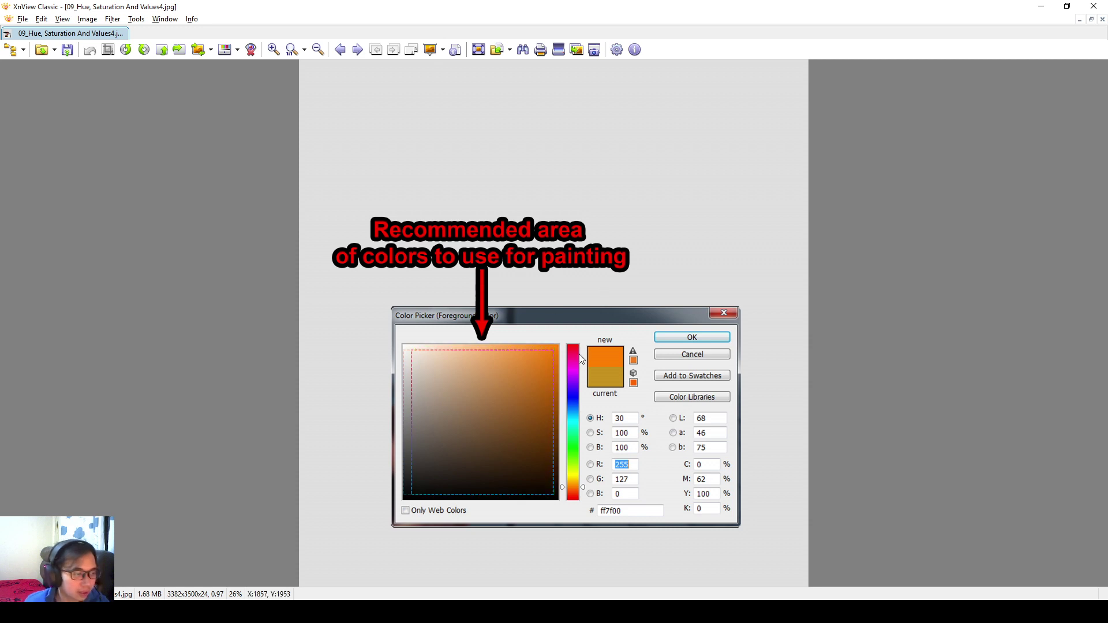
Advance past the four-ball reference page to the "Don't Zoom in" page and draw a large green circle across the picture's edge.
key("Page_Down")
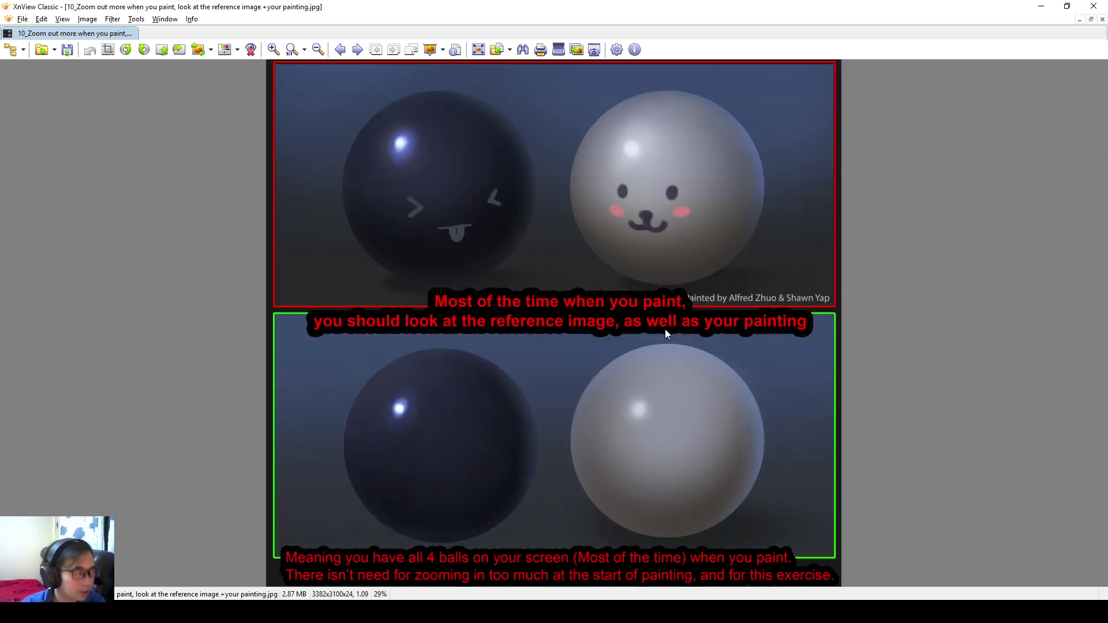
key("Page_Down")
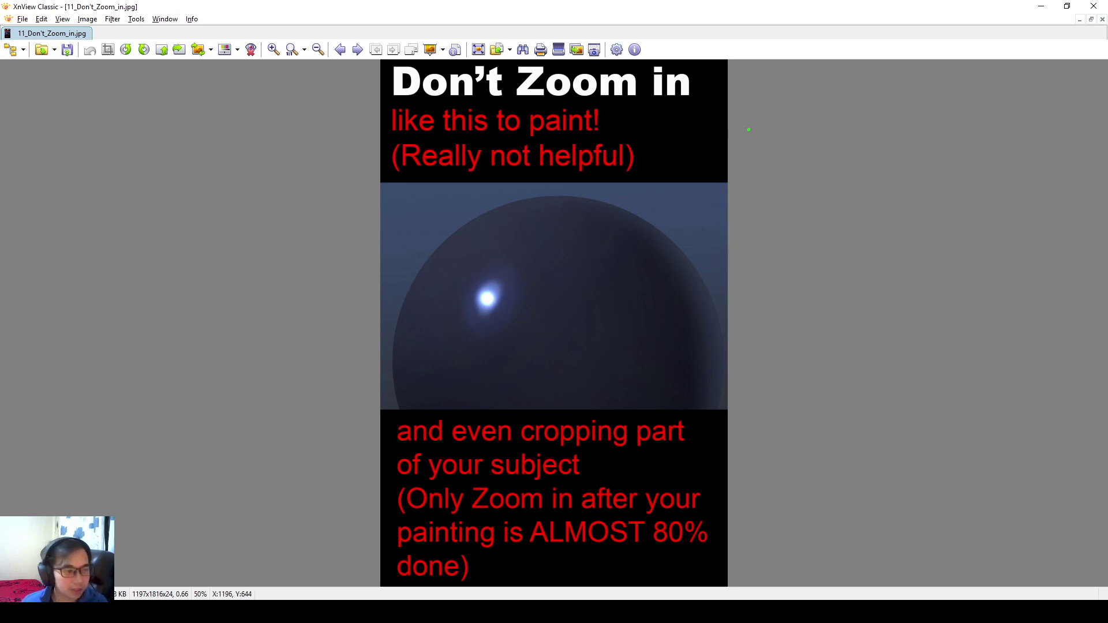
mouse_move(725, 124)
left_mouse_down()
mouse_move(809, 129)
mouse_move(869, 234)
mouse_move(843, 312)
mouse_move(745, 348)
mouse_move(693, 326)
mouse_move(664, 229)
mouse_move(692, 140)
mouse_move(730, 121)
left_mouse_up()
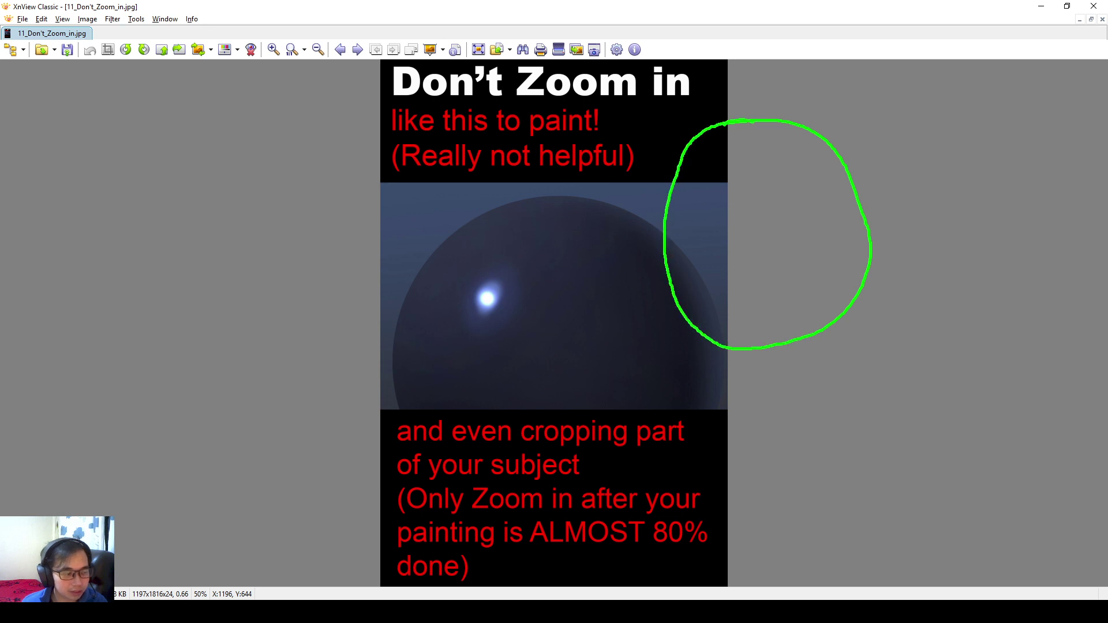
Sketch strokes around the cropped dark ball, undo them, and mark up the "Don't Zoom in" page in blue.
mouse_move(555, 201)
left_mouse_down()
mouse_move(577, 196)
mouse_move(641, 221)
mouse_move(705, 299)
mouse_move(707, 439)
mouse_move(718, 411)
mouse_move(636, 510)
mouse_move(441, 451)
left_mouse_up()
mouse_move(404, 408)
left_mouse_down()
mouse_move(519, 480)
mouse_move(625, 483)
mouse_move(716, 405)
mouse_move(612, 521)
mouse_move(376, 508)
mouse_move(378, 449)
mouse_move(401, 426)
left_mouse_up()
key("ctrl+z")
key("ctrl+z")
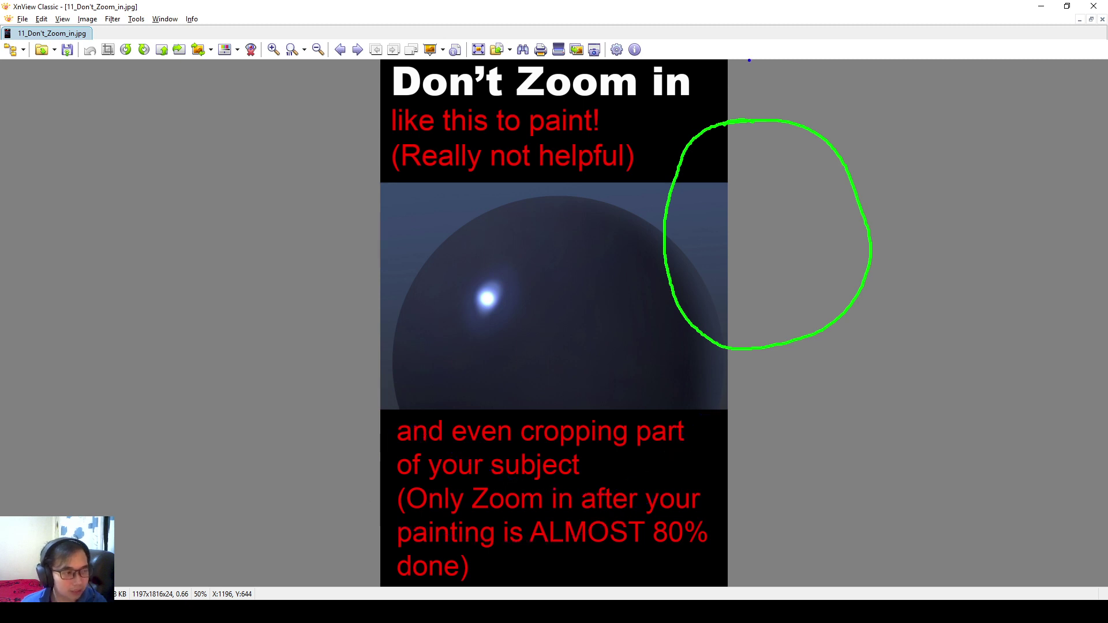
left_click_drag(725, 103, 381, 60)
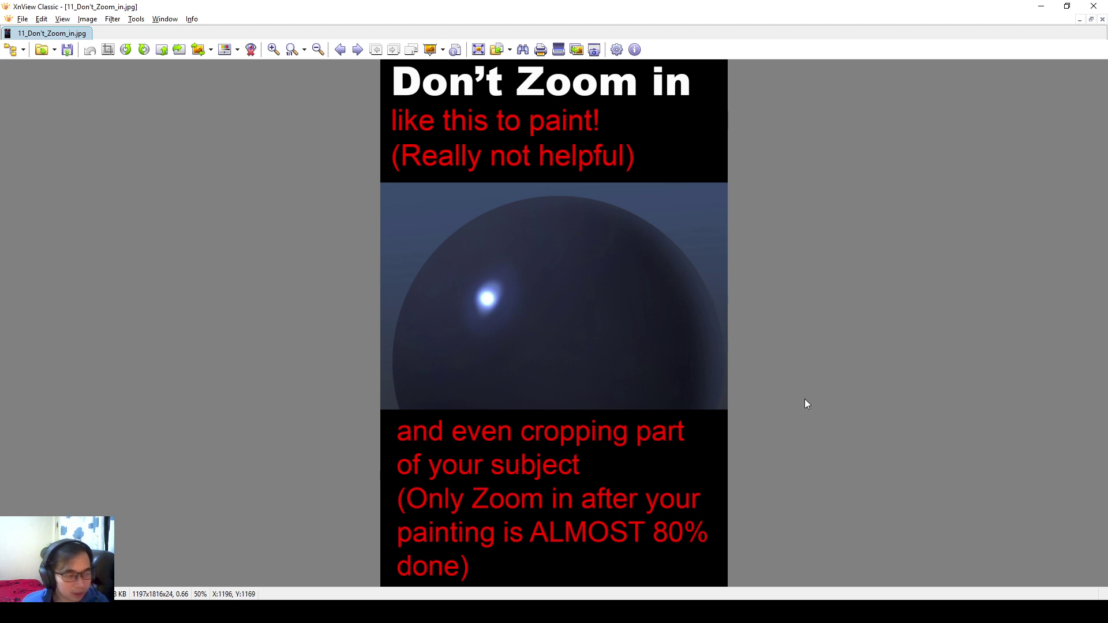
Compare the four-ball reference page with the "Don't Zoom in" page by flipping between them.
key("Page_Up")
key("Page_Down")
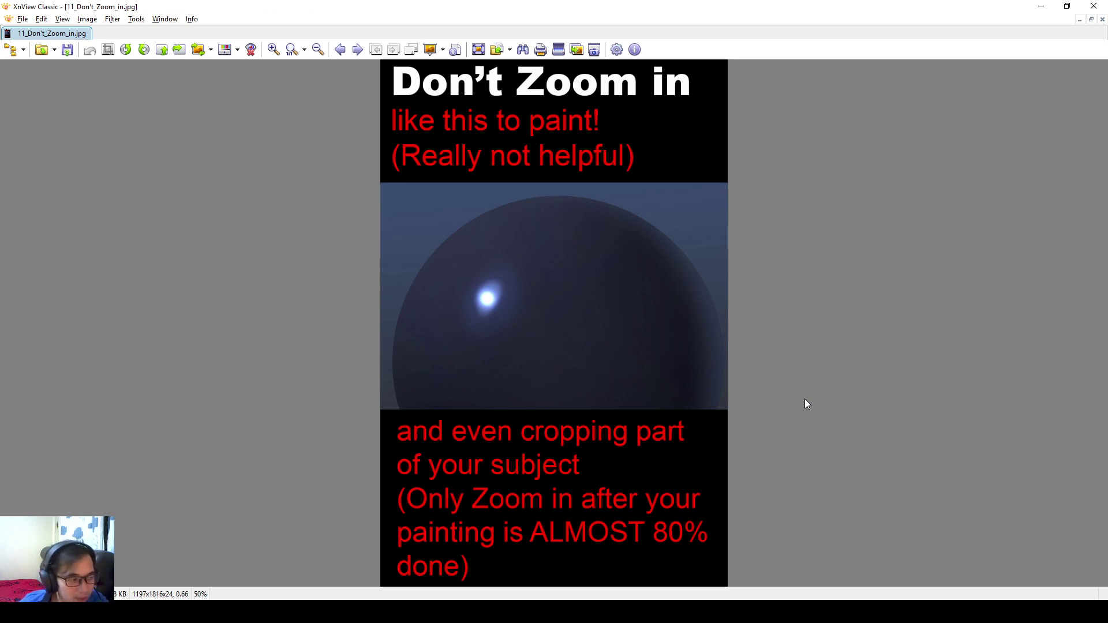
key("Page_Up")
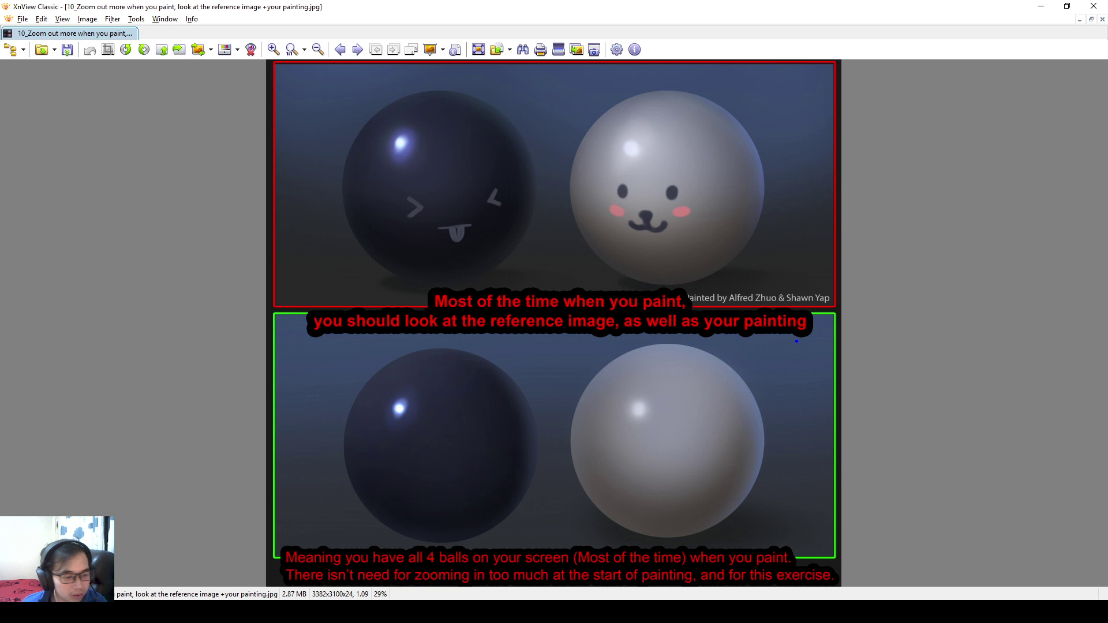
key("Page_Down")
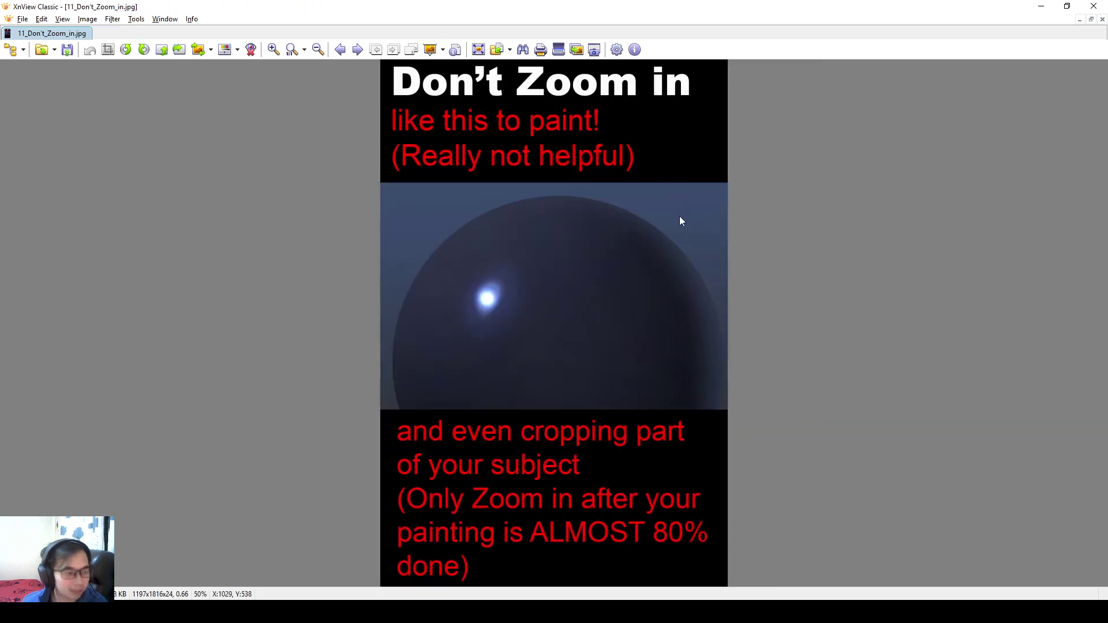
Frame the cropped dark ball picture twice on the "Don't Zoom in" page and clear each frame.
left_click_drag(733, 199, 320, 404)
left_click(811, 326)
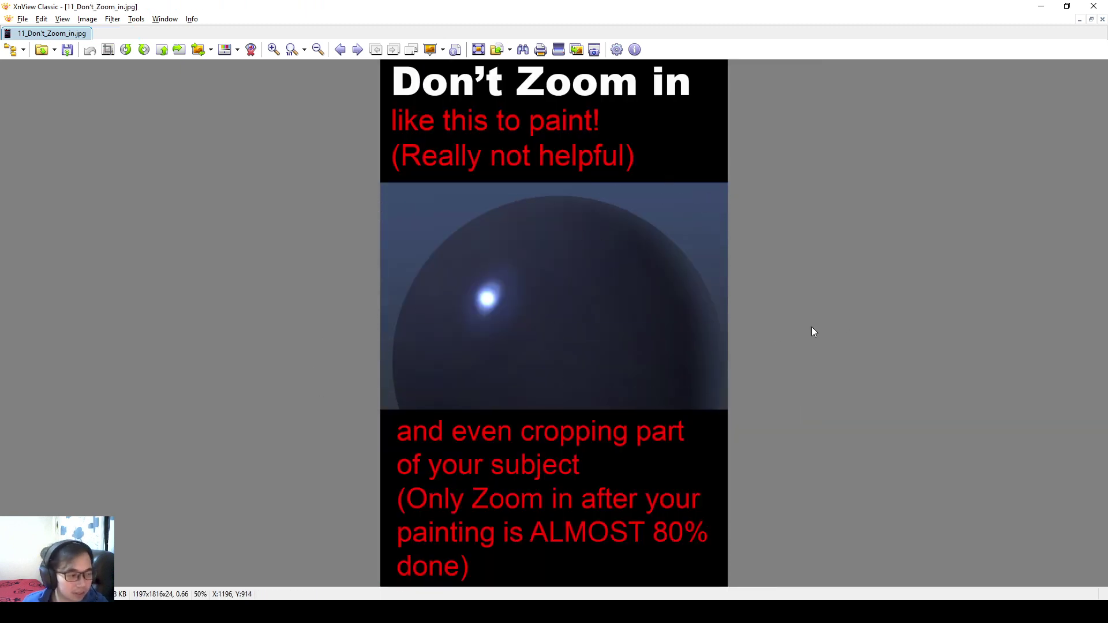
left_click_drag(729, 190, 369, 405)
left_click(867, 387)
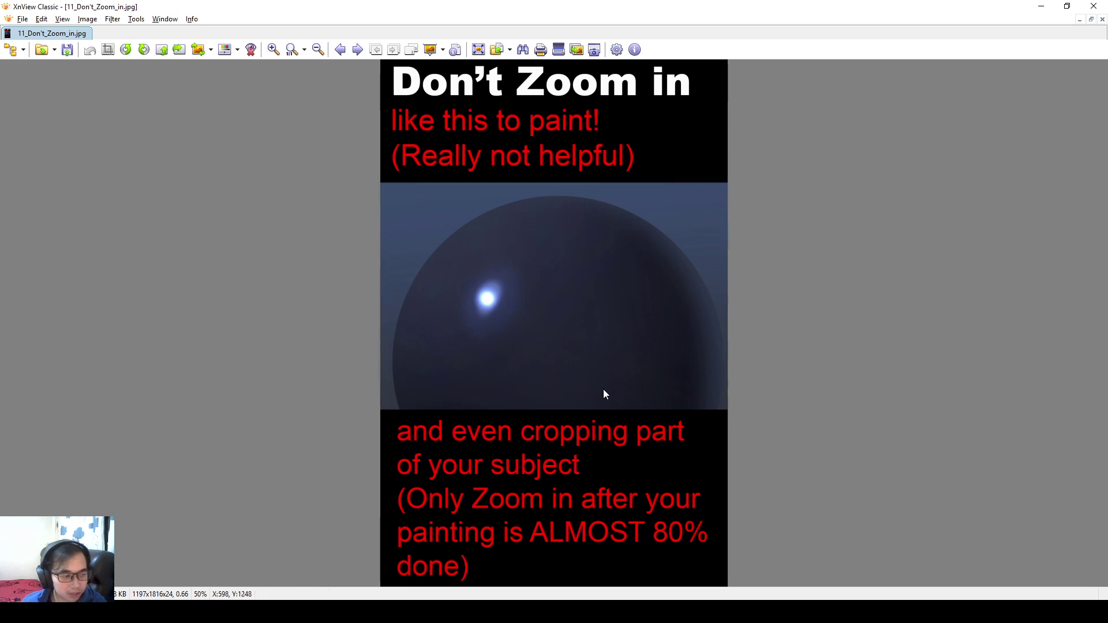
Copy the lower two-ball picture from the four-ball reference page and paste it into a new Photoshop document.
key("Page_Down")
key("Page_Up")
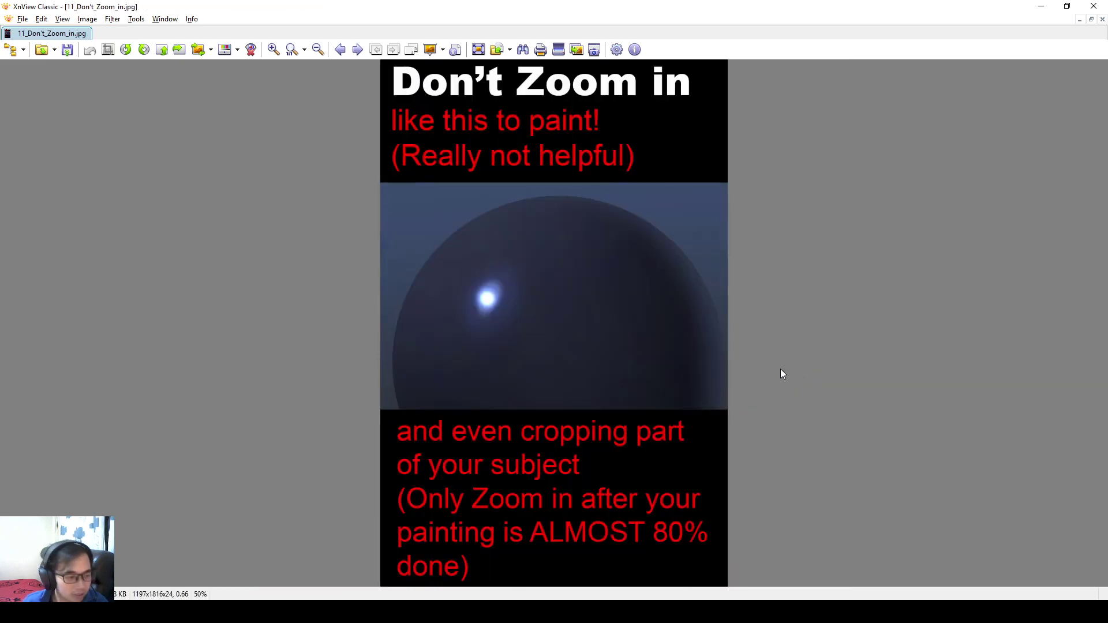
key("Page_Down")
key("Page_Down")
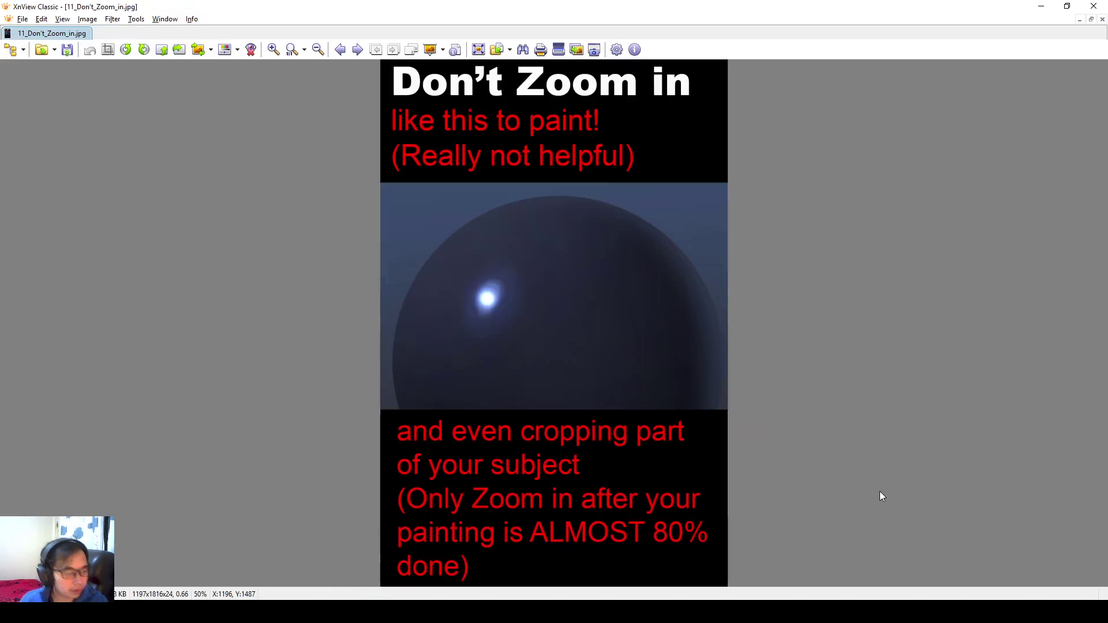
key("Page_Up")
left_click_drag(805, 338, 297, 546)
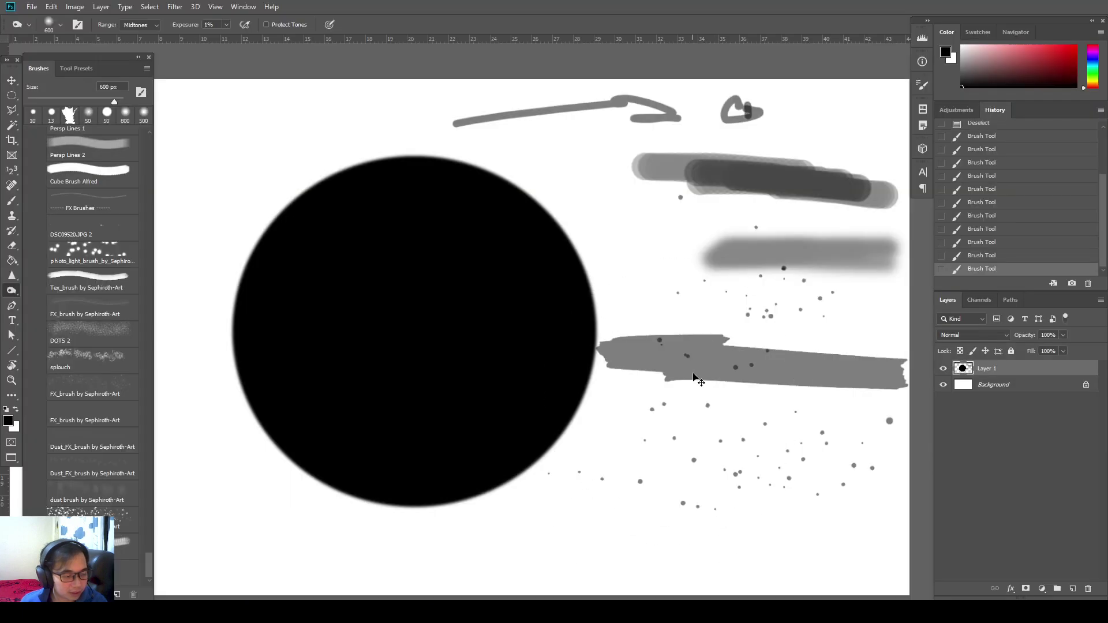
key("ctrl+n")
key("Return")
key("ctrl+v")
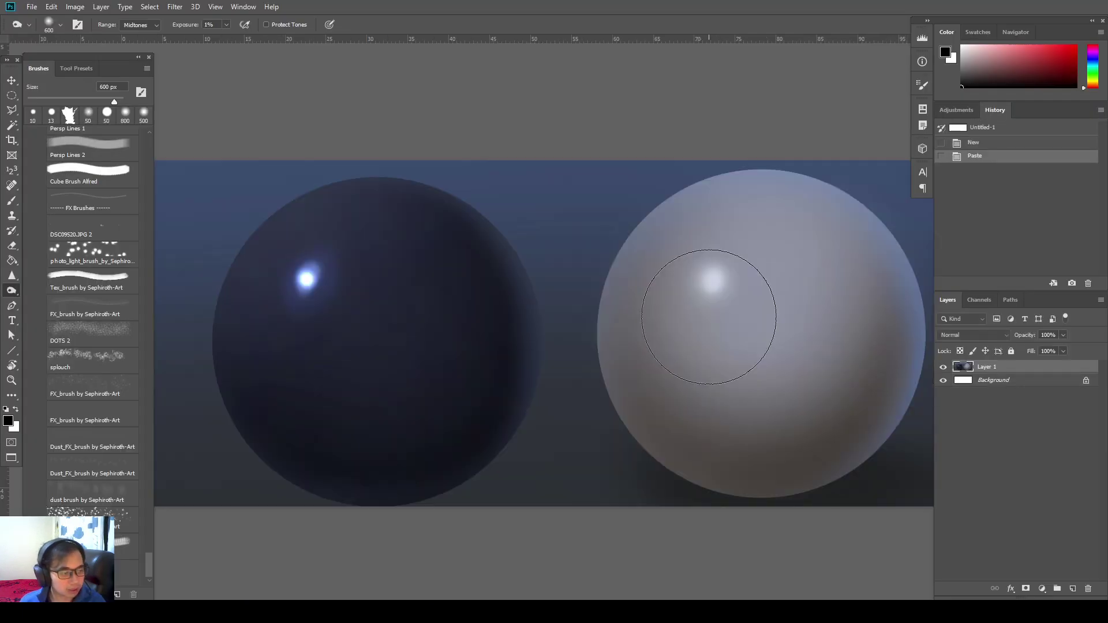
Zoom in closely on the dark ball's highlight and reduce the brush size to 100 px.
key("ctrl+plus")
key("ctrl+plus")
left_click_drag(500, 337, 768, 416)
scroll(776, 418, "down", 2)
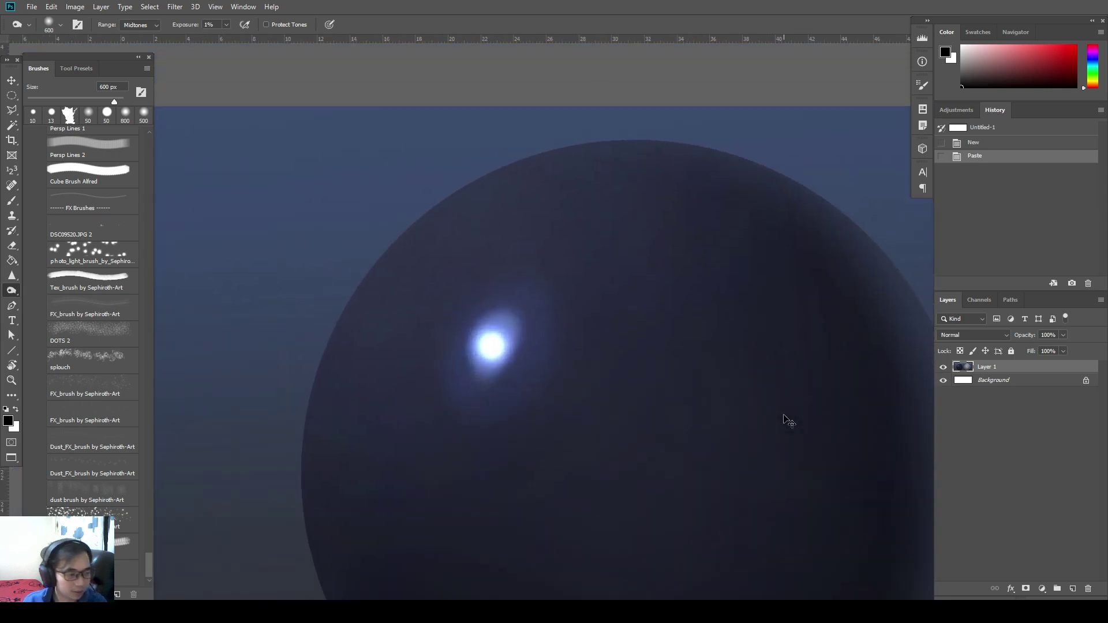
key("ctrl+plus")
left_click_drag(704, 373, 772, 381)
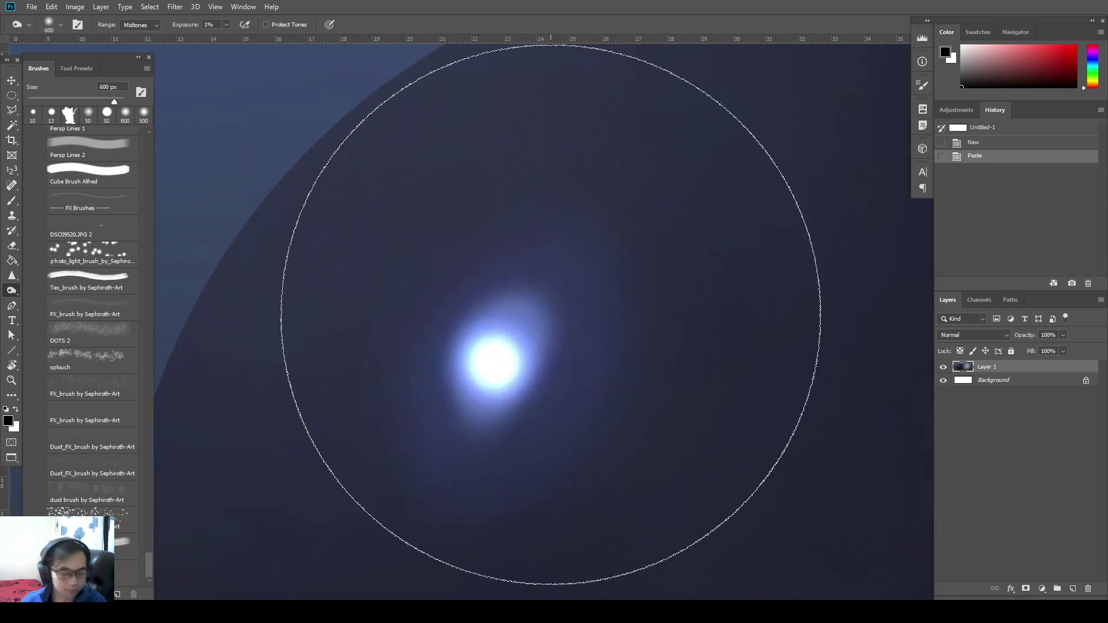
key("bracketleft")
key("bracketleft")
key("bracketleft")
key("bracketleft")
key("bracketleft")
key("bracketleft")
key("bracketleft")
key("bracketleft")
key("bracketleft")
left_click_drag(541, 275, 577, 291)
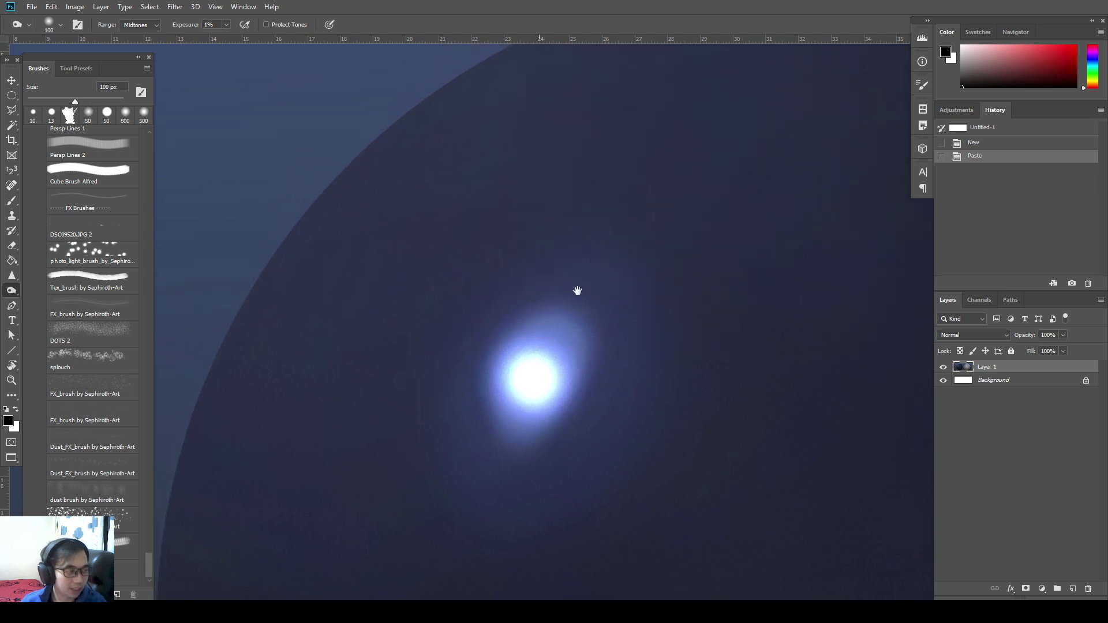
Zoom back out from the dark ball's highlight until both balls are in view.
key("ctrl+minus")
key("ctrl+minus")
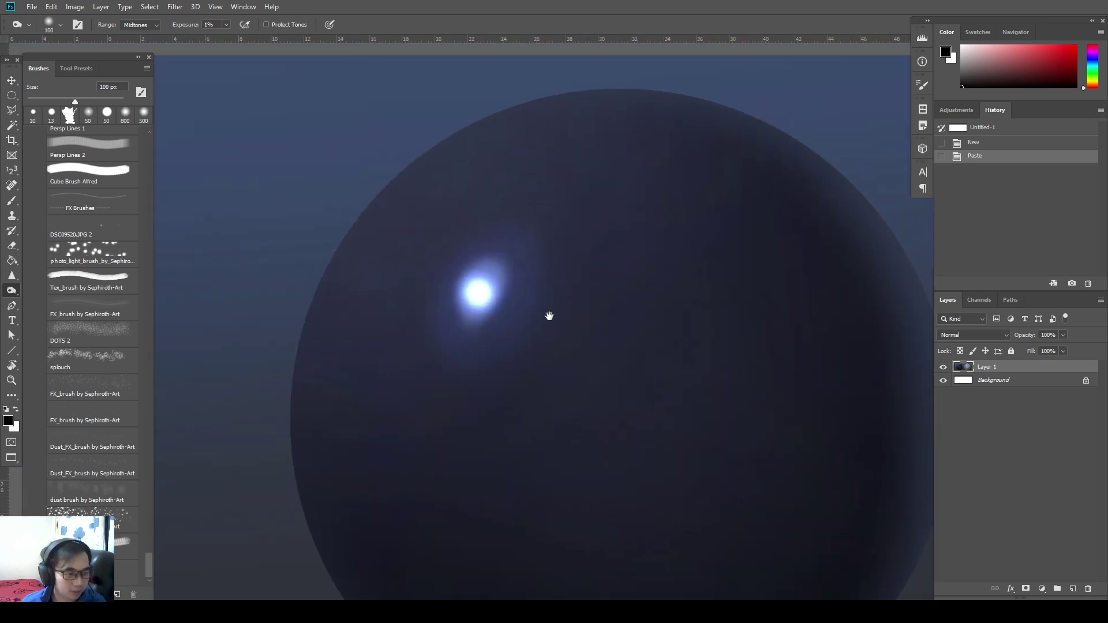
mouse_move(521, 340)
left_mouse_down()
mouse_move(490, 324)
mouse_move(470, 280)
left_mouse_up()
left_click_drag(669, 279, 628, 281)
key("ctrl+minus")
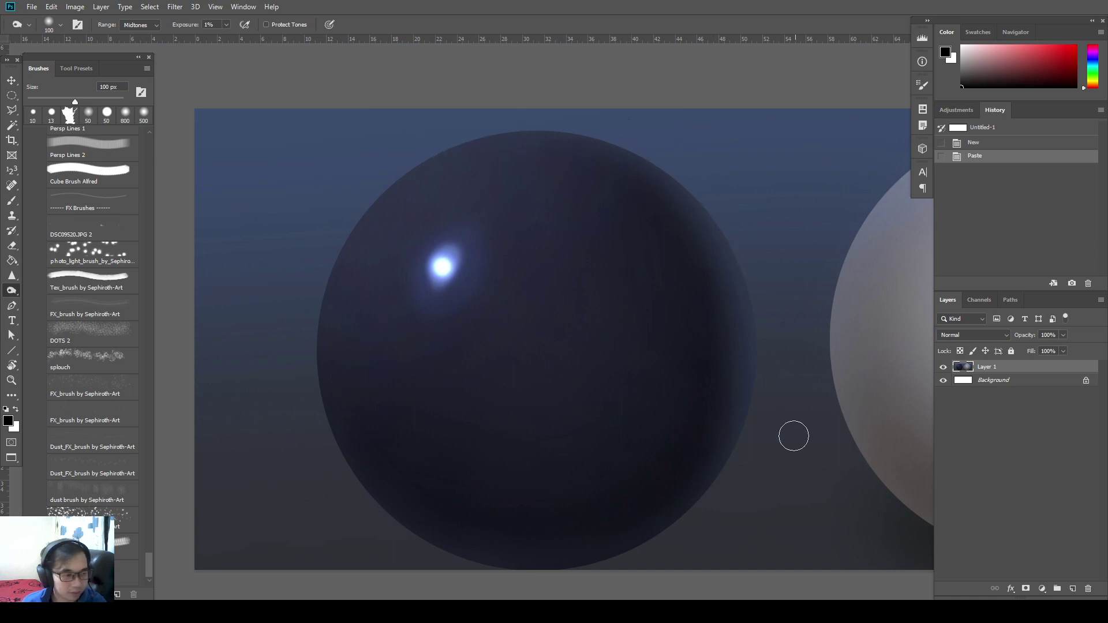
key("alt+Tab")
key("alt+Tab")
key("ctrl+minus")
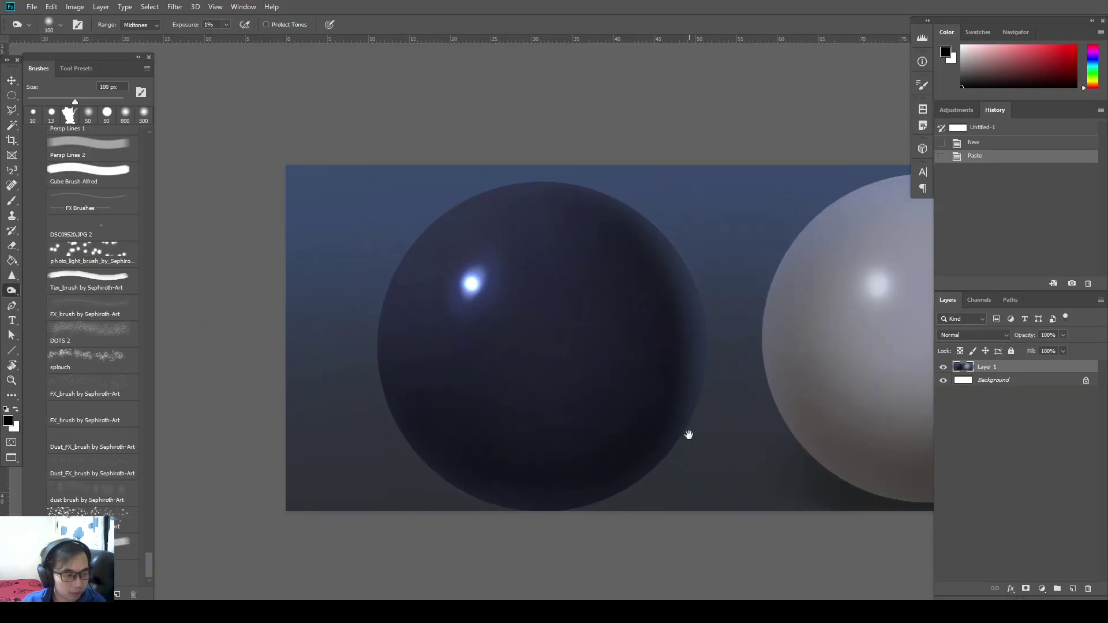
mouse_move(688, 434)
left_mouse_down()
mouse_move(596, 448)
mouse_move(529, 440)
left_mouse_up()
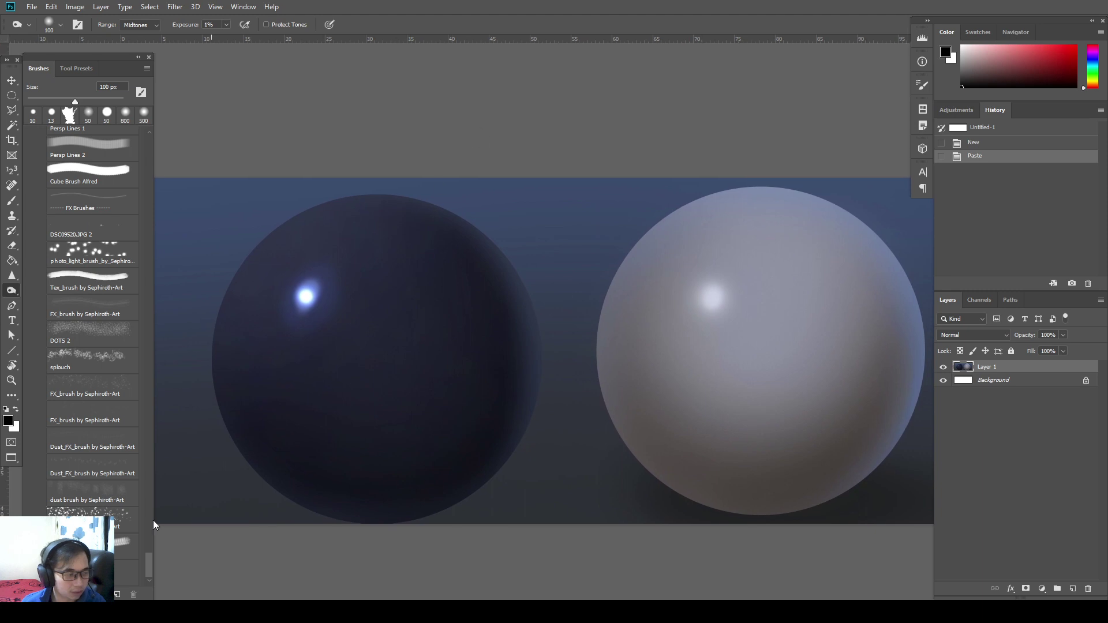
Compare how the two balls read at several smaller zoom levels, ending with the whole picture comfortably in view.
key("ctrl+minus")
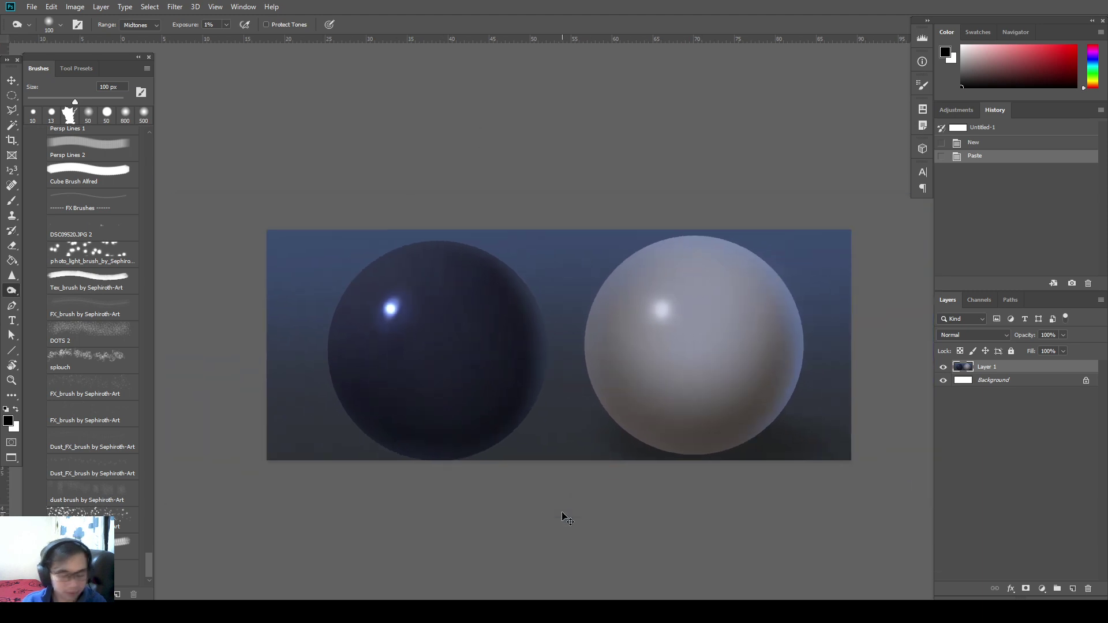
key("ctrl+minus")
key("ctrl+minus")
key("ctrl+plus")
key("ctrl+plus")
key("ctrl+minus")
key("ctrl+minus")
key("ctrl+plus")
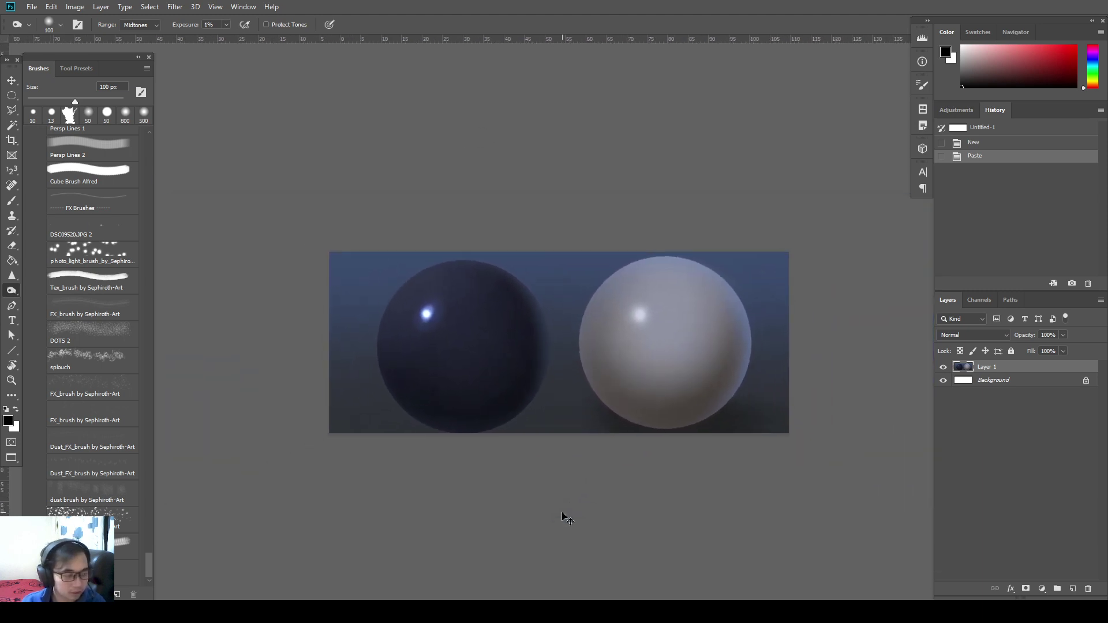
key("ctrl+plus")
key("ctrl+minus")
key("ctrl+minus")
key("ctrl+minus")
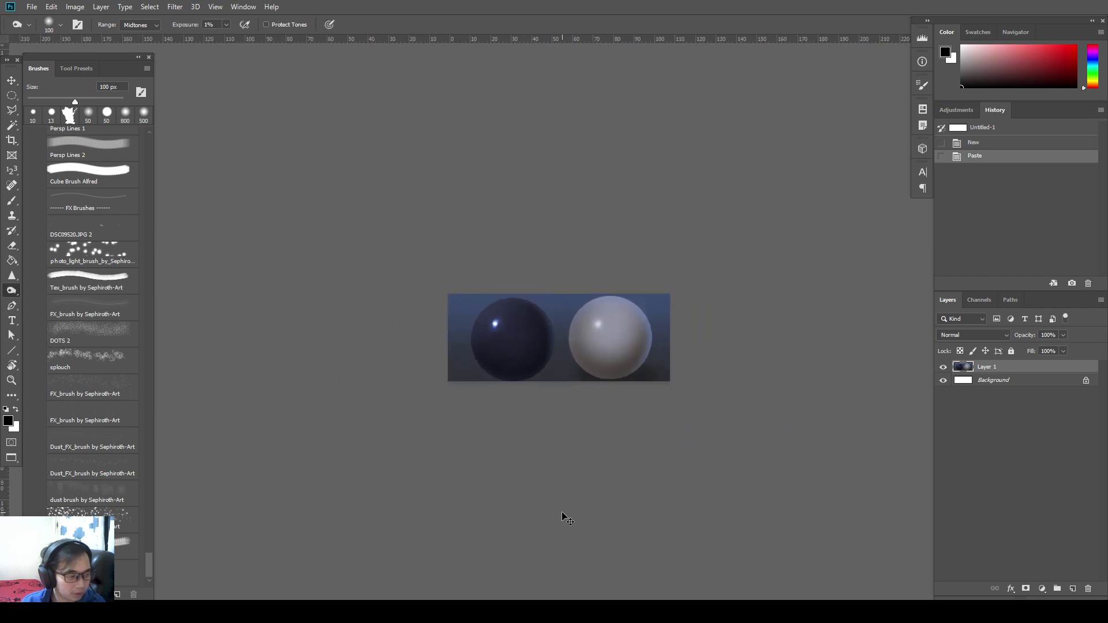
key("ctrl+plus")
key("ctrl+plus")
key("ctrl+plus")
key("ctrl+plus")
key("ctrl+minus")
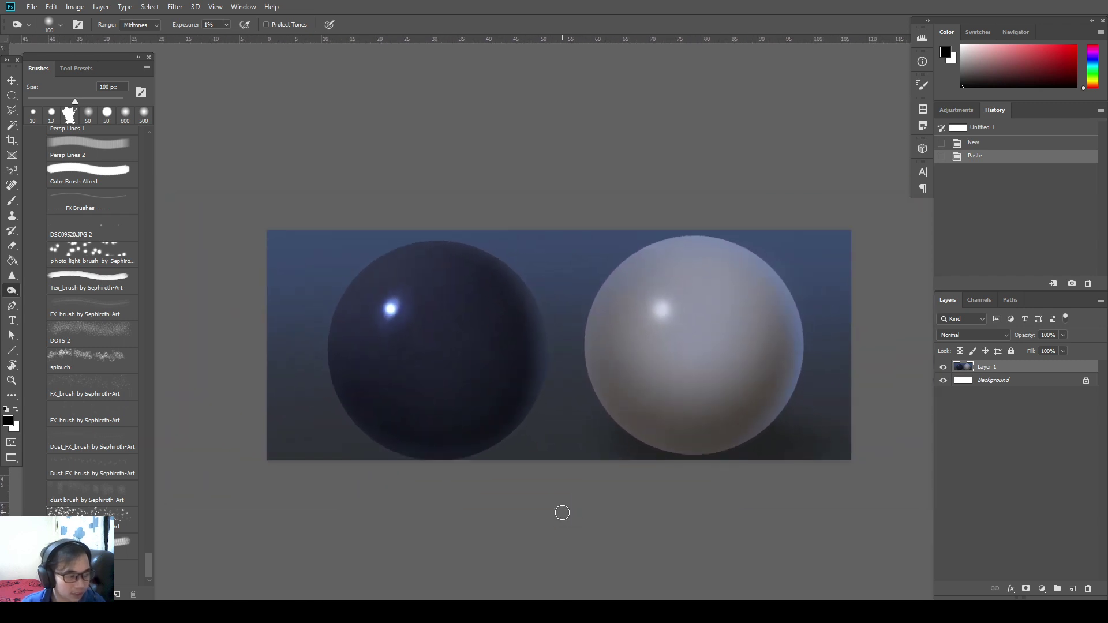
left_click_drag(562, 512, 527, 496)
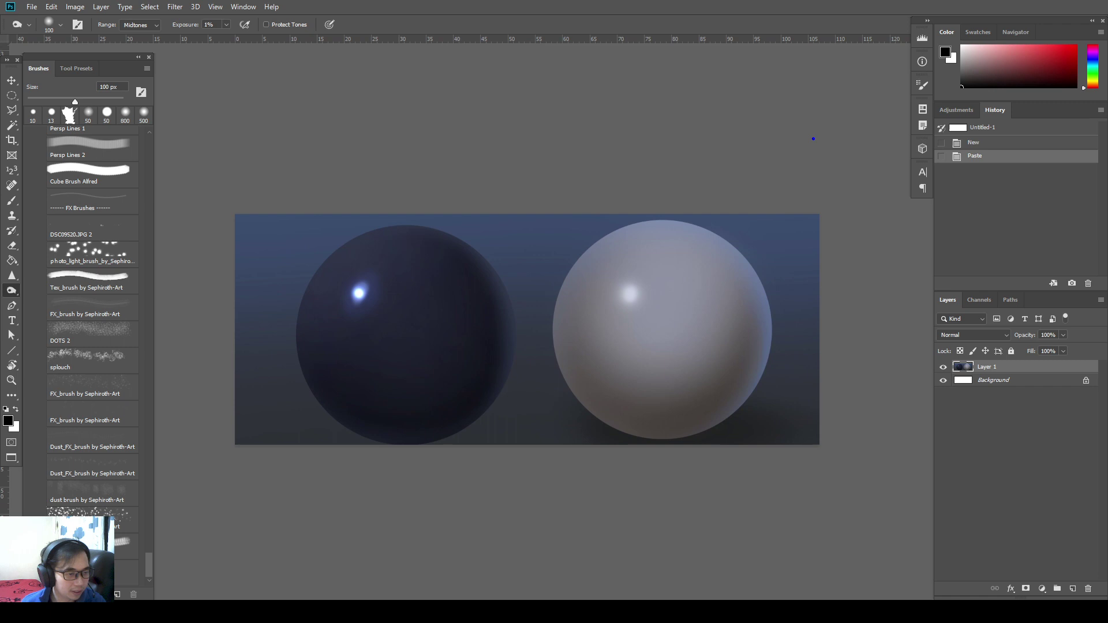
Mark the areas beside the two-ball picture with a blue line and two blue rectangles, and clear the annotations.
mouse_move(815, 138)
left_mouse_down()
mouse_move(935, 472)
mouse_move(951, 551)
left_mouse_up()
left_click_drag(156, 154, 228, 481)
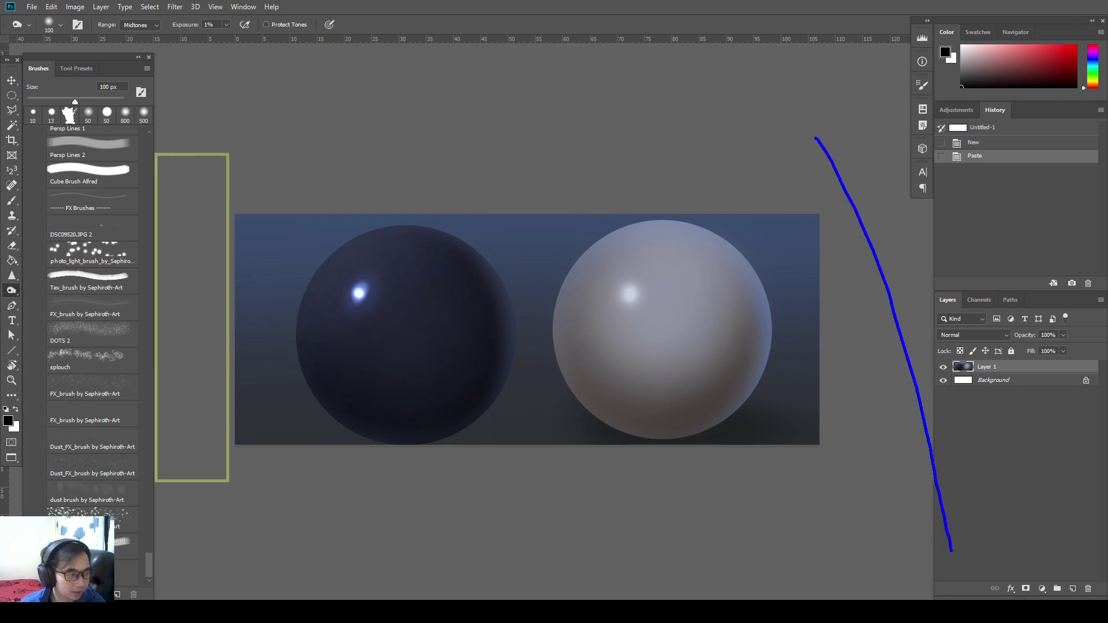
left_click_drag(156, 480, 150, 530)
left_click_drag(815, 103, 975, 572)
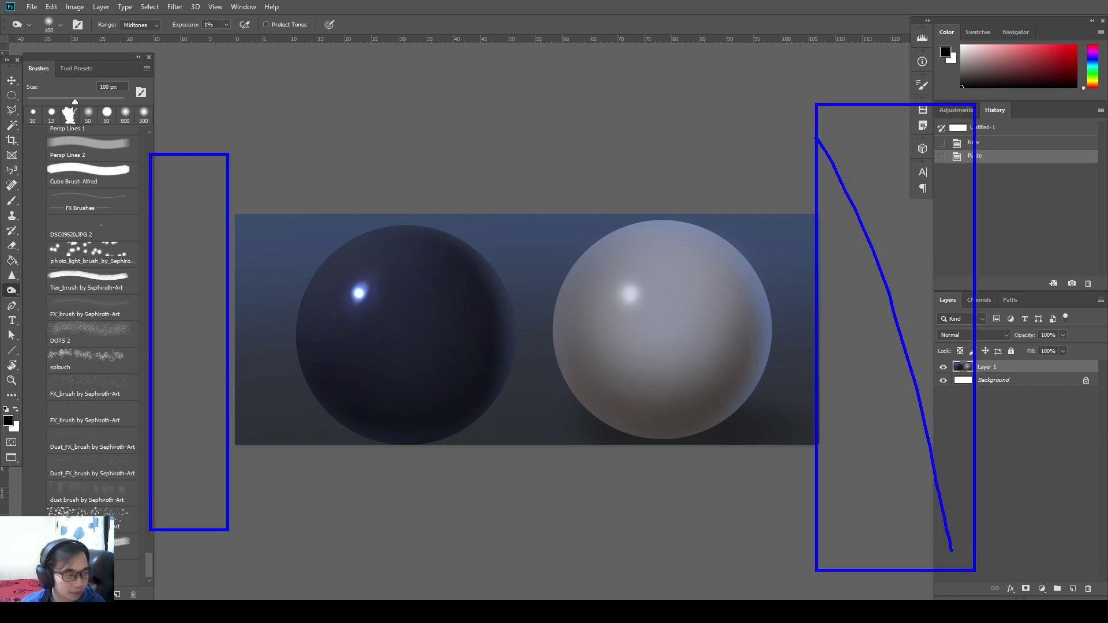
key("Escape")
left_click_drag(641, 364, 675, 384)
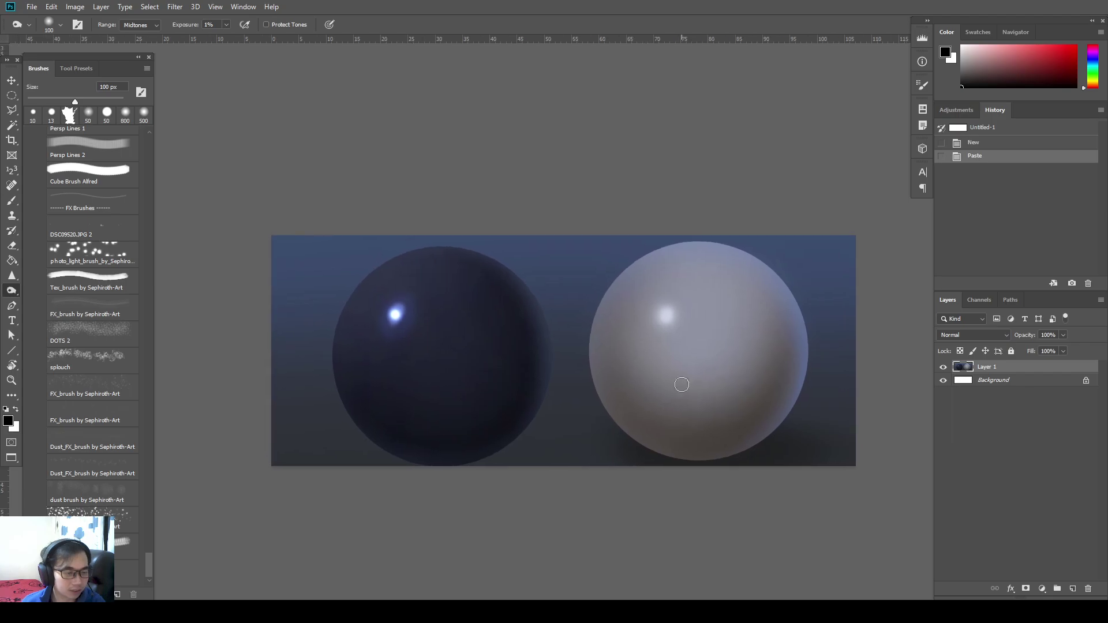
Switch to XnView and advance to the notes page on correct Transfer and pen pressure settings.
key("alt+Tab")
key("Page_Down")
key("Page_Down")
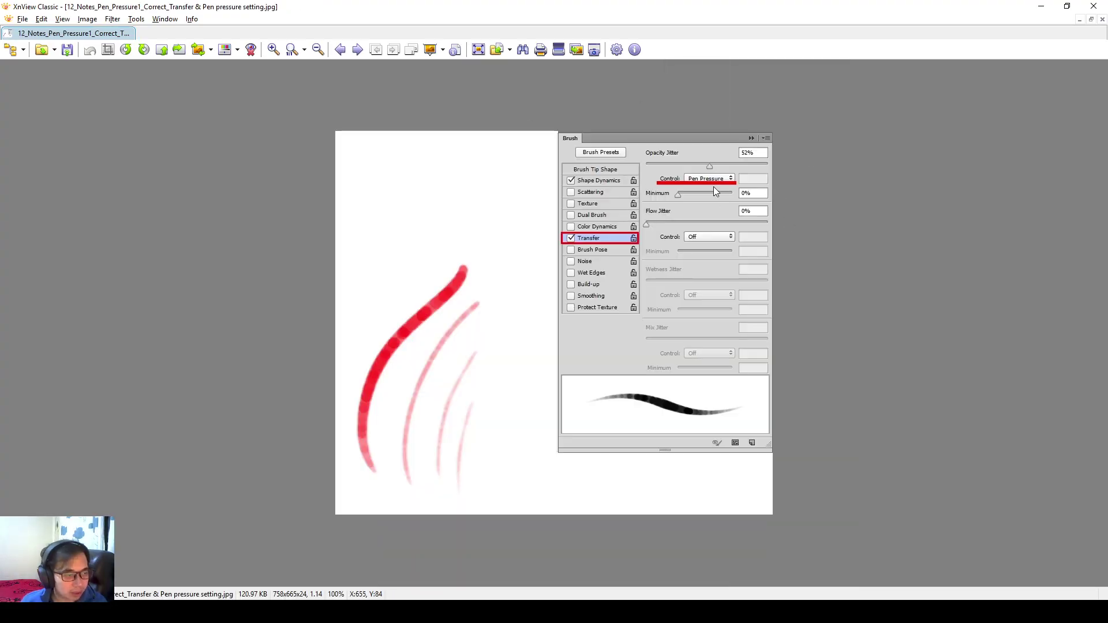
Switch back to Photoshop and show the Shape Dynamics options in the Brush Settings.
key("alt+Tab")
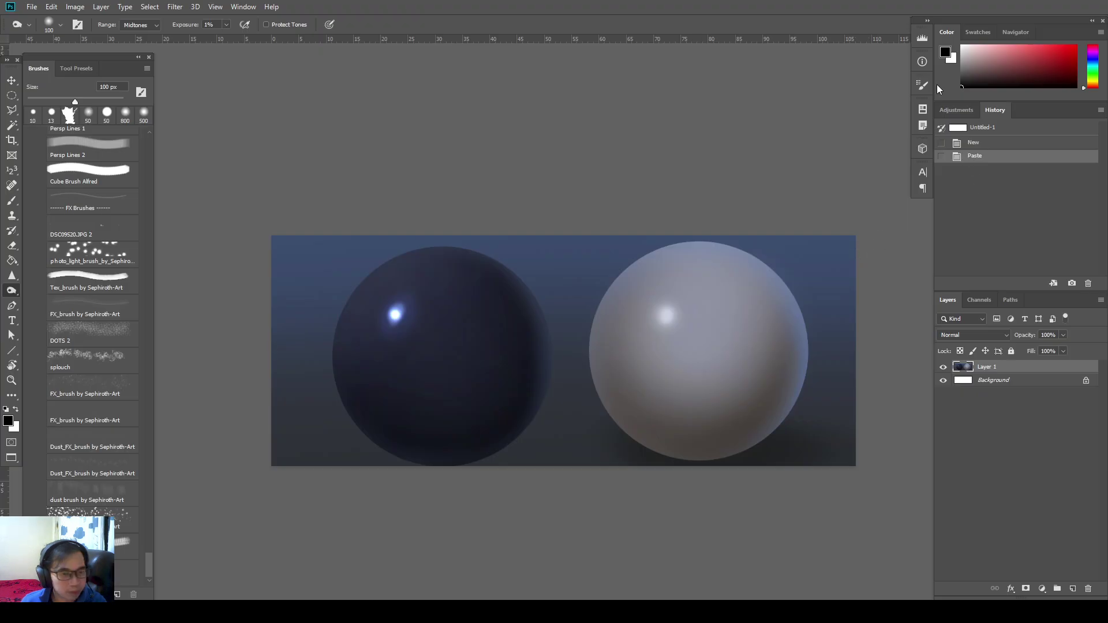
left_click(923, 171)
left_click(923, 171)
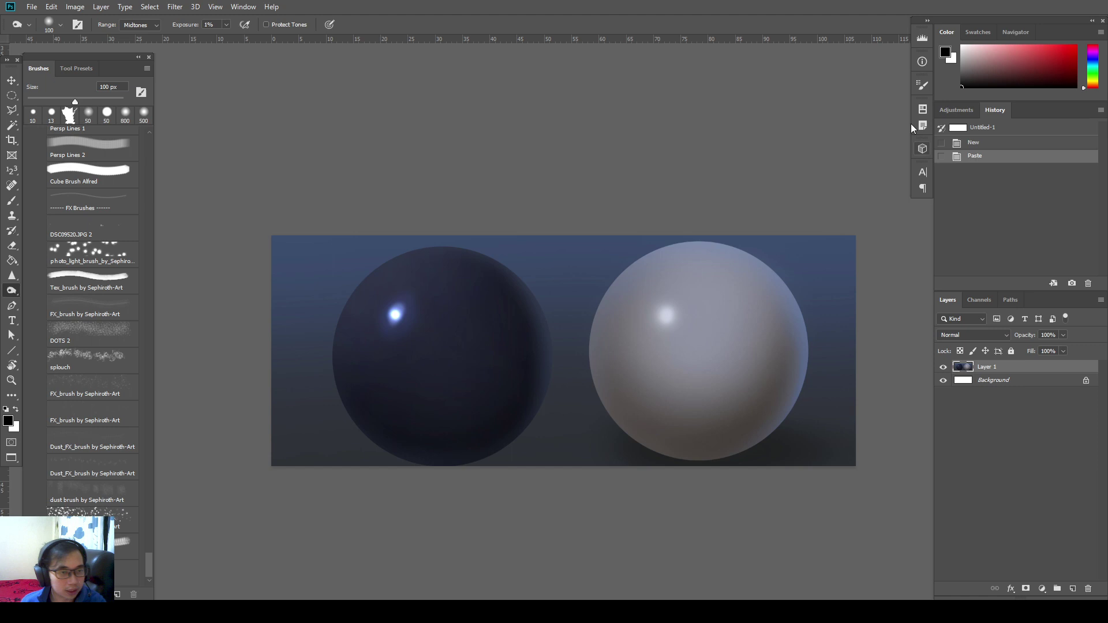
left_click(918, 87)
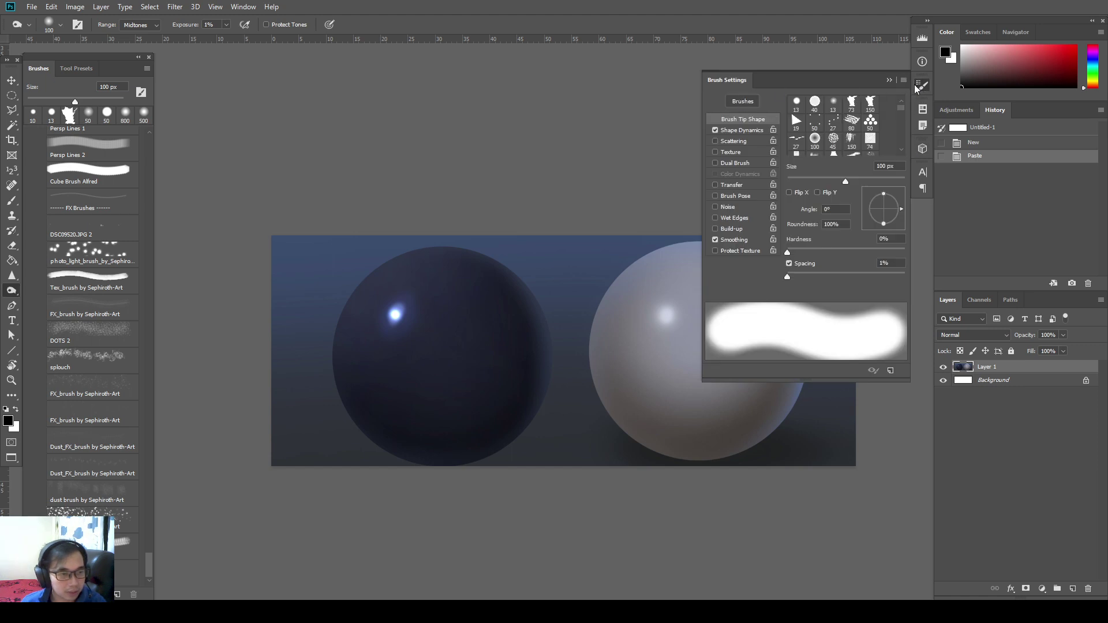
left_click(919, 87)
left_click(921, 86)
key("alt+w")
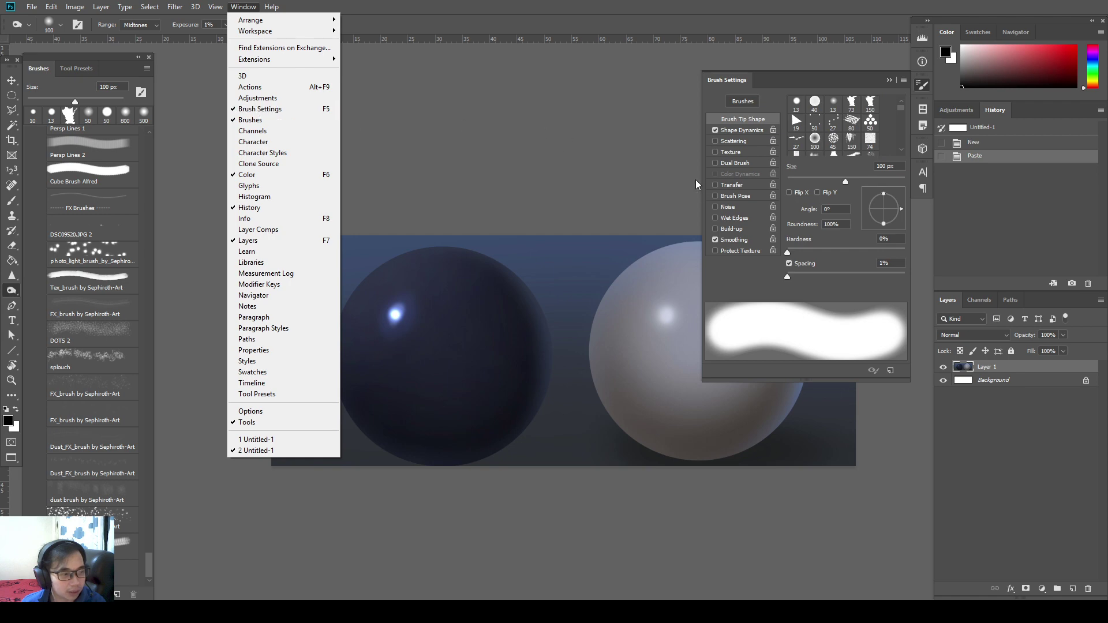
left_click(742, 130)
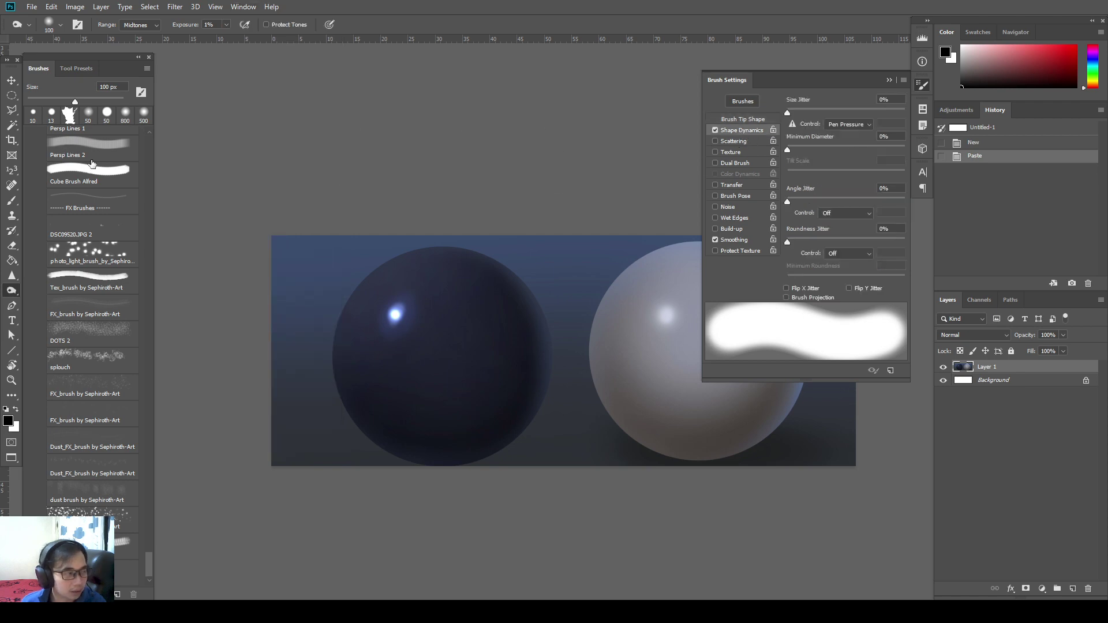
Try several presets at the start of the brush list and select the Aufgenommener Pinsel 1 41 brush.
scroll(91, 164, "up", 2)
left_click_drag(149, 571, 161, 130)
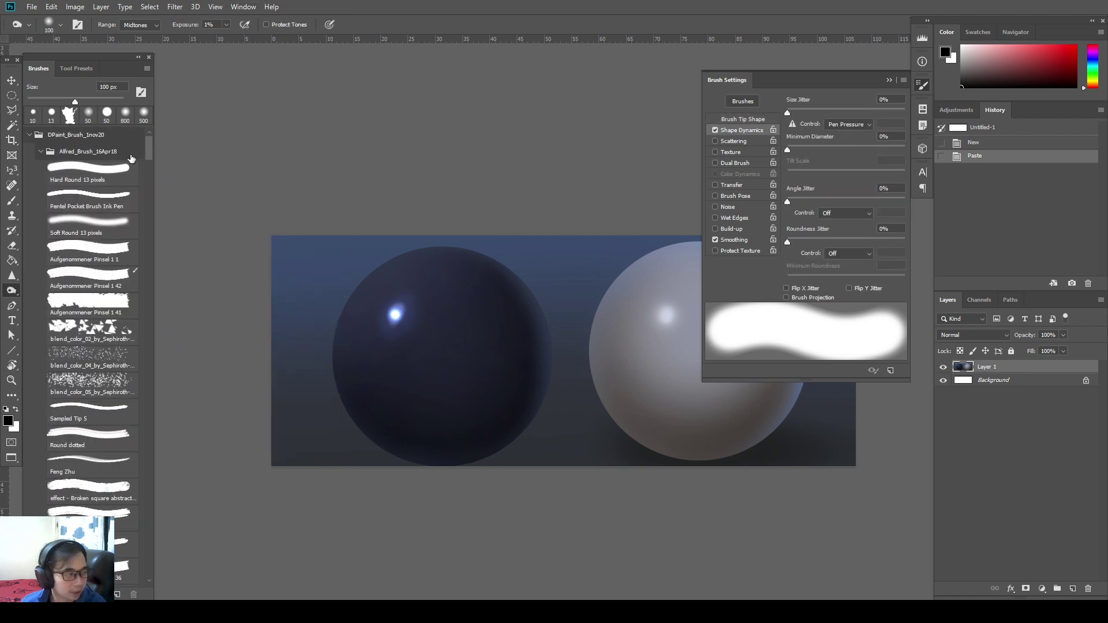
left_click(105, 175)
left_click(90, 197)
left_click(100, 284)
left_click(103, 356)
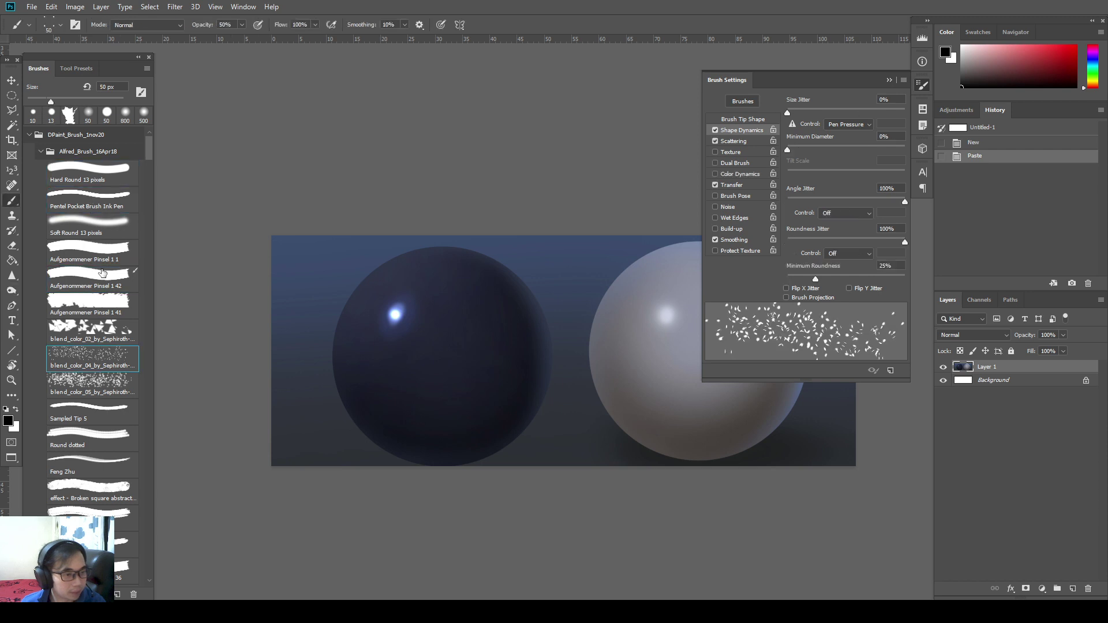
left_click(102, 273)
left_click(89, 301)
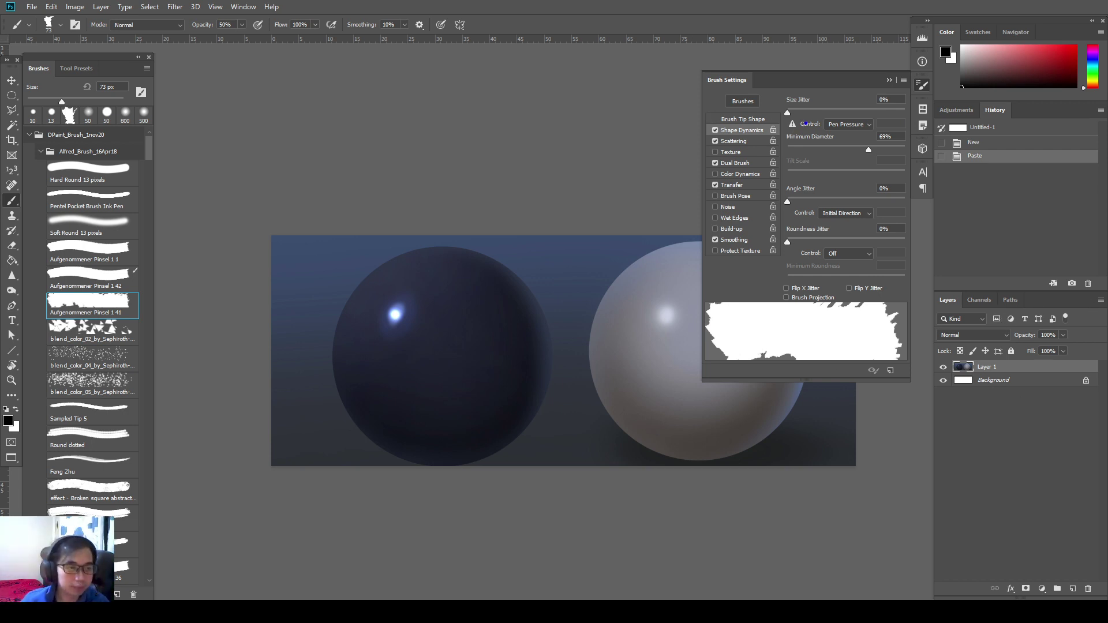
Annotate the size jitter's Control setting in blue and paint a test dab at the light ball's edge.
left_click_drag(799, 117, 778, 132)
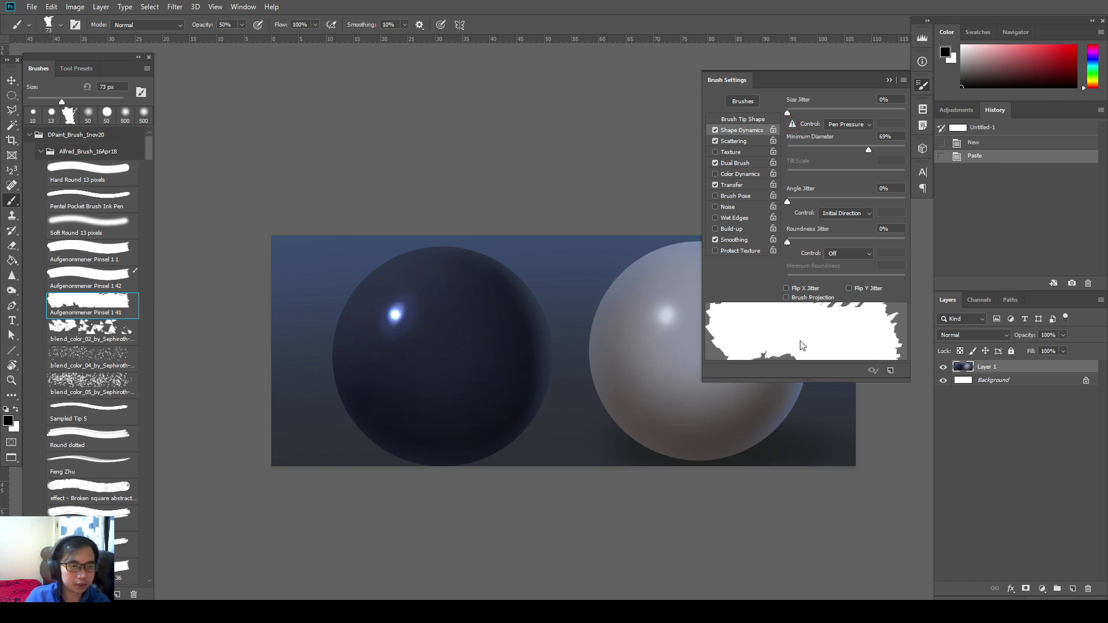
left_click(600, 356)
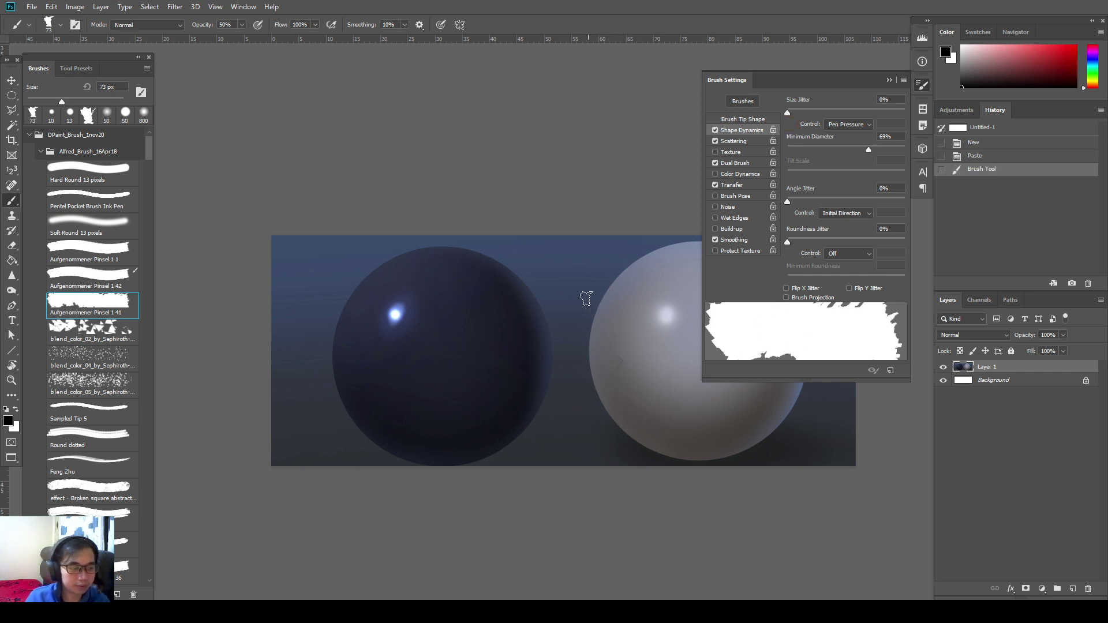
Try pen pressure strokes across the light ball with the Aufgenommener Pinsel 1 41 brush and undo them.
left_click_drag(581, 258, 612, 315)
key("ctrl+z")
mouse_move(582, 252)
left_mouse_down()
mouse_move(612, 314)
mouse_move(664, 369)
left_mouse_up()
key("ctrl+z")
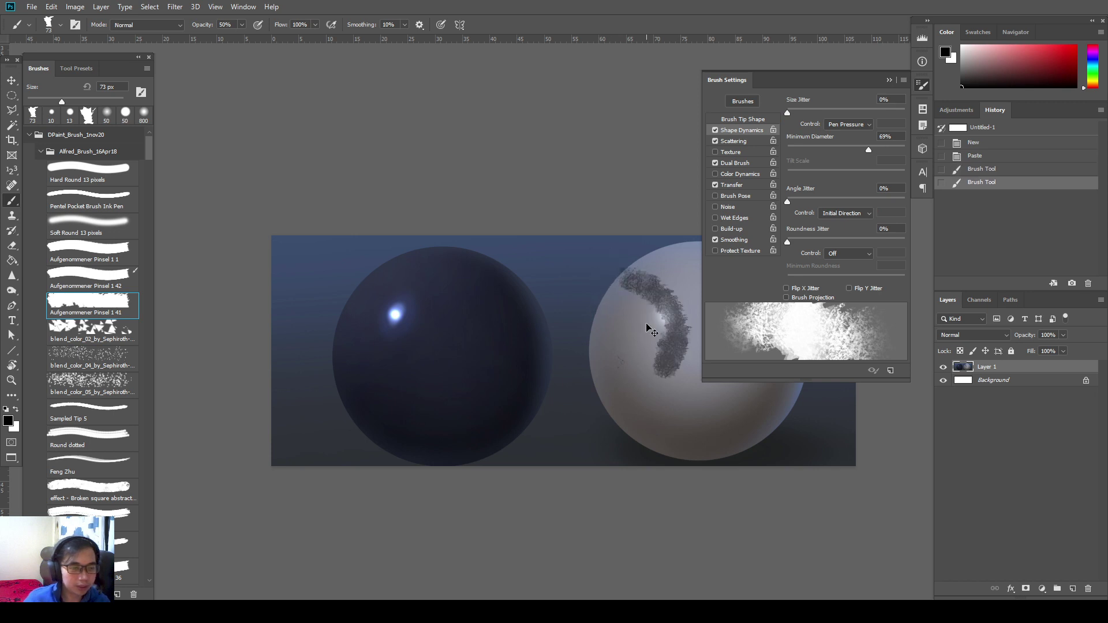
key("ctrl+z")
Paint a dab at the light ball's upper left edge and a stroke across its lower left edge.
left_click(658, 152)
left_click(613, 292)
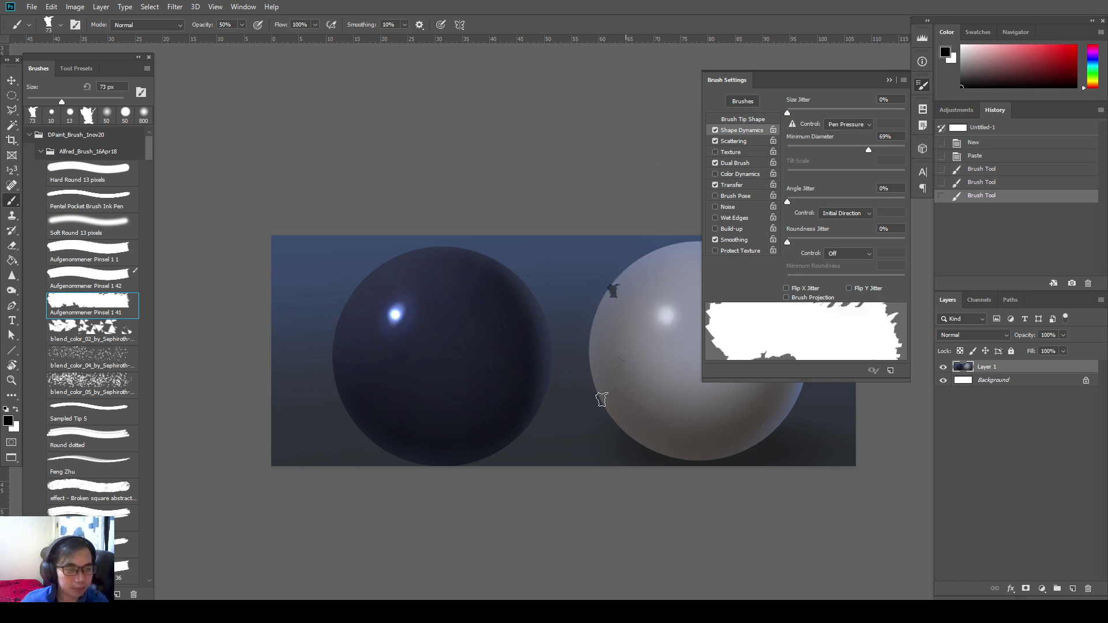
left_click_drag(580, 419, 623, 365)
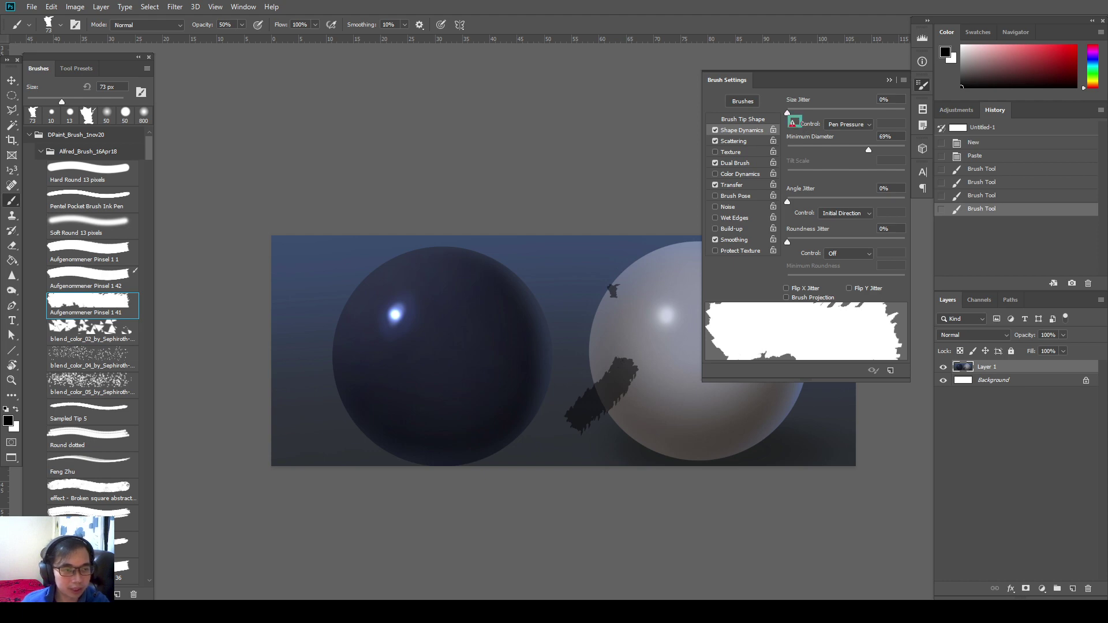
Review the Transfer notes page in XnView, return to Photoshop and turn off the brush's Scattering.
key("alt+Tab")
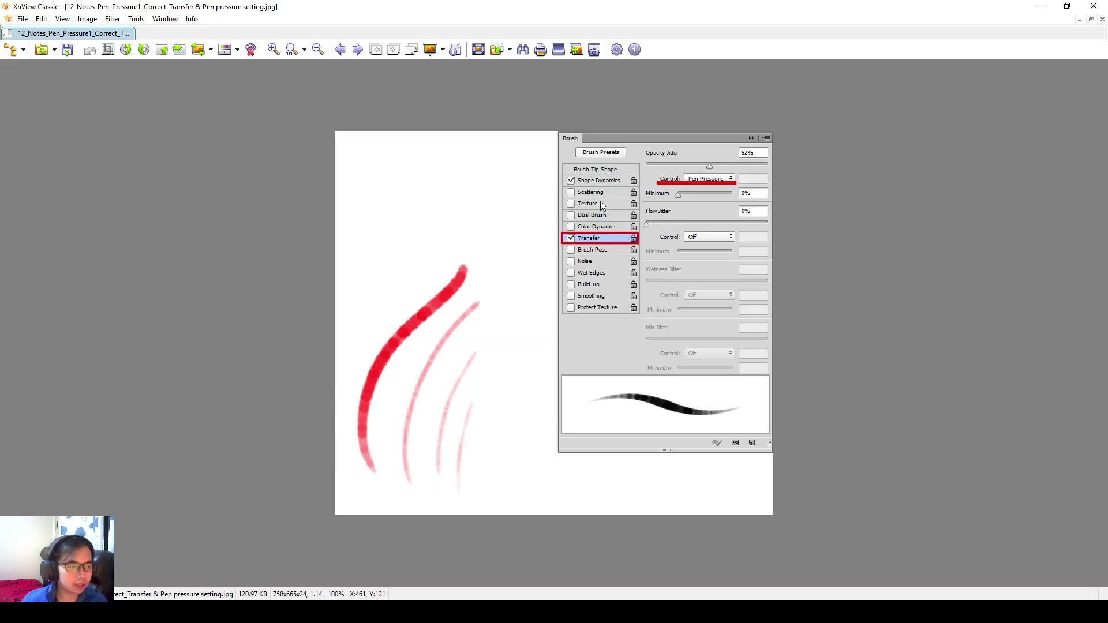
key("alt+Tab")
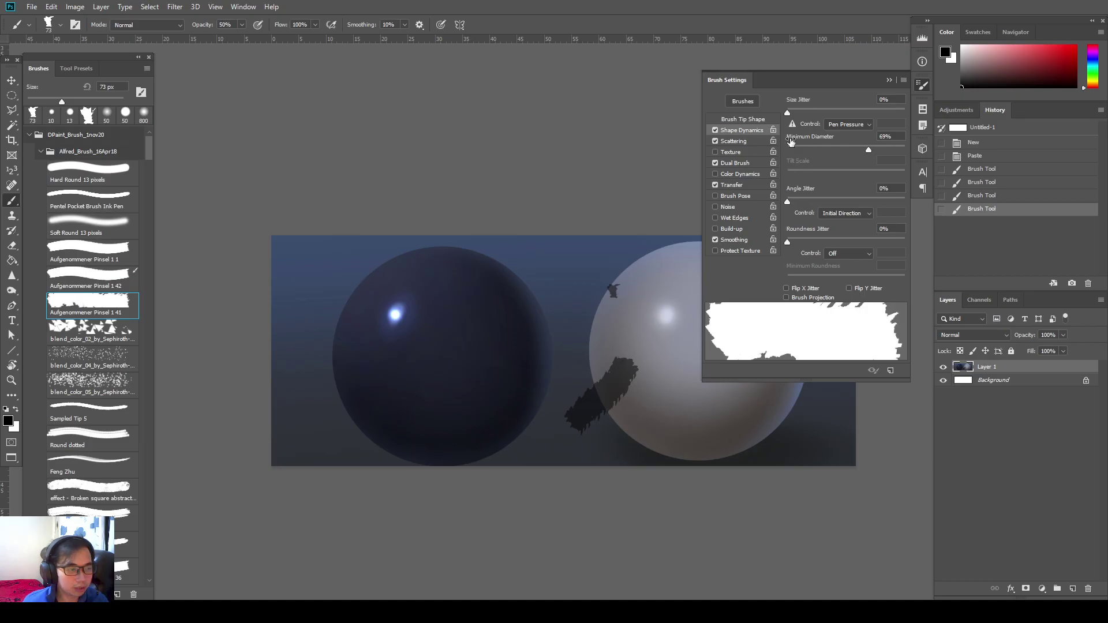
left_click(716, 141)
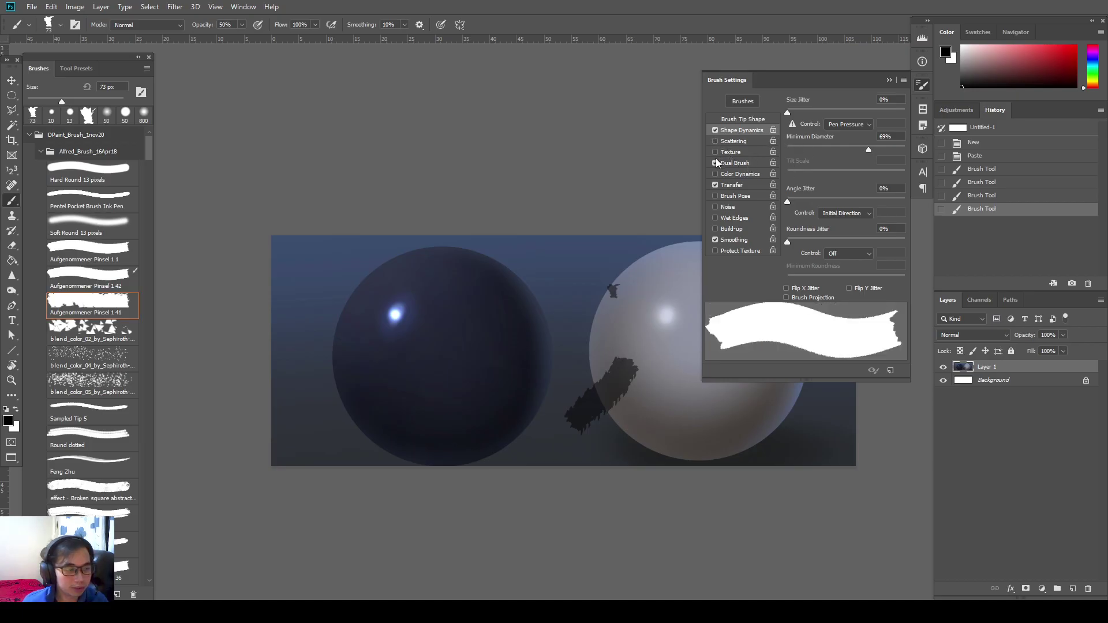
Select the Hard Round 13 pixels brush with Transfer enabled and try strokes on both balls, undoing the last ones.
left_click(75, 173)
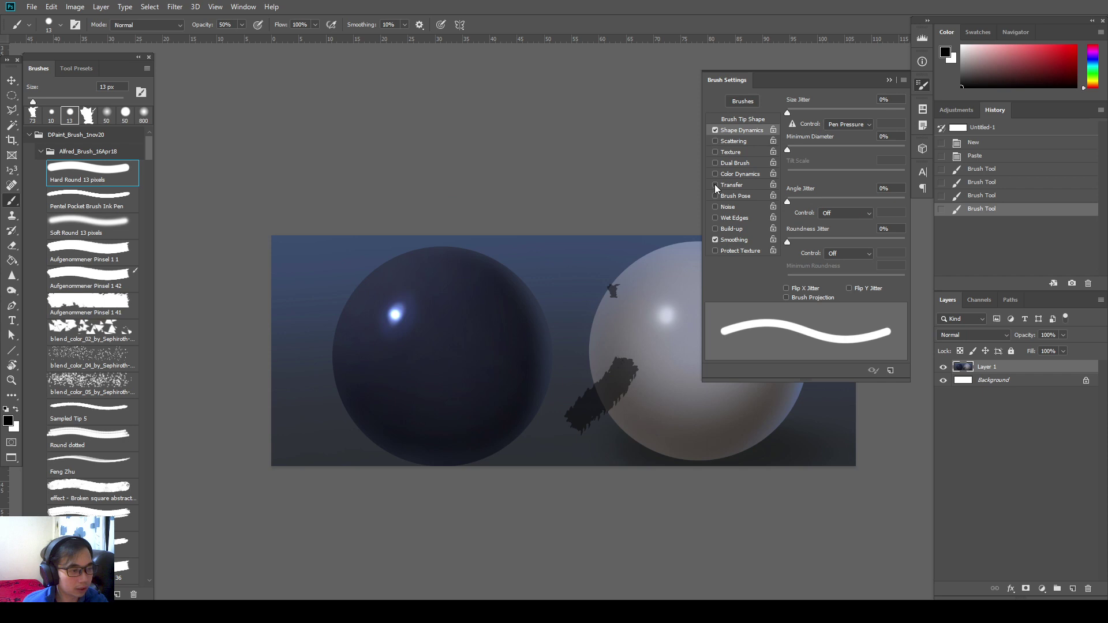
left_click(733, 185)
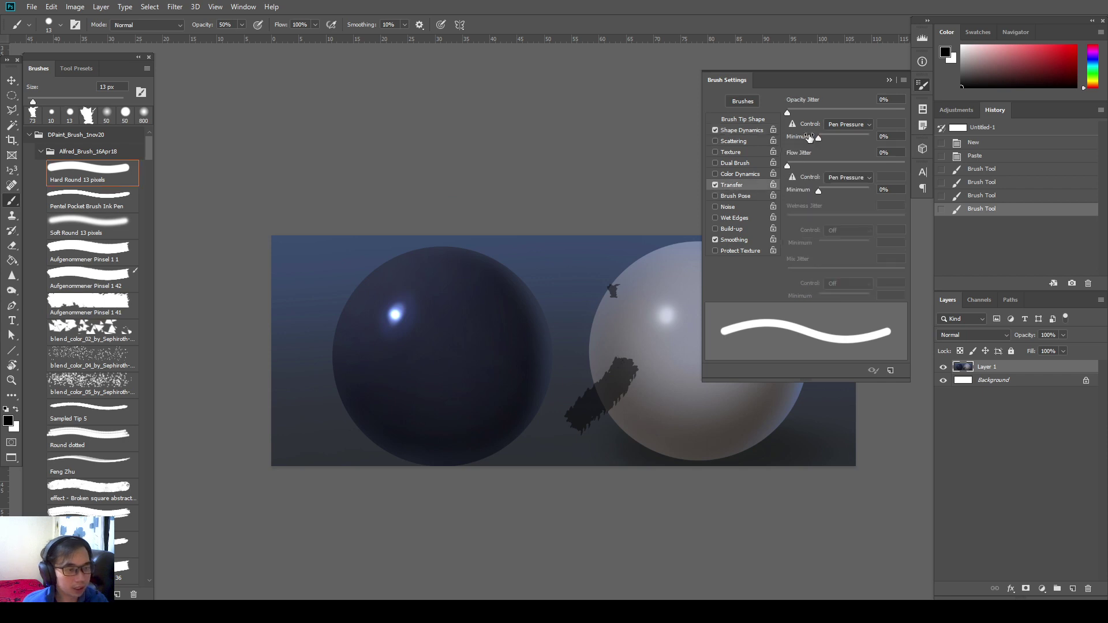
left_click_drag(497, 328, 520, 311)
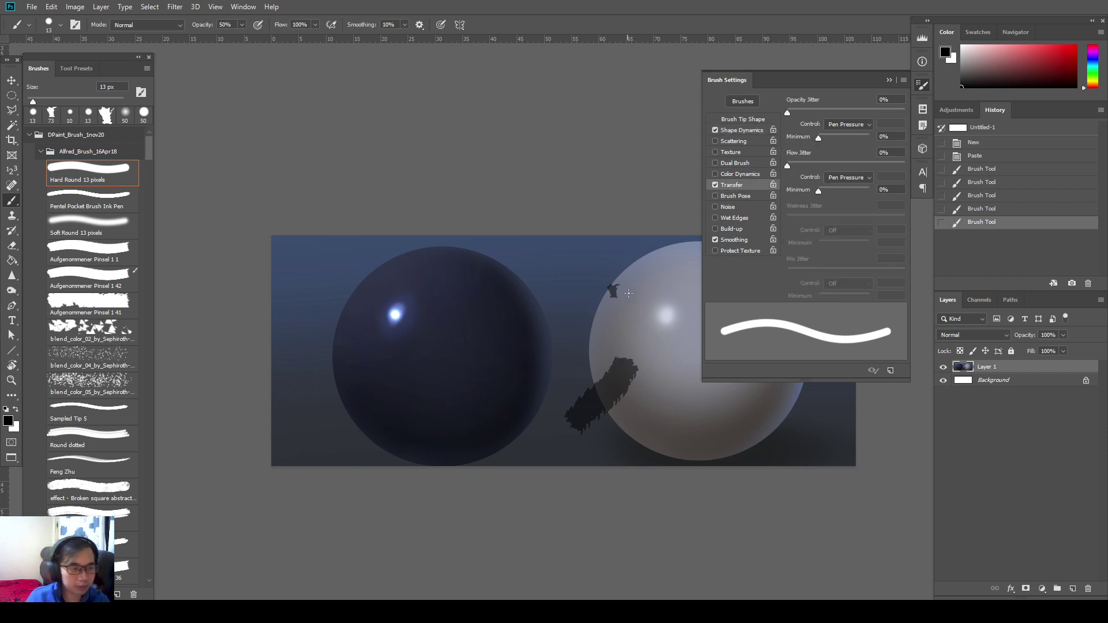
left_click_drag(603, 357, 618, 277)
key("ctrl+z")
key("ctrl+z")
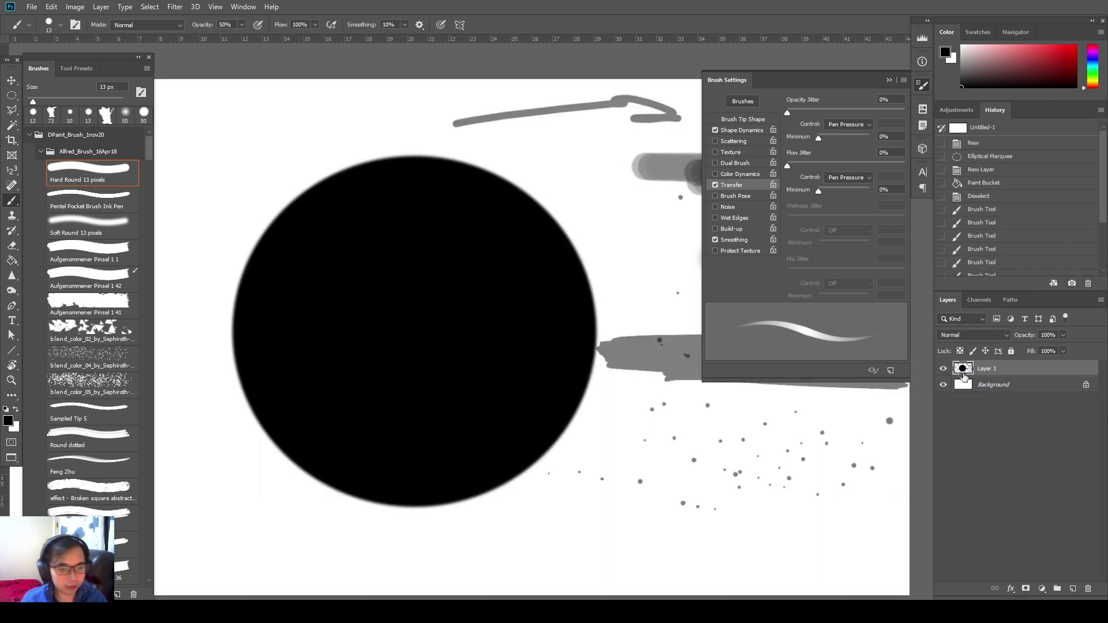
Fill the Background layer of the black circle document with the white foreground color at 100% opacity.
left_click(1008, 389)
key("x")
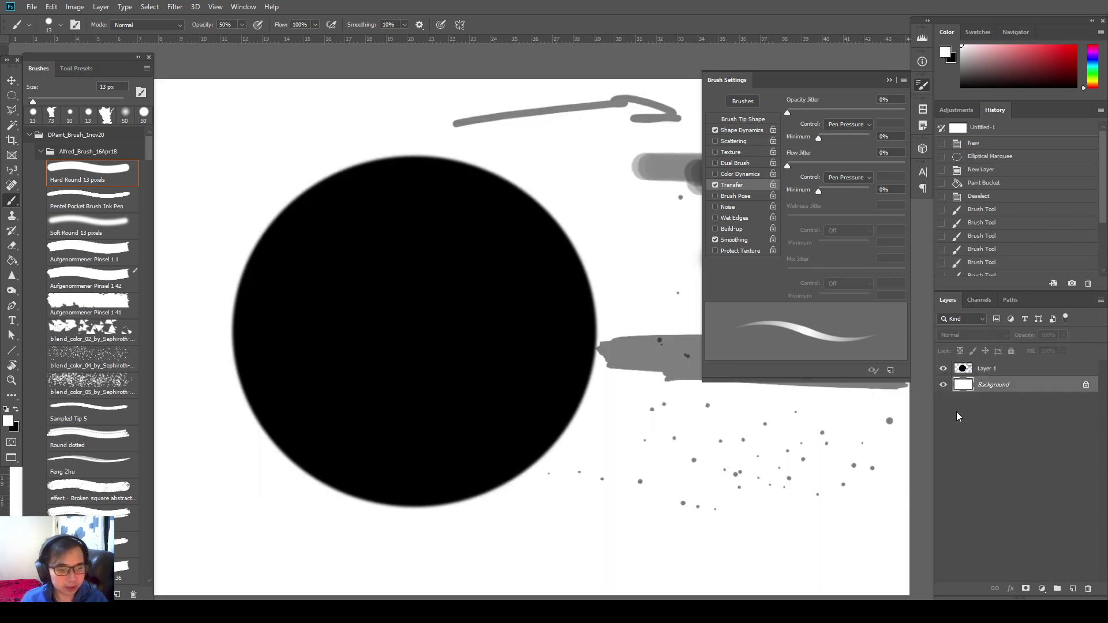
key("shift+BackSpace")
key("Return")
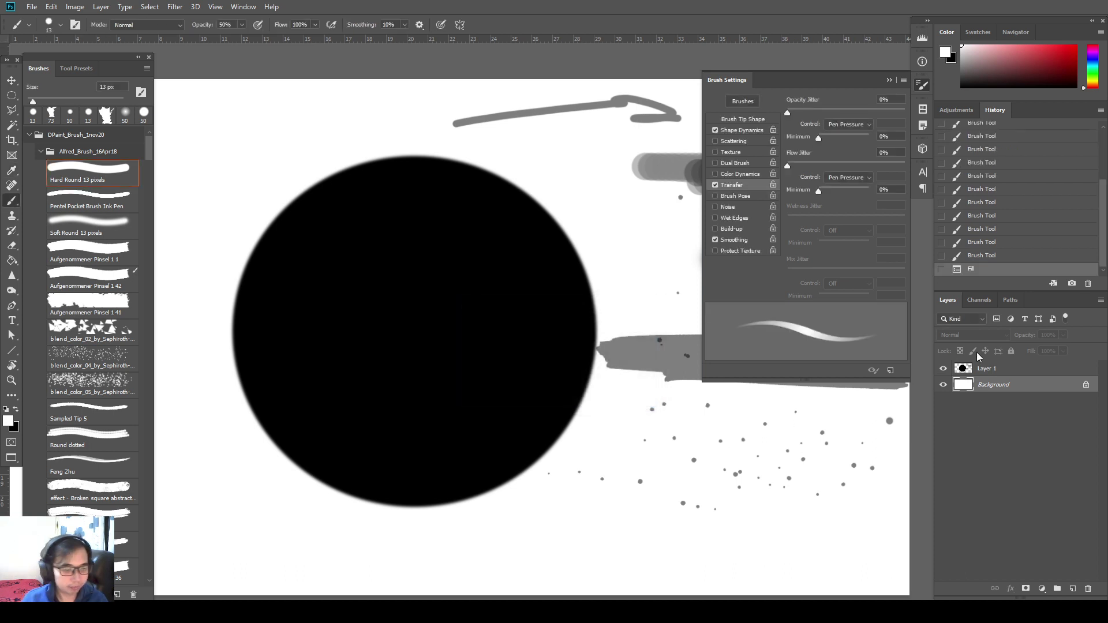
key("ctrl+minus")
key("ctrl+minus")
key("shift+BackSpace")
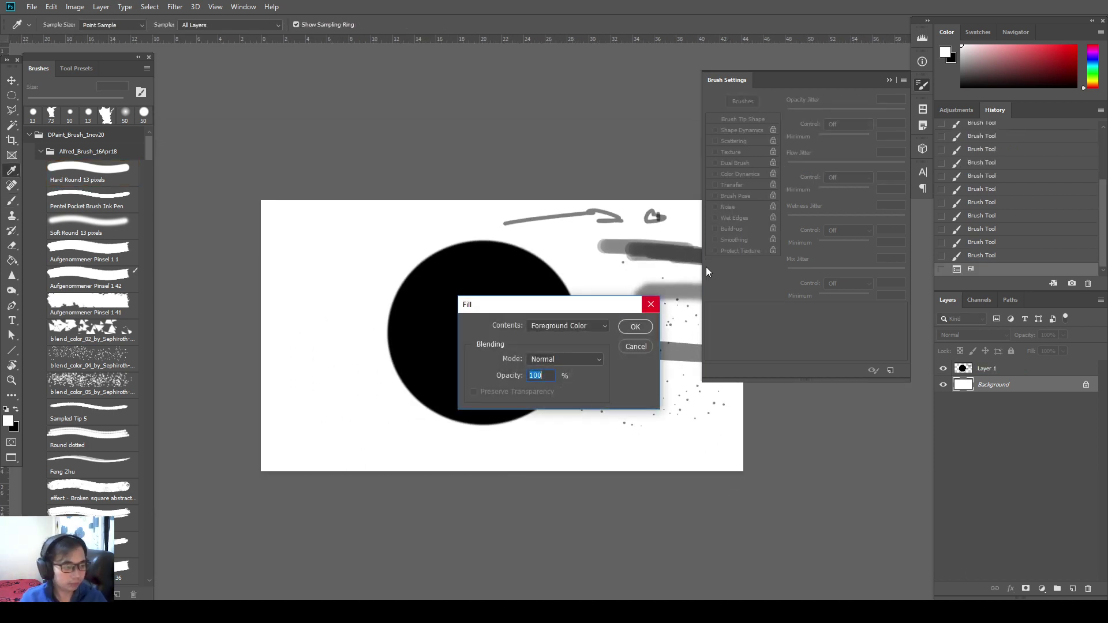
left_click(635, 327)
Hide Layer 1 and add a new empty layer above the Background.
mouse_move(743, 437)
left_mouse_down()
mouse_move(539, 462)
mouse_move(695, 482)
left_mouse_up()
left_click(943, 368)
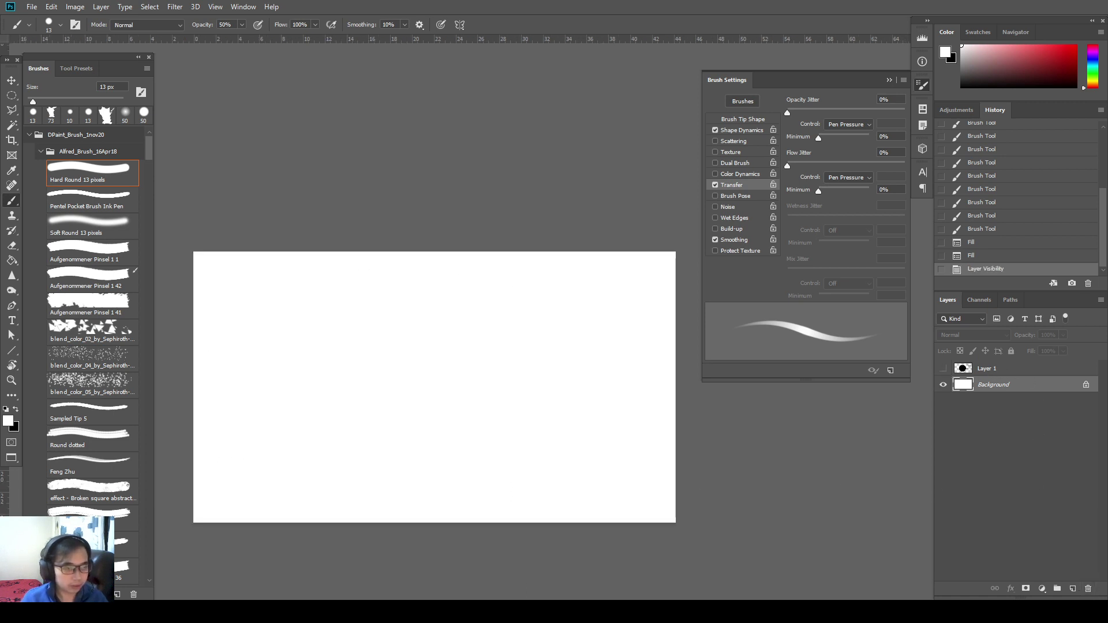
left_click(1072, 589)
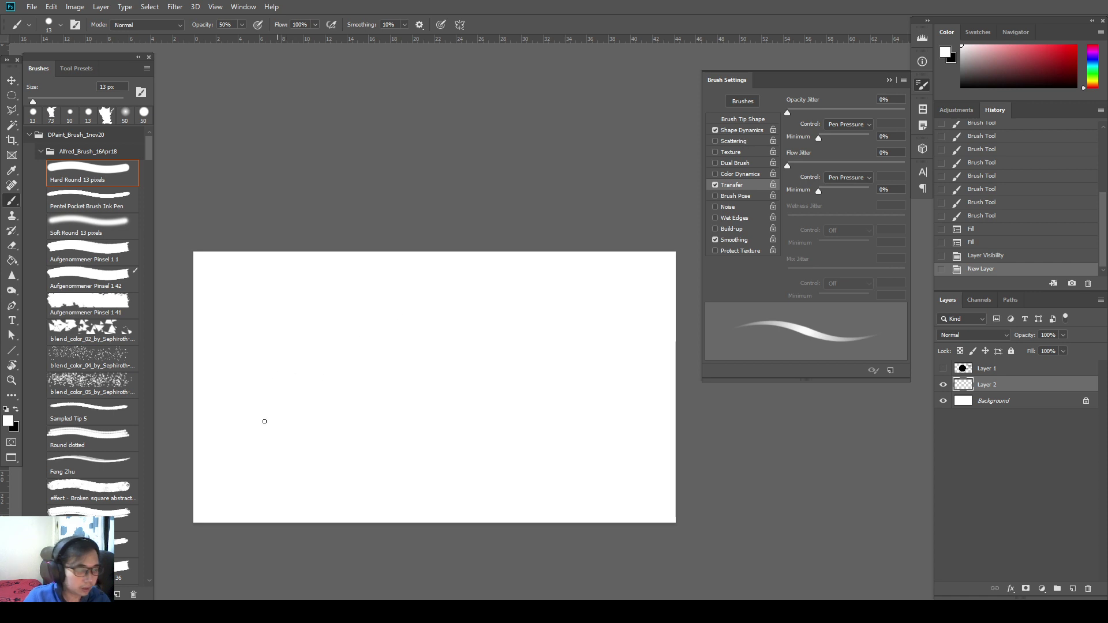
Paint a row of black pen pressure strokes on the canvas's left half, enlarging the brush to 30 px.
key("x")
mouse_move(248, 330)
left_mouse_down()
mouse_move(235, 395)
mouse_move(252, 338)
left_mouse_up()
key("bracketright")
key("bracketright")
left_click_drag(283, 299, 271, 438)
mouse_move(305, 278)
left_mouse_down()
mouse_move(292, 403)
mouse_move(332, 272)
mouse_move(318, 406)
mouse_move(355, 301)
left_mouse_up()
left_click_drag(349, 332, 345, 407)
left_click_drag(370, 308, 362, 429)
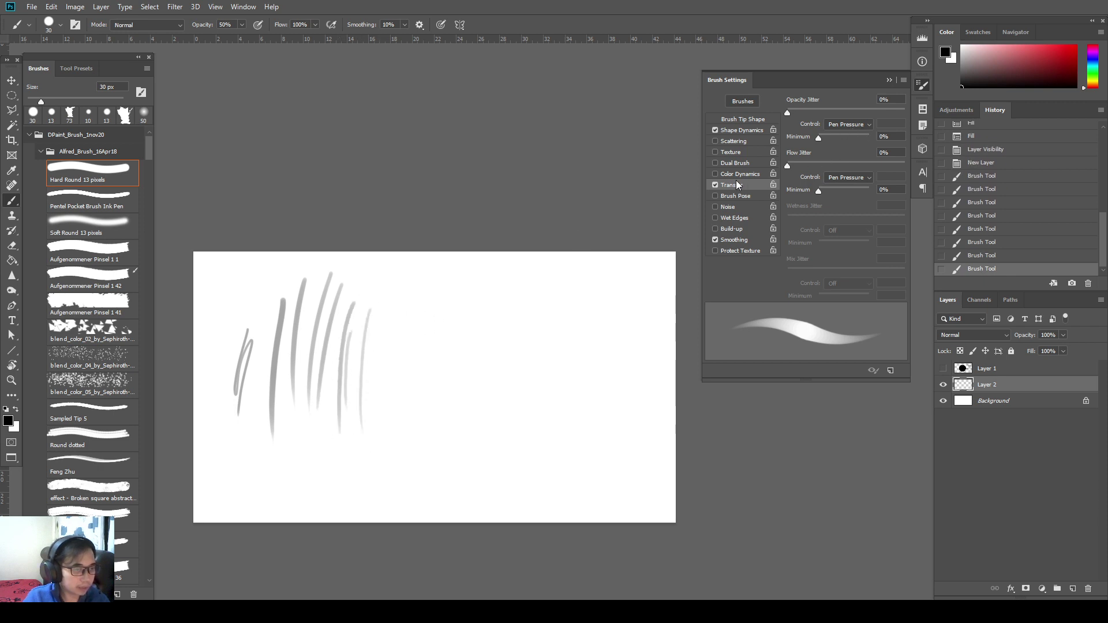
Turn off Transfer and paint a comparison row of tapering strokes on the canvas's right half.
left_click(715, 186)
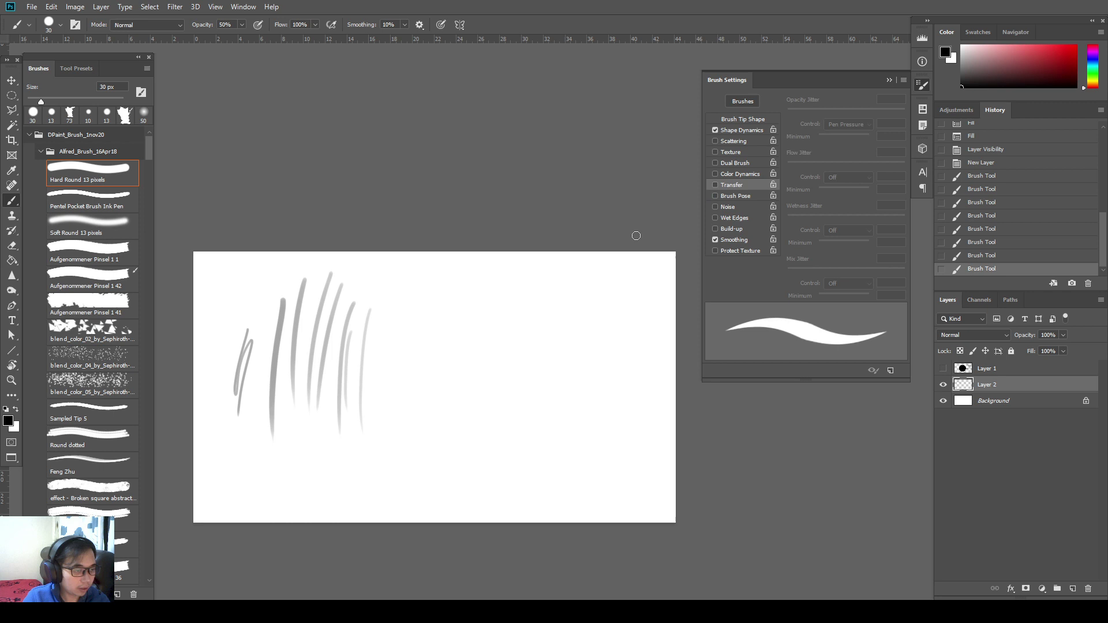
mouse_move(423, 278)
left_mouse_down()
mouse_move(426, 416)
mouse_move(474, 439)
left_mouse_up()
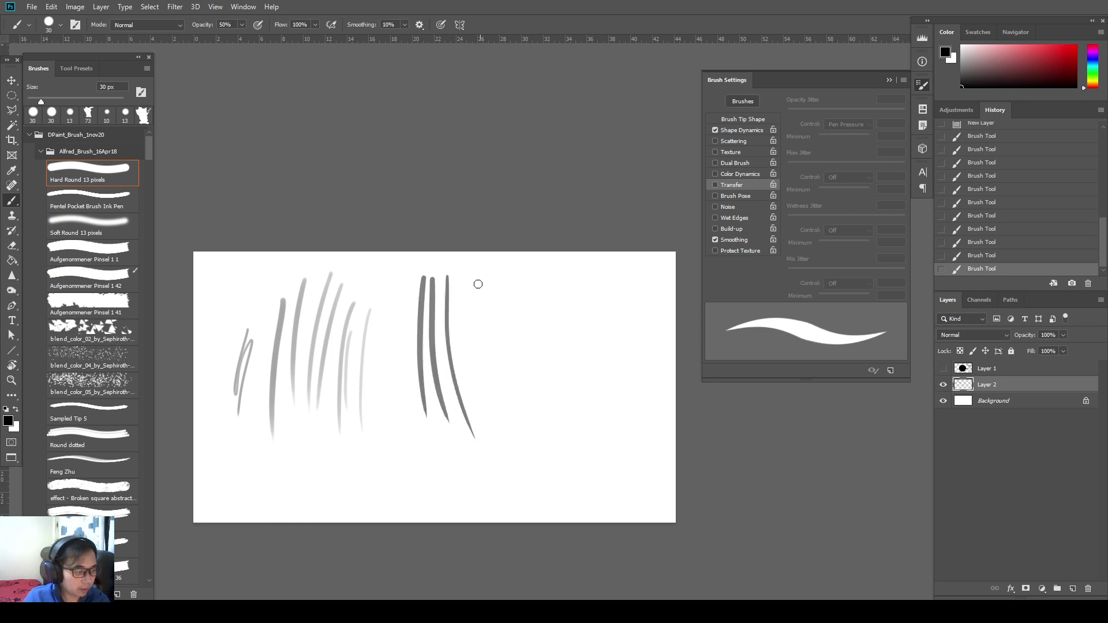
left_click_drag(476, 283, 488, 403)
left_click_drag(512, 309, 527, 439)
mouse_move(536, 315)
left_mouse_down()
mouse_move(560, 427)
mouse_move(577, 405)
left_mouse_up()
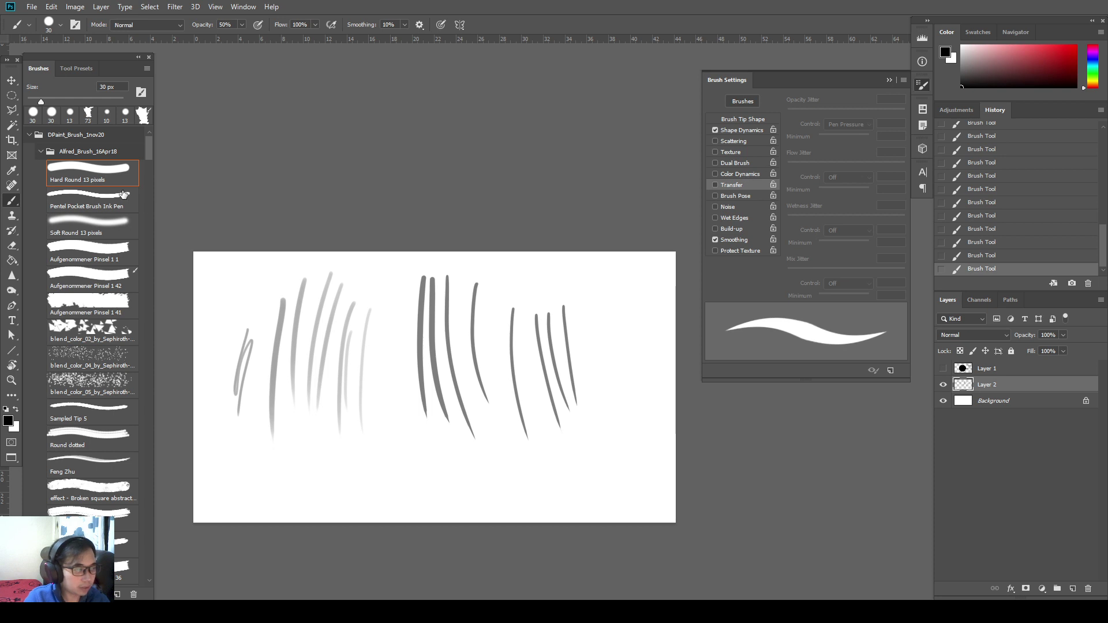
Reselect the Hard Round 13 pixels brush and enable Transfer with the opacity jitter control set to Pen Pressure.
left_click(107, 202)
left_click(88, 167)
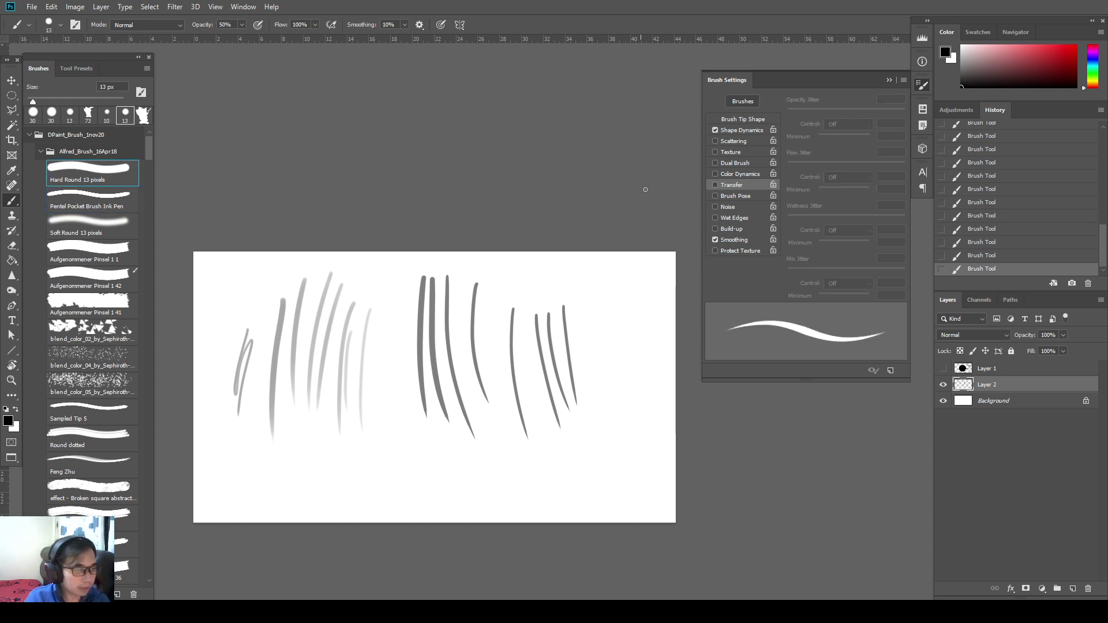
left_click(725, 186)
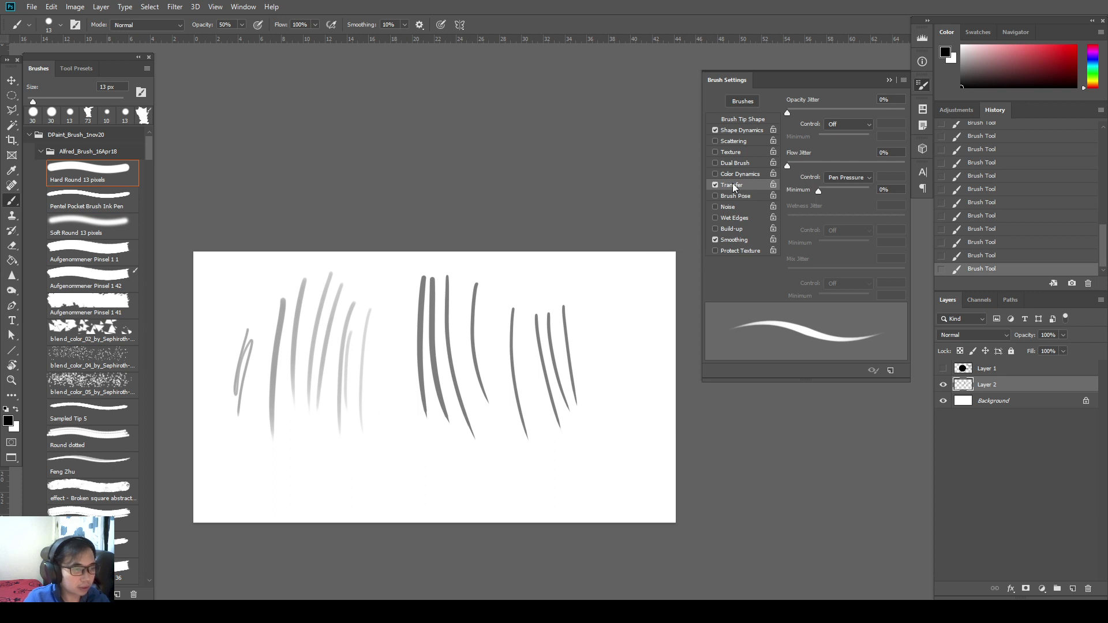
left_click(852, 123)
left_click(852, 159)
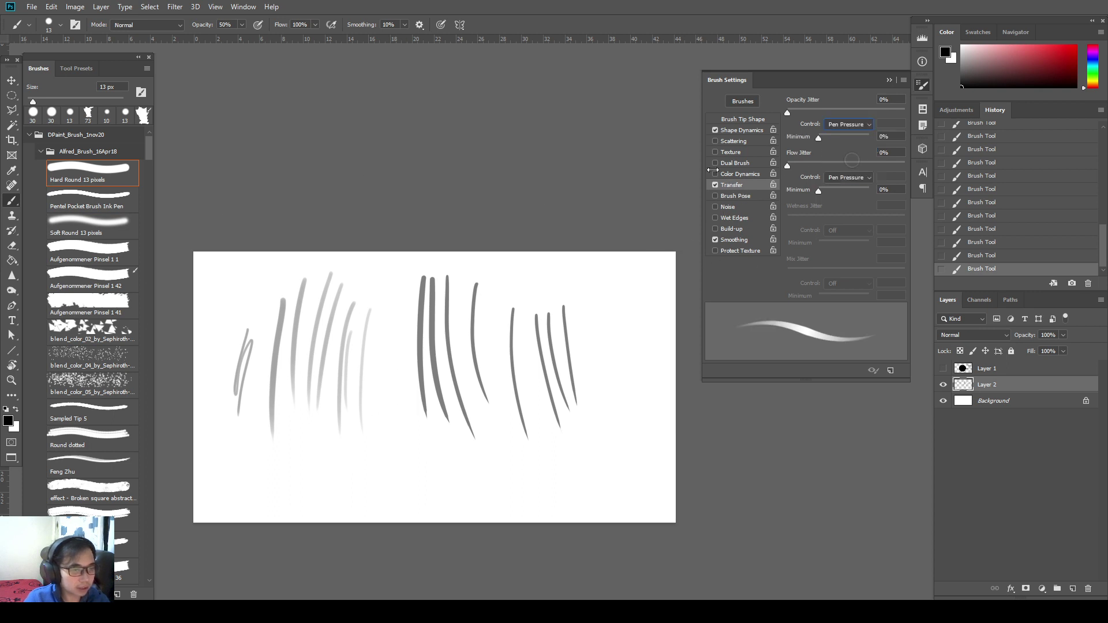
Paint a row of short, faint slanted strokes beneath the first group in the canvas's lower left.
left_click_drag(252, 438, 284, 503)
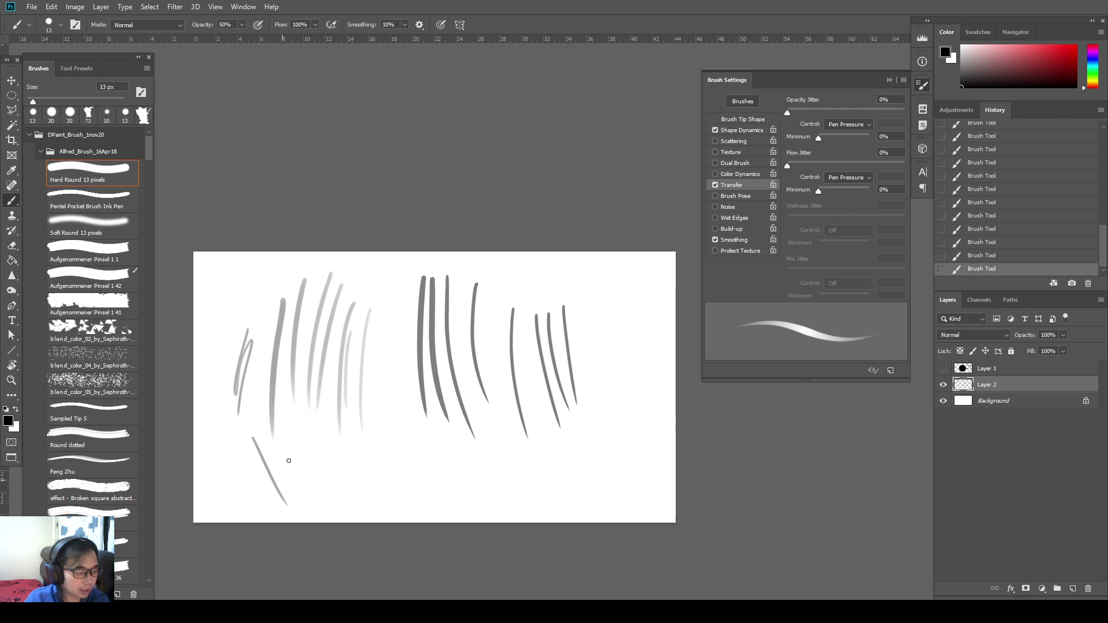
key("ctrl+z")
left_click_drag(256, 442, 276, 505)
left_click_drag(274, 444, 288, 488)
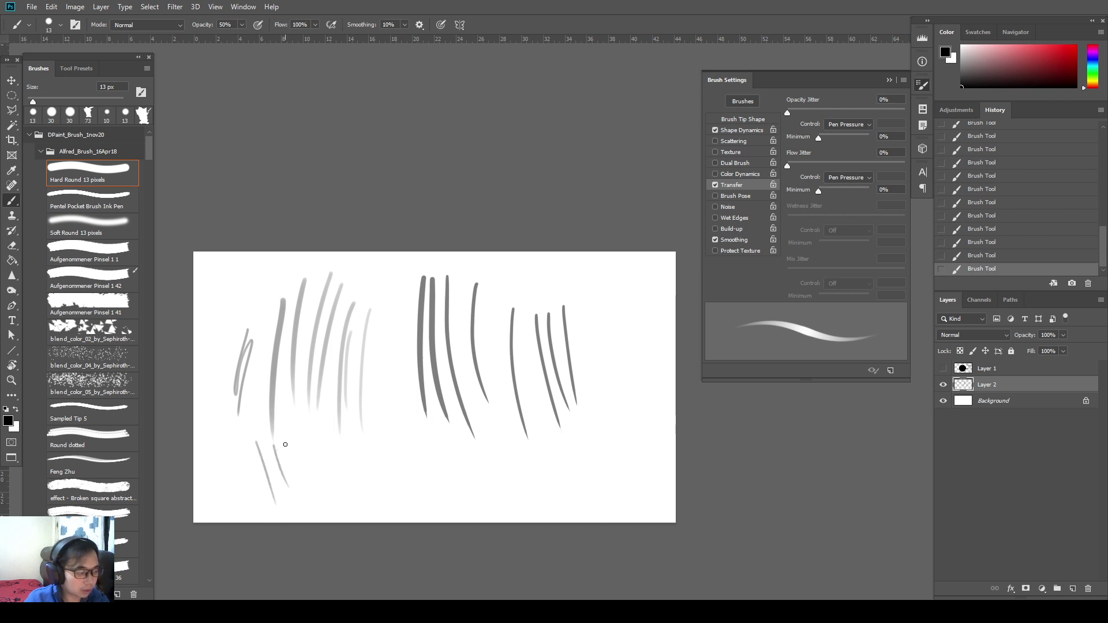
left_click_drag(299, 442, 314, 491)
left_click_drag(337, 443, 353, 497)
mouse_move(360, 460)
left_mouse_down()
mouse_move(375, 507)
mouse_move(382, 491)
mouse_move(389, 511)
left_mouse_up()
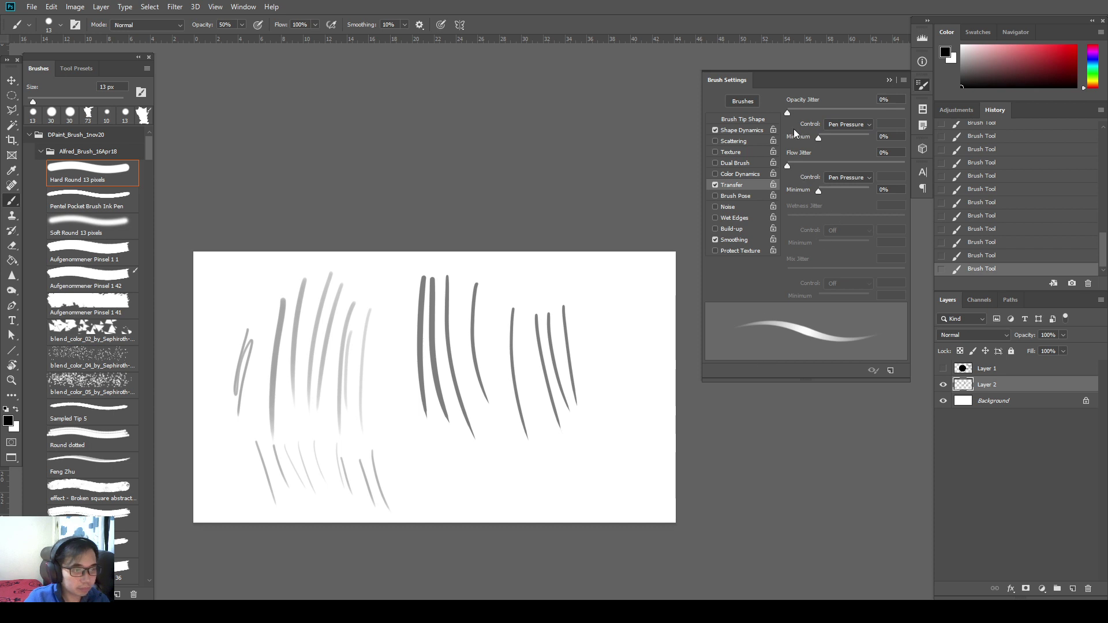
Turn off Transfer and paint short strokes along the canvas's lower right, the last few at 96% brush opacity.
left_click(715, 184)
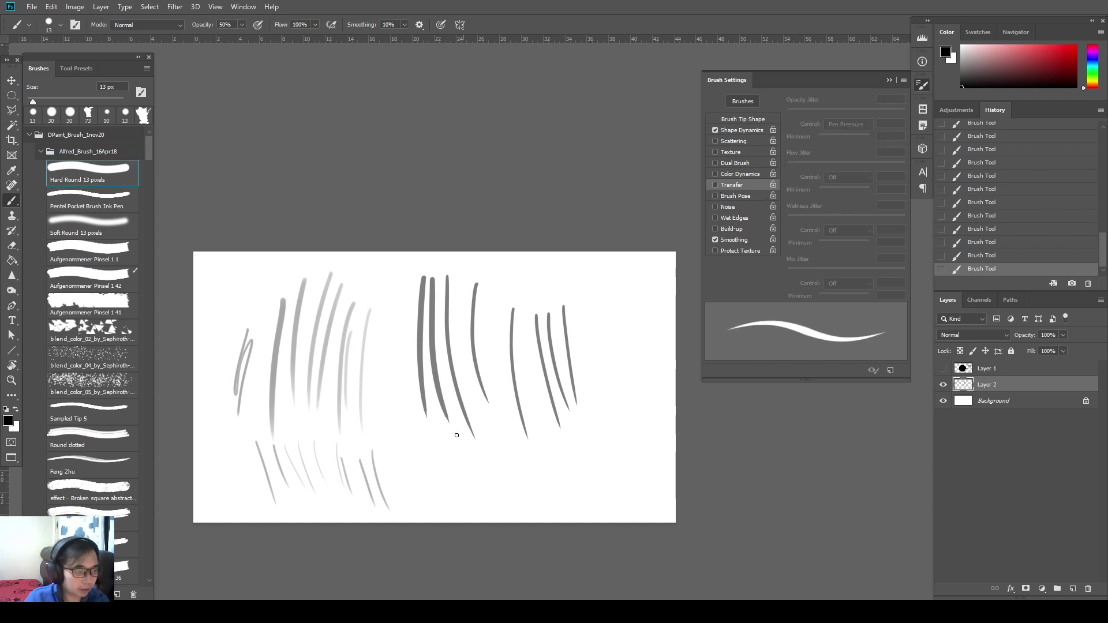
mouse_move(428, 433)
left_mouse_down()
mouse_move(433, 522)
mouse_move(460, 517)
mouse_move(461, 451)
mouse_move(471, 501)
left_mouse_up()
left_click_drag(486, 449, 488, 484)
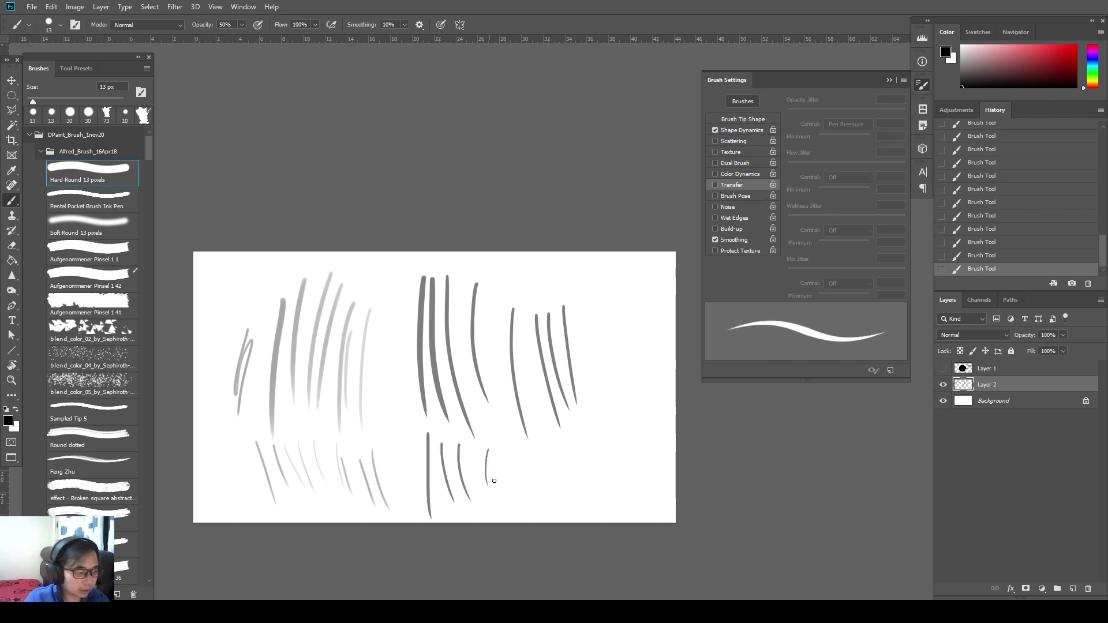
left_click_drag(206, 26, 250, 28)
mouse_move(567, 450)
left_mouse_down()
mouse_move(564, 506)
mouse_move(552, 512)
mouse_move(563, 506)
left_mouse_up()
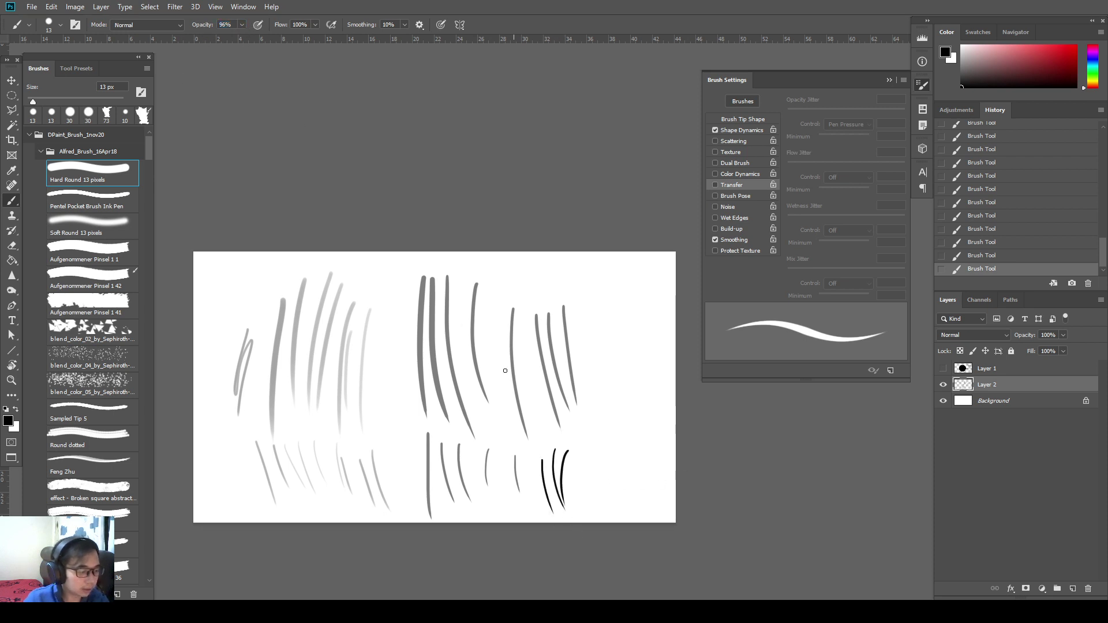
Set the brush opacity to 58% and re-enable Transfer, keeping Pen Pressure as the opacity jitter control.
left_click_drag(167, 35, 189, 35)
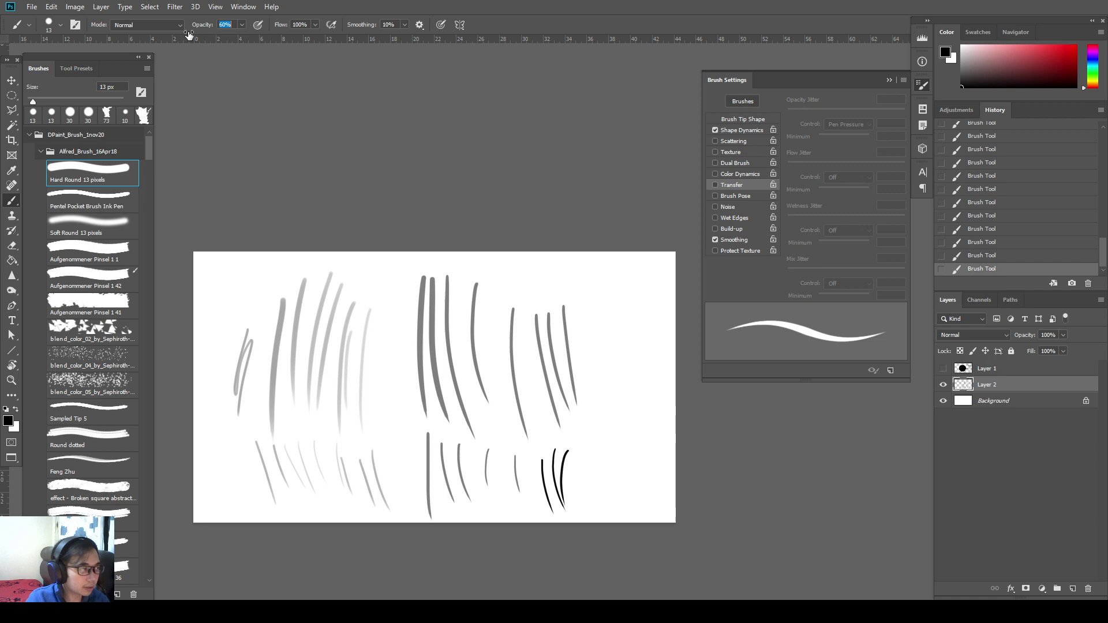
left_click(738, 185)
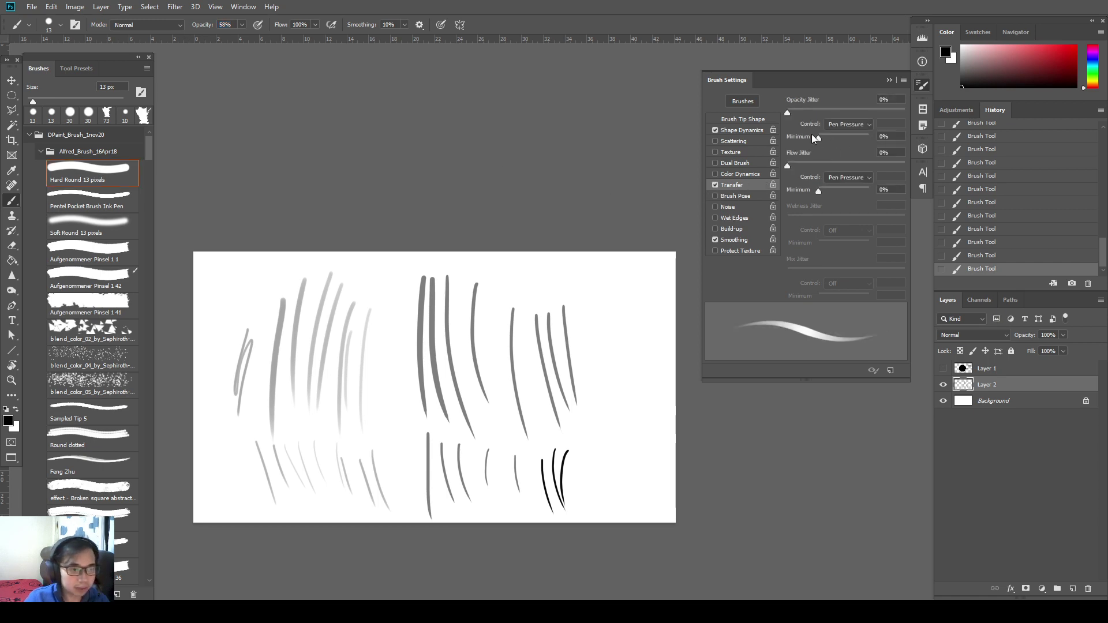
left_click(849, 124)
left_click(851, 125)
Compare the settings with the XnView Transfer notes and advance to the page explaining the pen pressure error triangles.
key("alt+Tab")
key("alt+Tab")
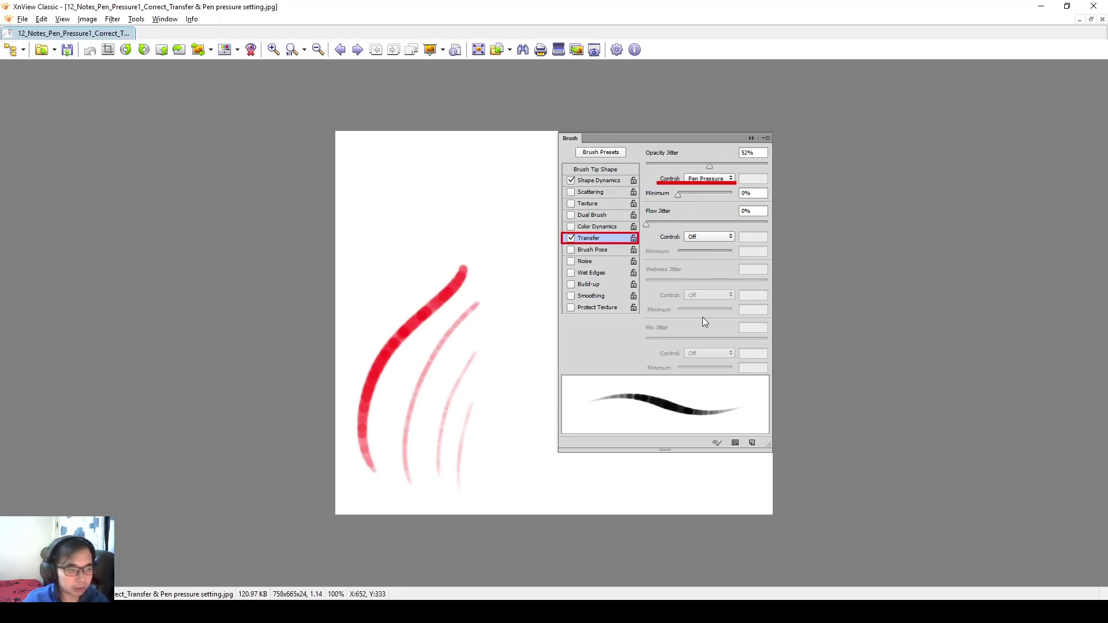
key("alt+Tab")
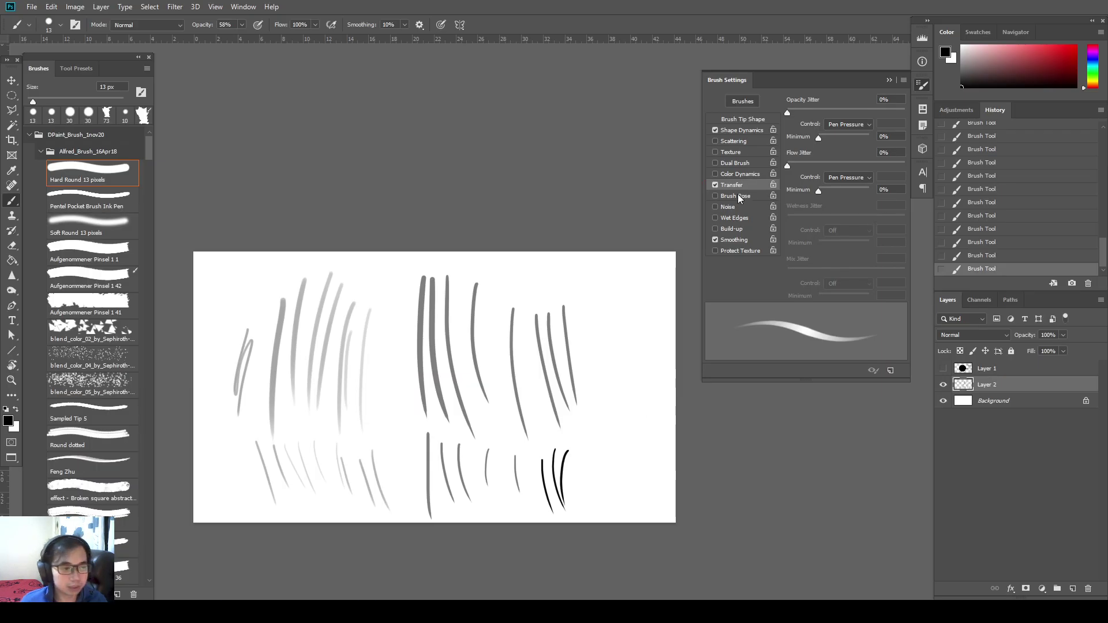
key("alt+Tab")
key("Page_Down")
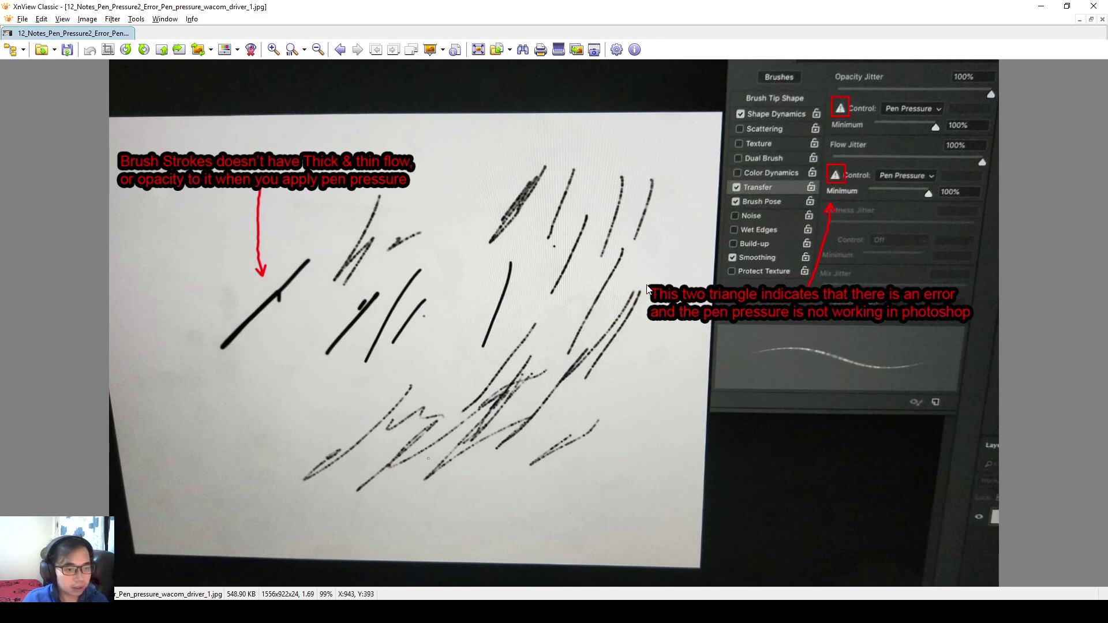
left_click_drag(618, 277, 984, 327)
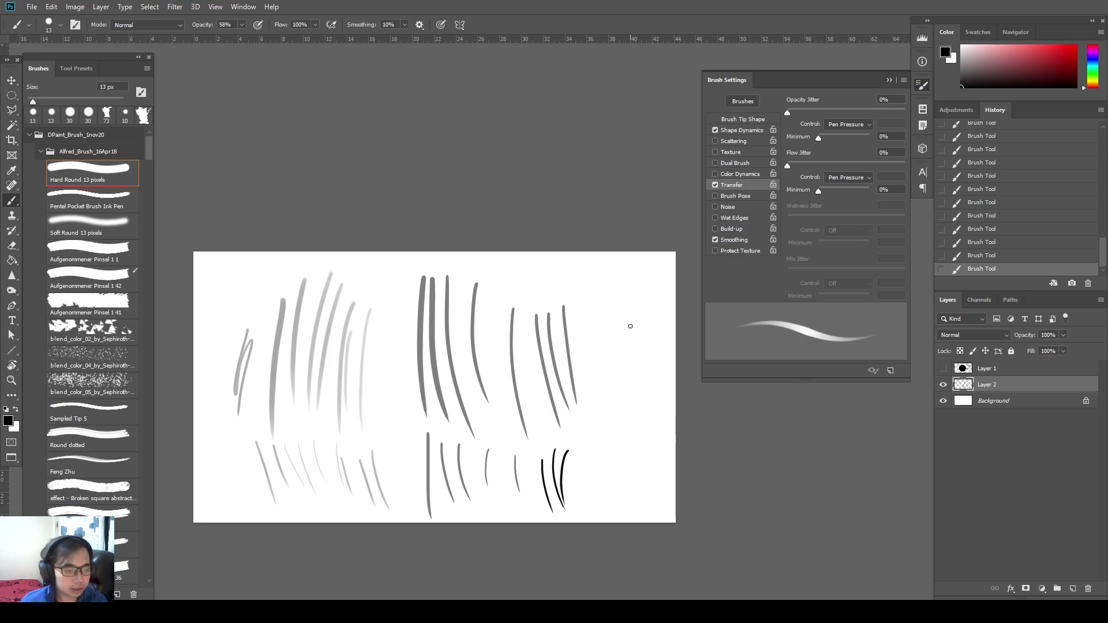
Return to Photoshop and paint two long strokes without pen pressure near the canvas's right edge.
left_click_drag(585, 302, 609, 420)
left_click_drag(622, 341, 616, 448)
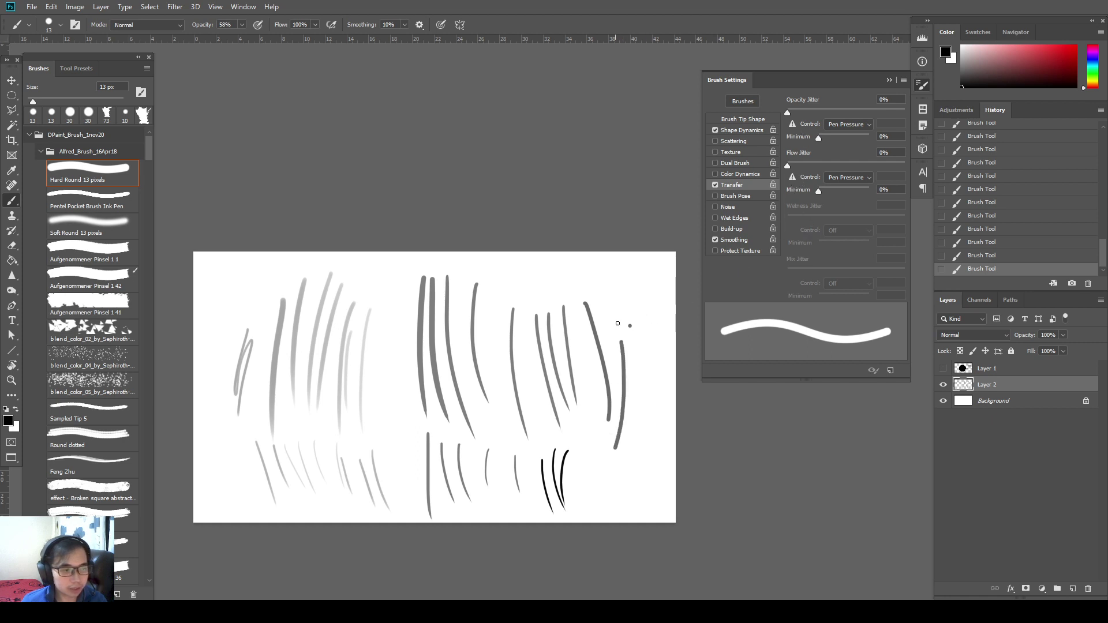
Paint more test strokes near the canvas's right edge, alternating between uniform strokes and pressure-sensitive ones.
left_click_drag(638, 313, 636, 346)
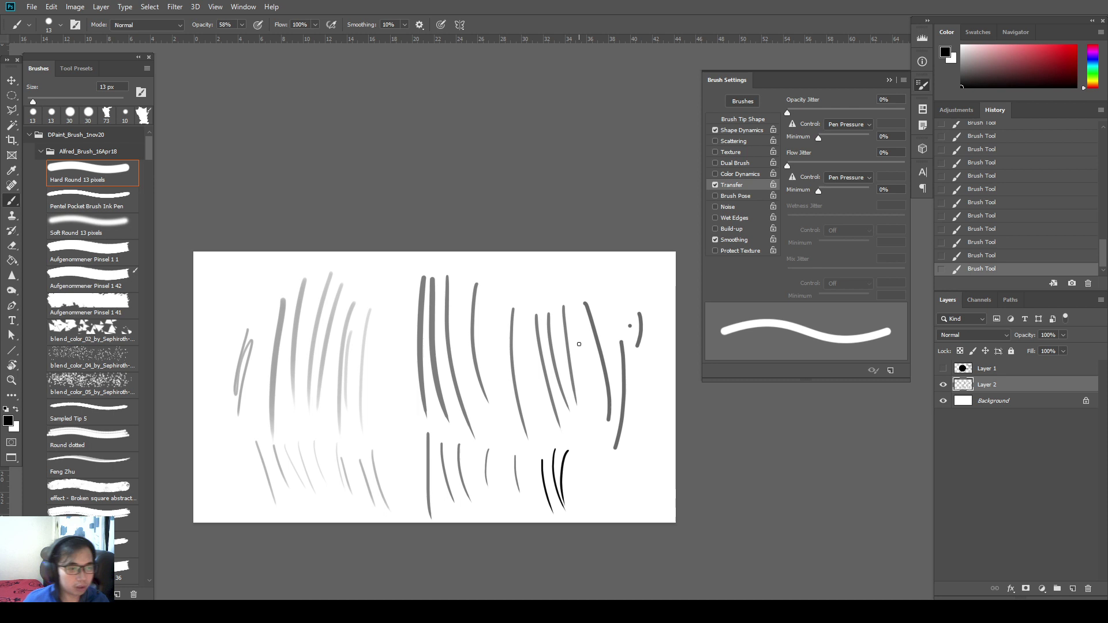
mouse_move(647, 349)
left_mouse_down()
mouse_move(660, 393)
mouse_move(657, 468)
left_mouse_up()
mouse_move(642, 420)
left_mouse_down()
mouse_move(650, 492)
mouse_move(647, 456)
left_mouse_up()
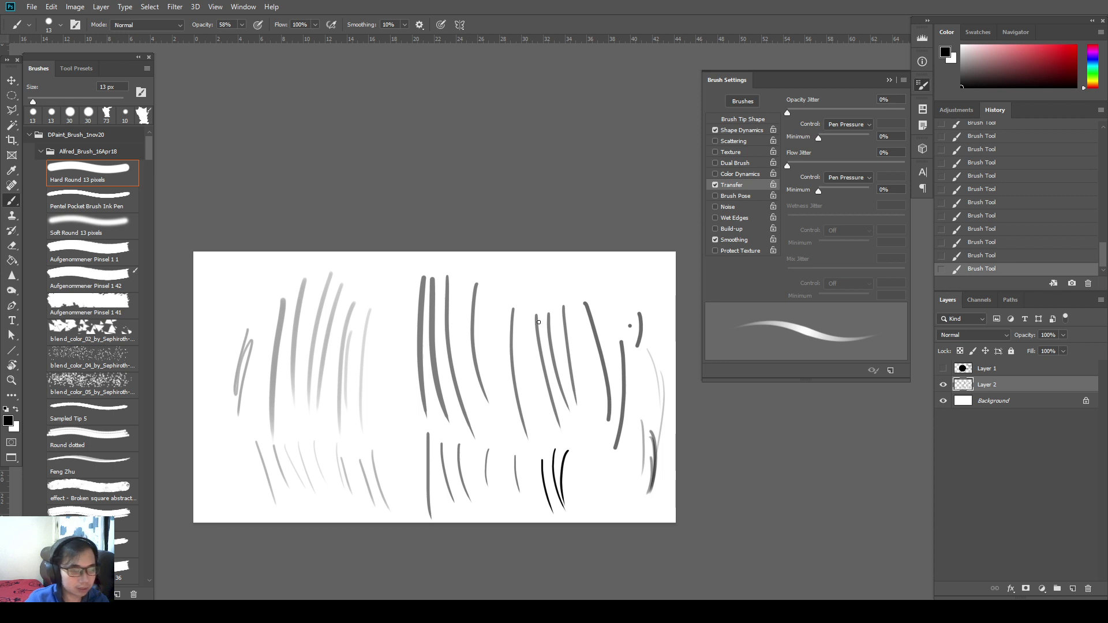
left_click_drag(631, 293, 645, 353)
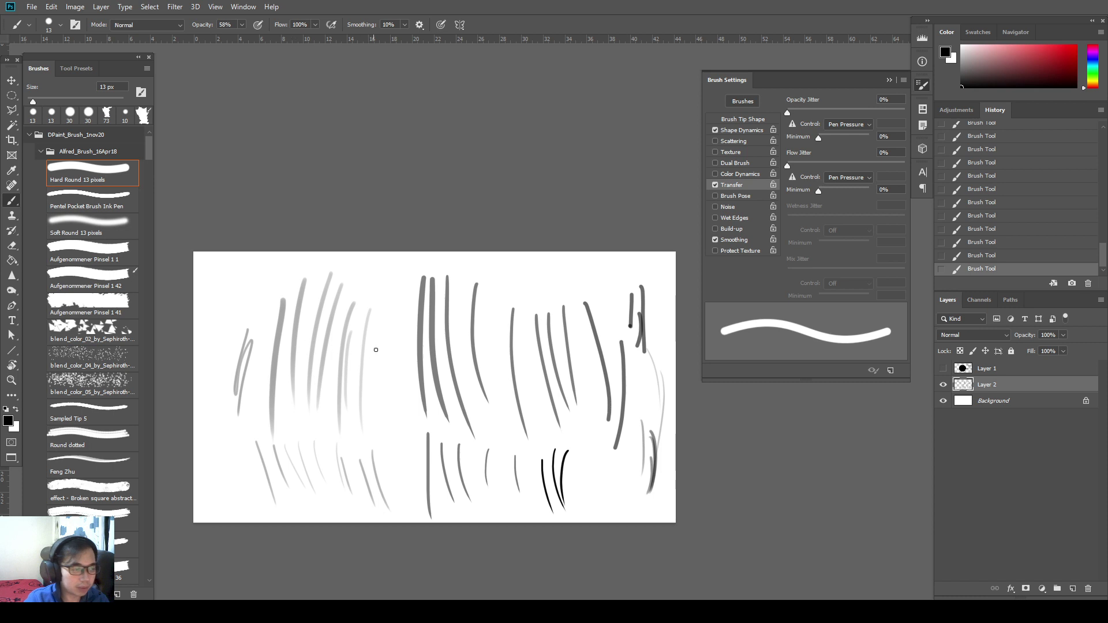
left_click_drag(379, 395, 387, 337)
Hide Layer 2 and add a new empty layer above it for fresh test strokes.
left_click(942, 384)
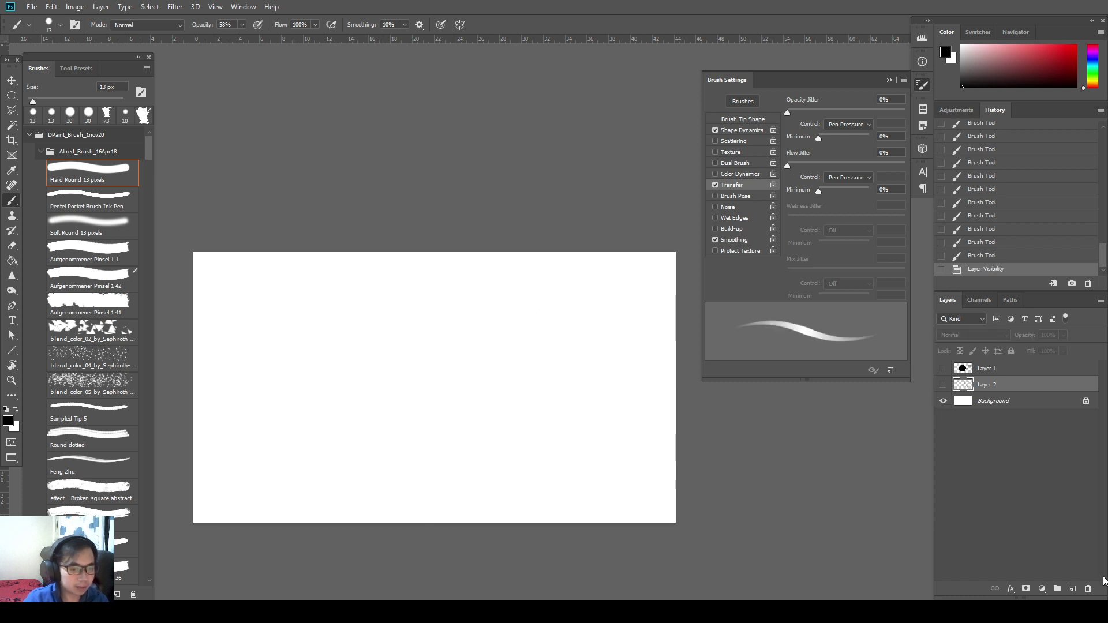
left_click(1072, 588)
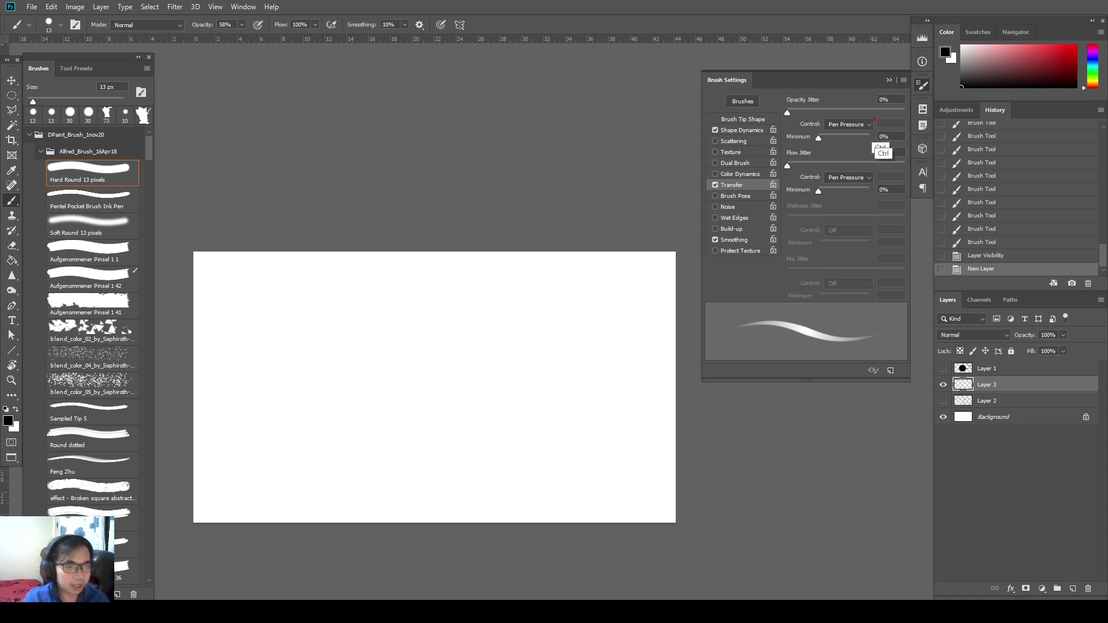
Outline the Transfer option and both Pen Pressure controls with red annotation boxes and clear the annotations.
left_click_drag(878, 117, 820, 134)
mouse_move(882, 171)
left_mouse_down()
mouse_move(821, 188)
mouse_move(705, 191)
left_mouse_up()
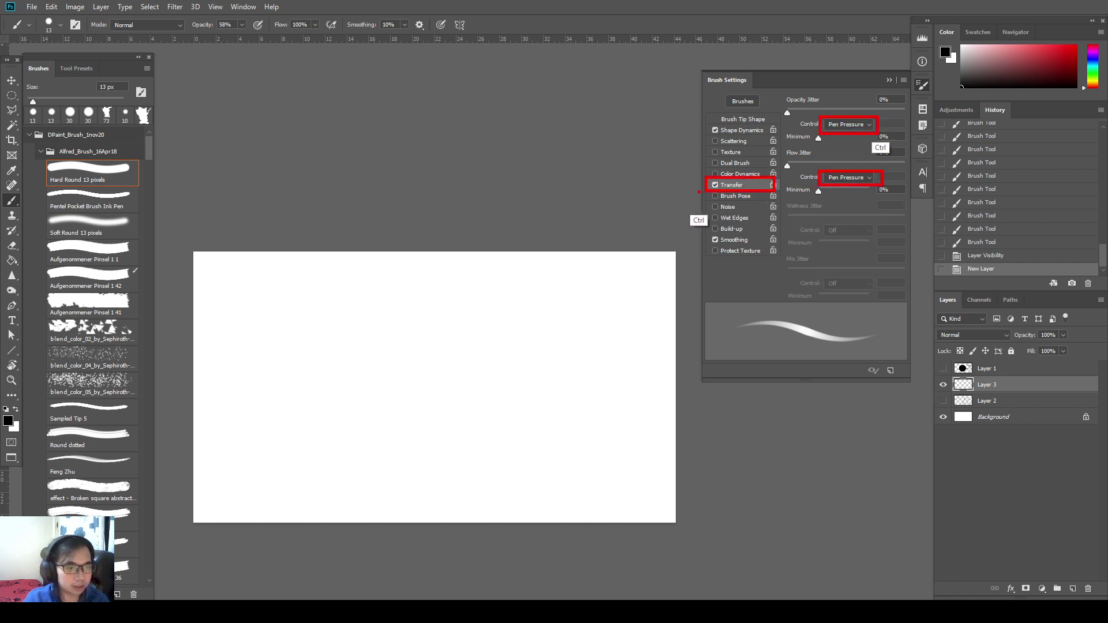
key("Escape")
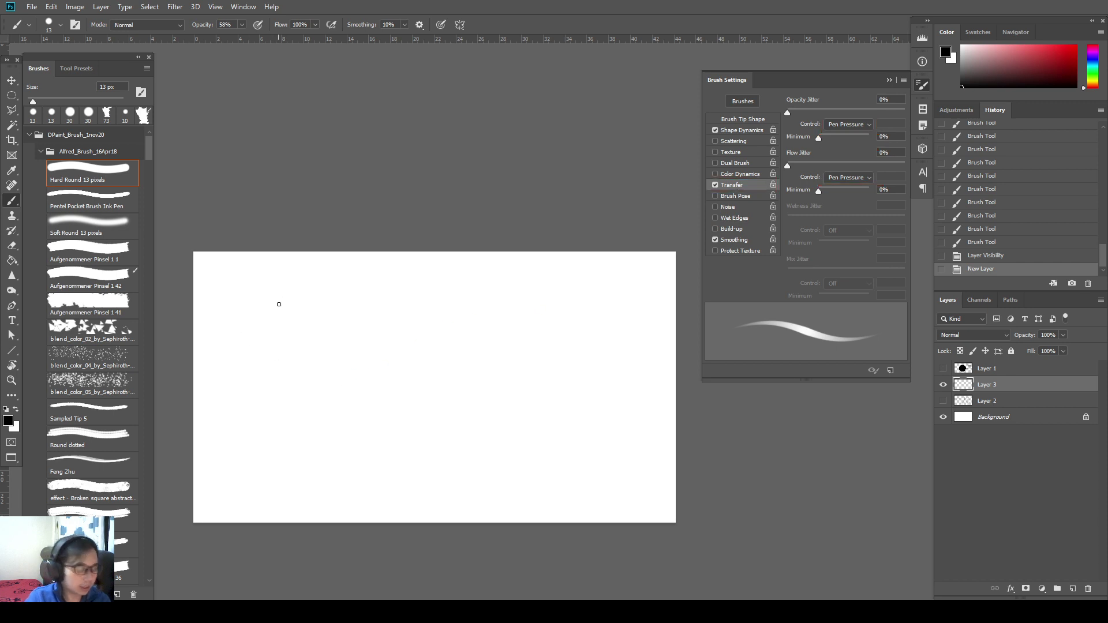
Enlarge the brush to 30 px and paint a row of slanted strokes across the upper canvas, going from heavy to light pressure.
key("bracketright")
key("bracketright")
key("bracketright")
key("bracketright")
mouse_move(282, 275)
left_mouse_down()
mouse_move(224, 355)
mouse_move(304, 271)
left_mouse_up()
left_click_drag(270, 344, 332, 266)
left_click_drag(296, 323, 357, 269)
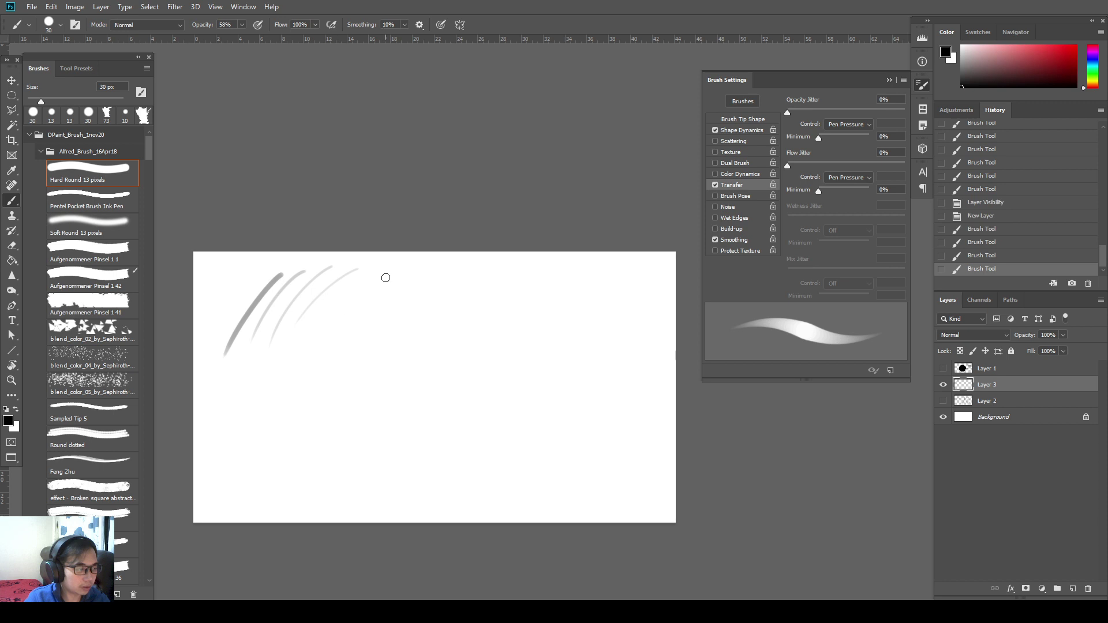
left_click_drag(339, 316, 392, 272)
left_click_drag(373, 317, 417, 279)
mouse_move(403, 331)
left_mouse_down()
mouse_move(454, 281)
mouse_move(491, 296)
mouse_move(570, 294)
left_mouse_up()
Paint a second row of slanted strokes across the middle of the canvas, easing the pen pressure from dark to faint.
left_click_drag(211, 430, 251, 366)
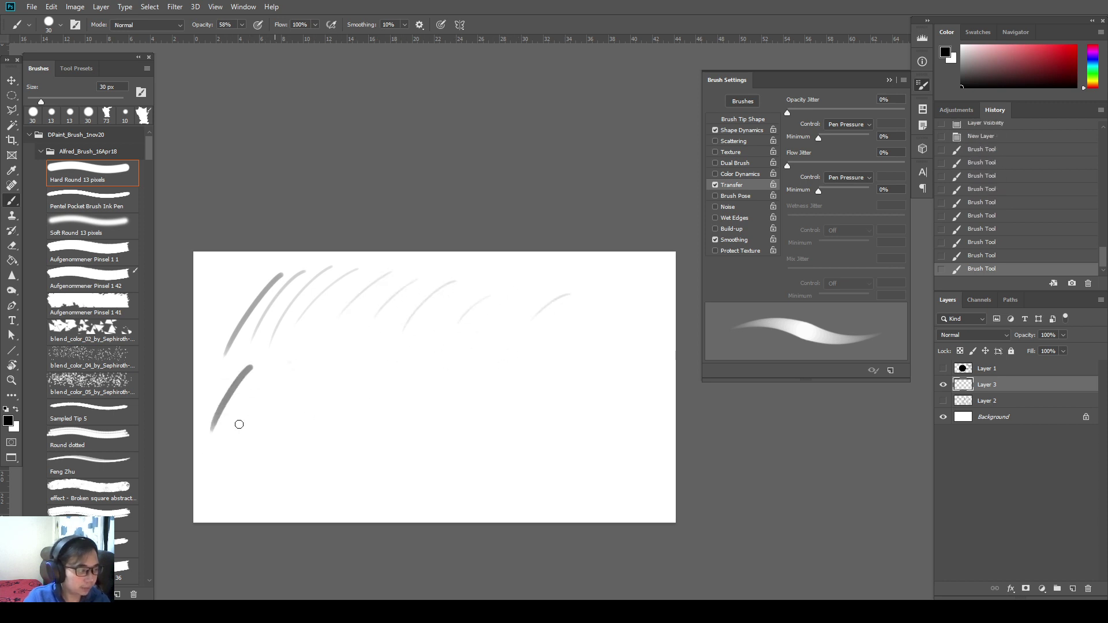
left_click_drag(247, 414, 290, 362)
mouse_move(284, 399)
left_mouse_down()
mouse_move(313, 364)
mouse_move(349, 370)
left_mouse_up()
left_click_drag(338, 409, 393, 362)
mouse_move(378, 413)
left_mouse_down()
mouse_move(426, 371)
mouse_move(455, 375)
left_mouse_up()
left_click_drag(464, 433, 497, 390)
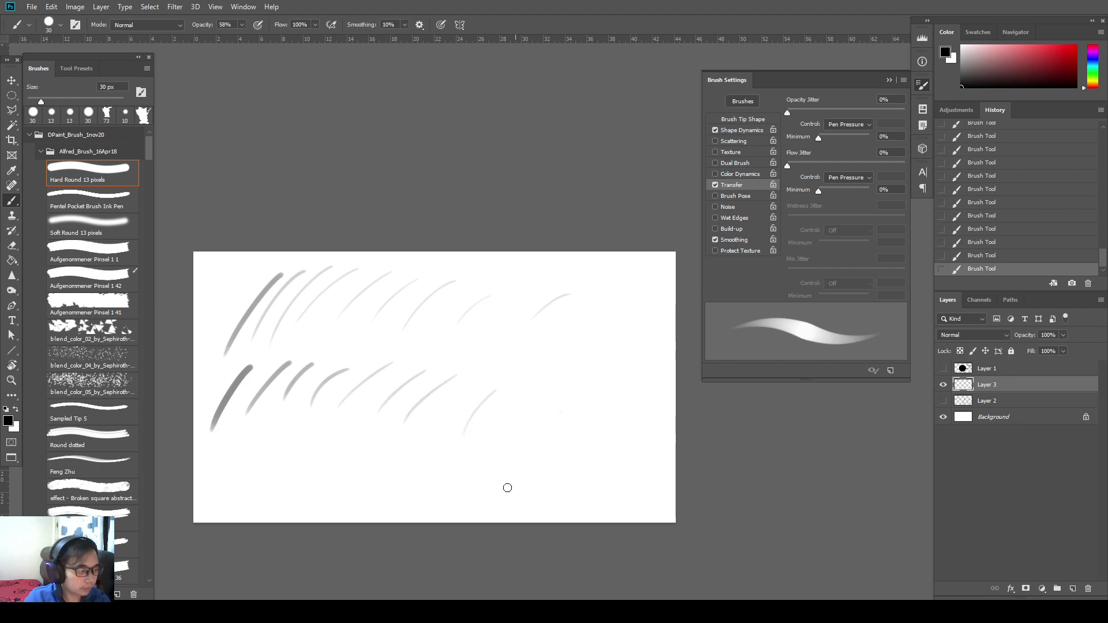
mouse_move(529, 443)
left_mouse_down()
mouse_move(561, 411)
mouse_move(621, 381)
left_mouse_up()
Switch to the pen pressure error notes in XnView and clear the selection around the warning triangle explanation.
key("alt")
key("alt+Tab")
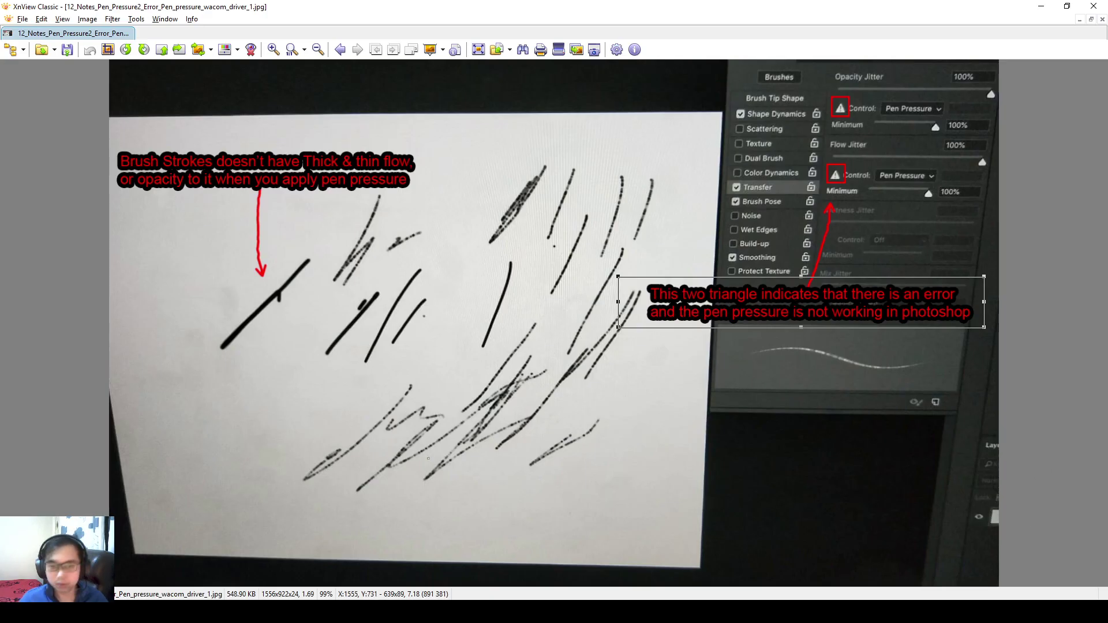
left_click(925, 435)
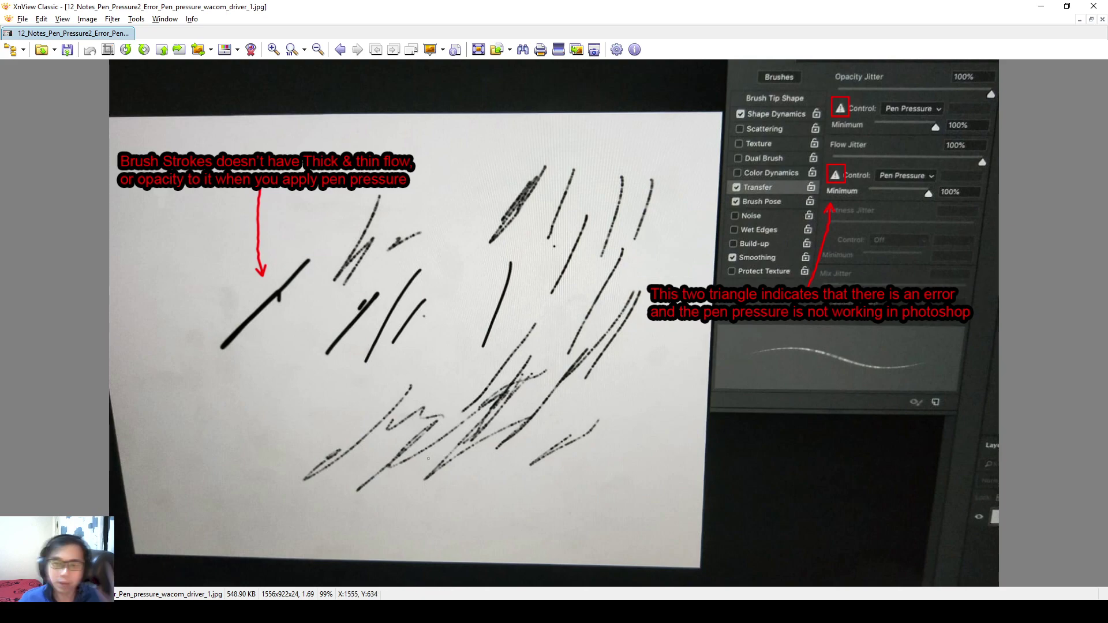